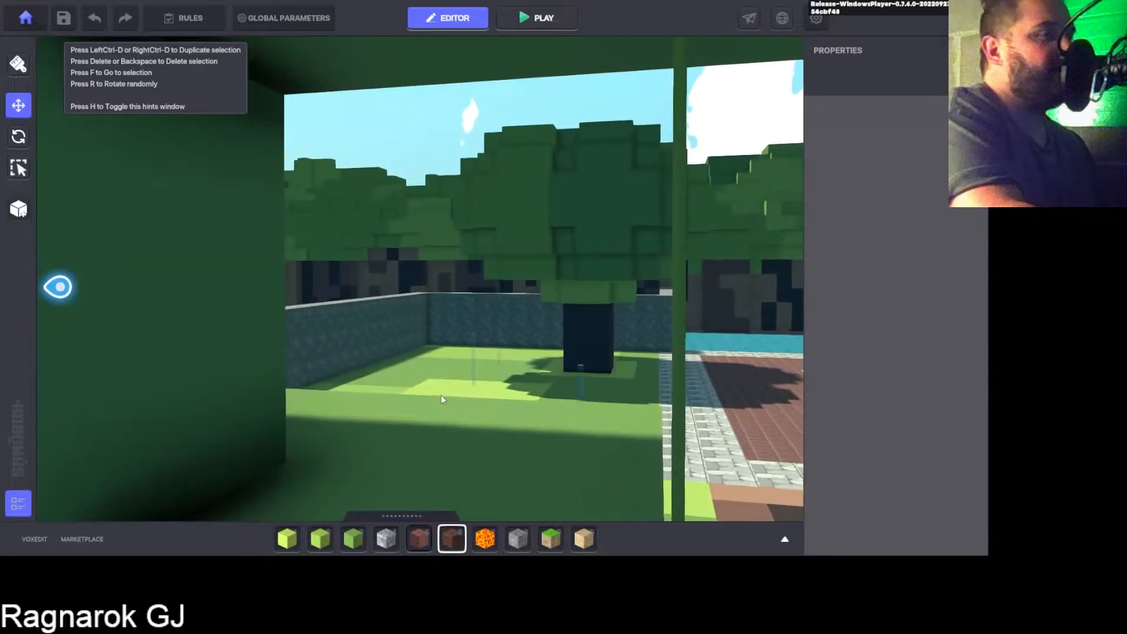
# Step: Browse the Preset category of the asset library through to its last page
pyautogui.press('w')
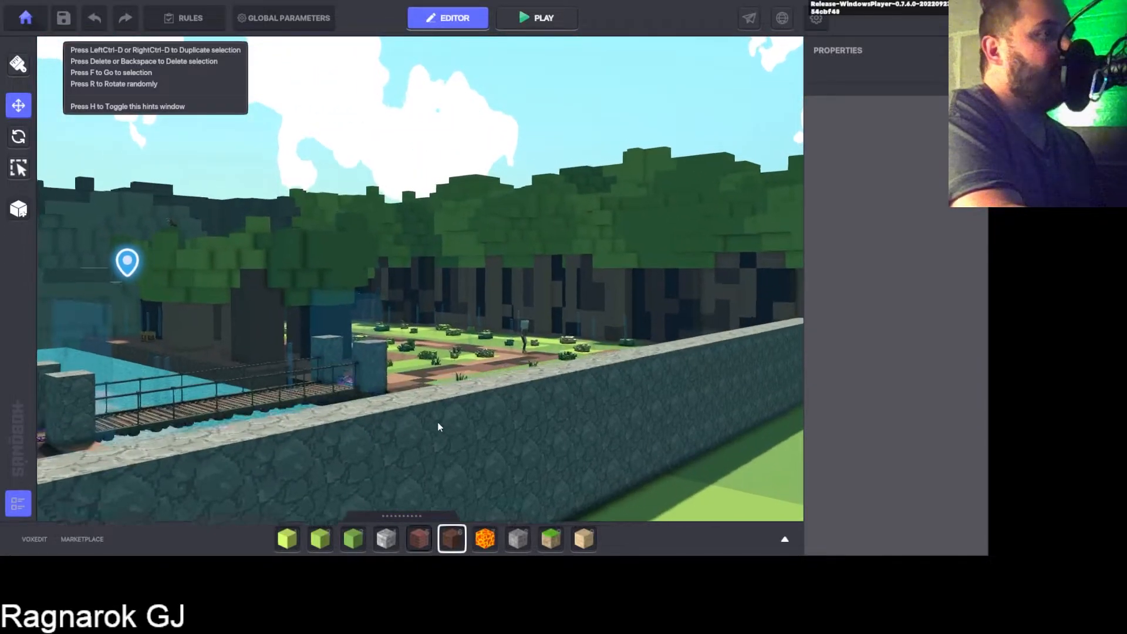
pyautogui.press('e')
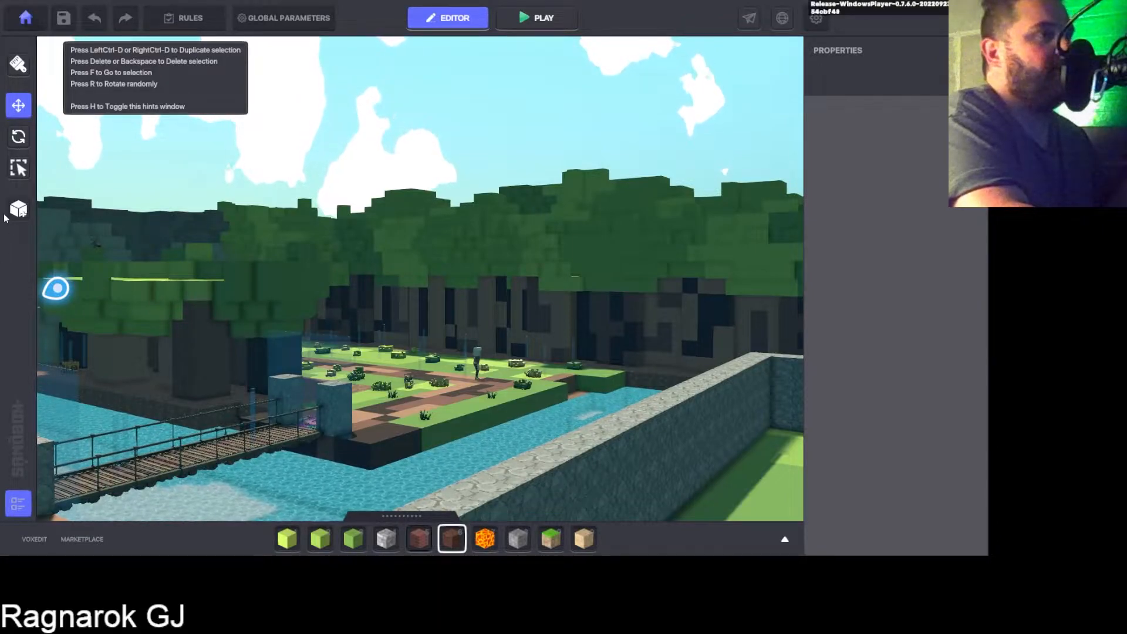
pyautogui.moveTo(400, 514); pyautogui.dragTo(339, 242)
pyautogui.click(35, 365)
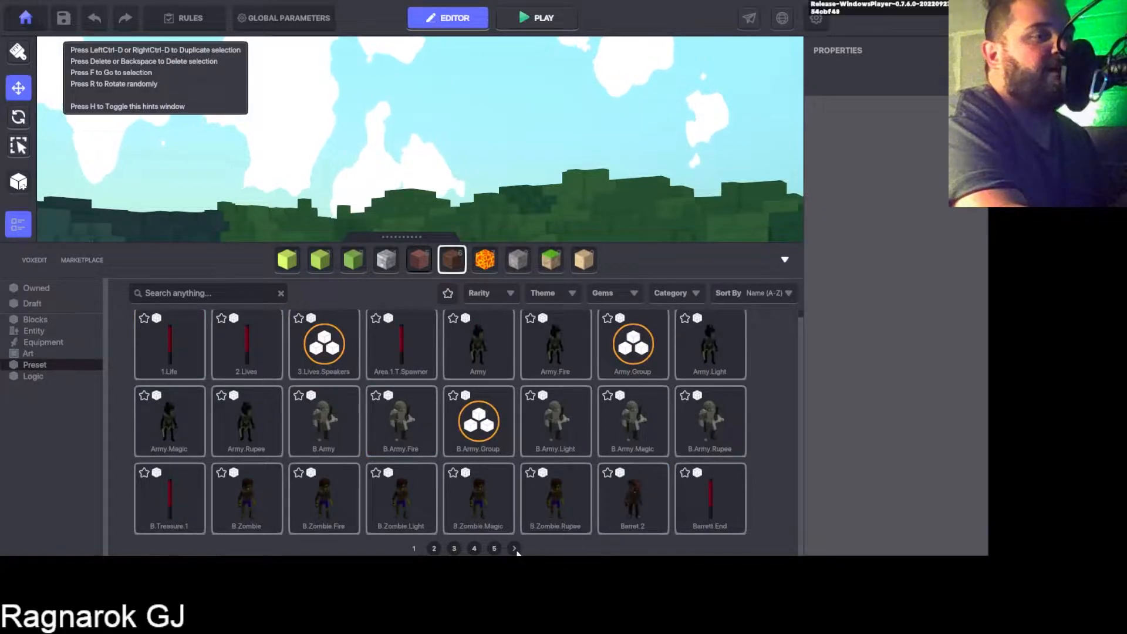
pyautogui.click(514, 548)
pyautogui.click(524, 548)
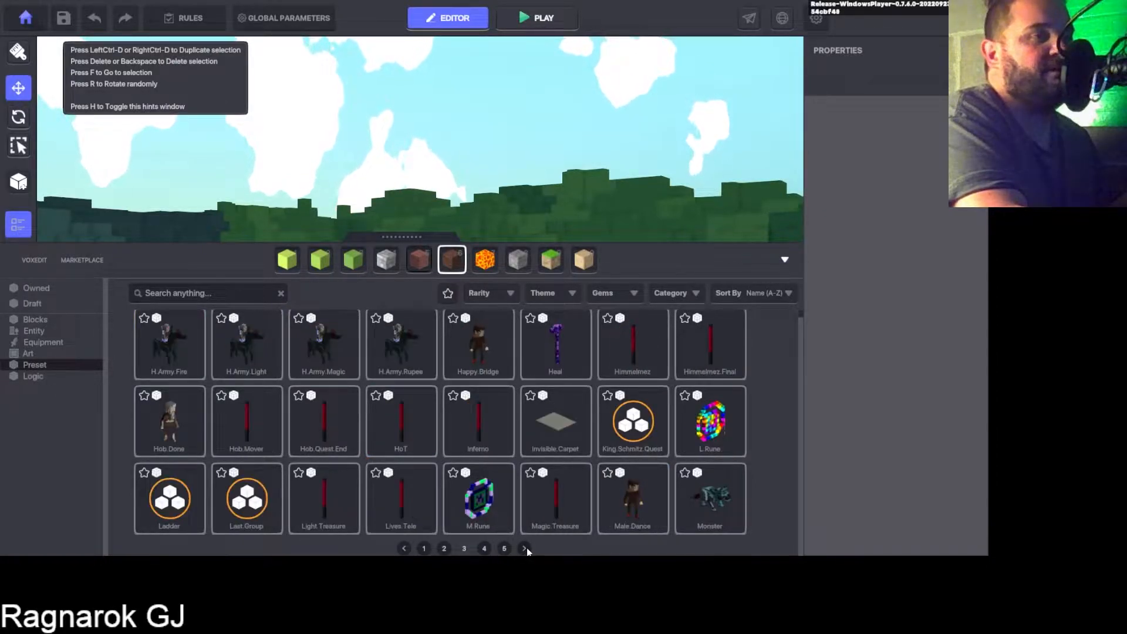
pyautogui.click(524, 548)
pyautogui.click(524, 548)
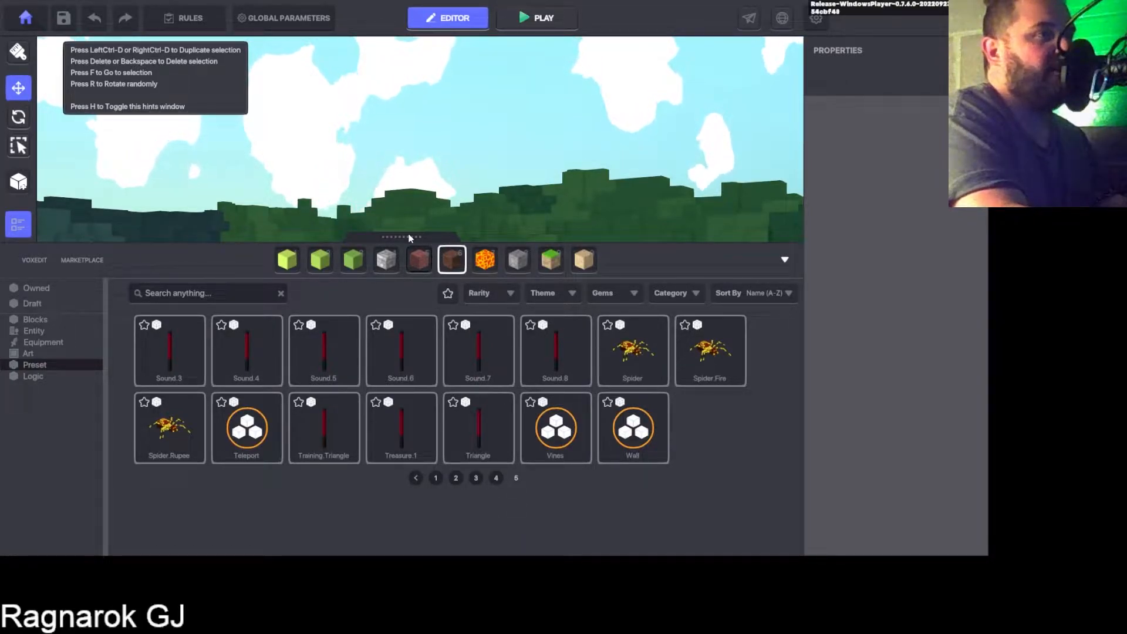
pyautogui.moveTo(405, 235); pyautogui.dragTo(437, 531)
pyautogui.scroll(-3, 433, 453)
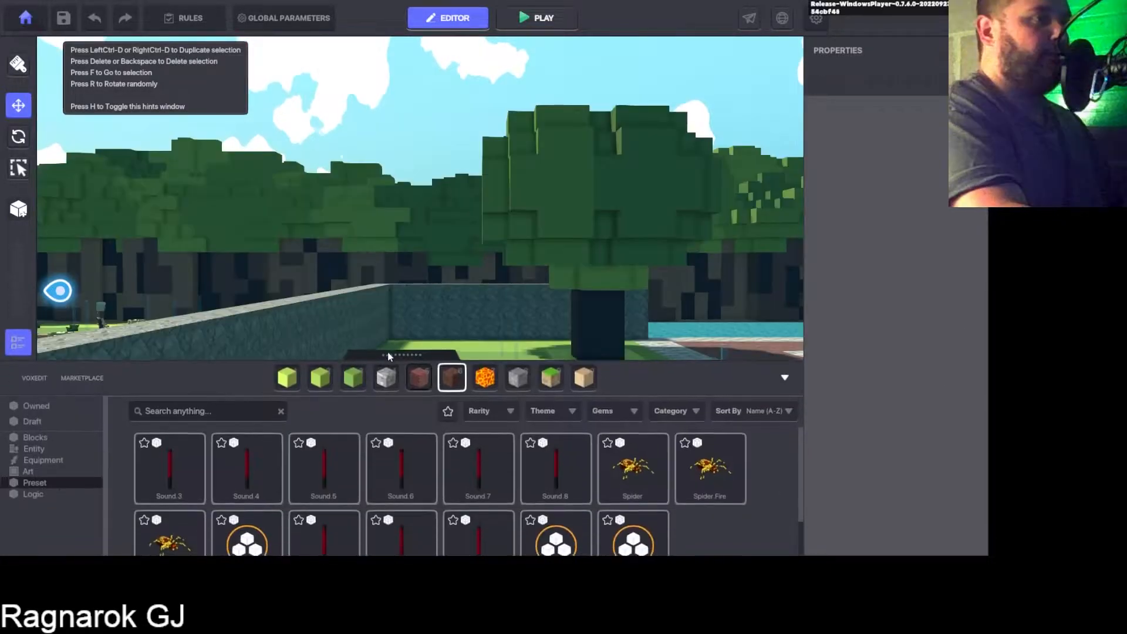
# Step: Find the F.Rune preset in the asset library and place it on the grass near the stone wall
pyautogui.moveTo(388, 352); pyautogui.dragTo(401, 299)
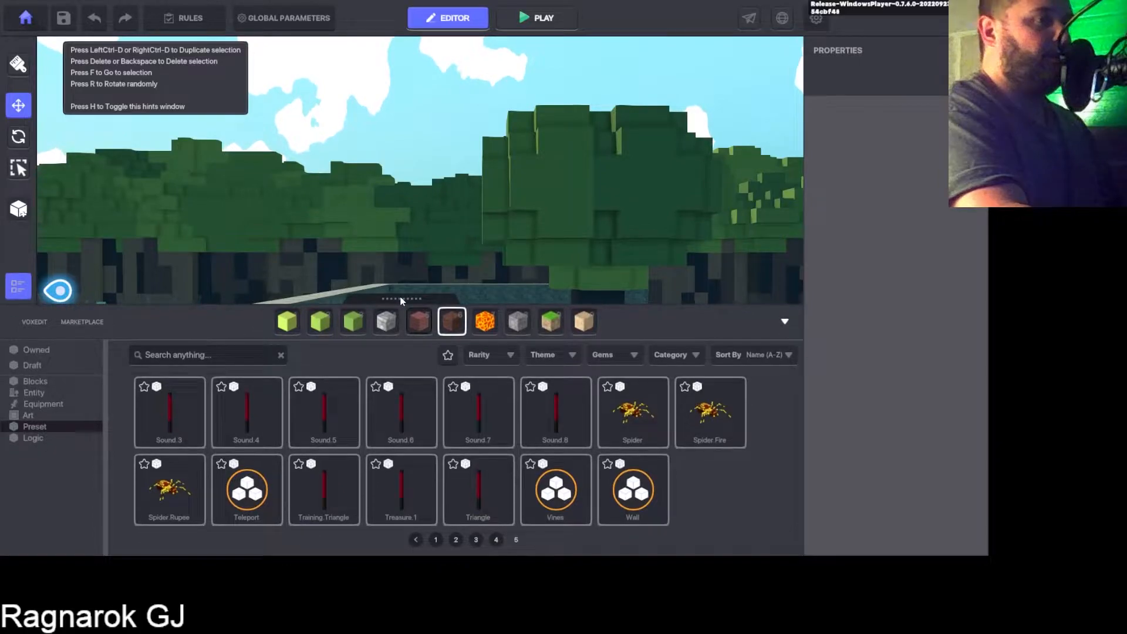
pyautogui.click(455, 540)
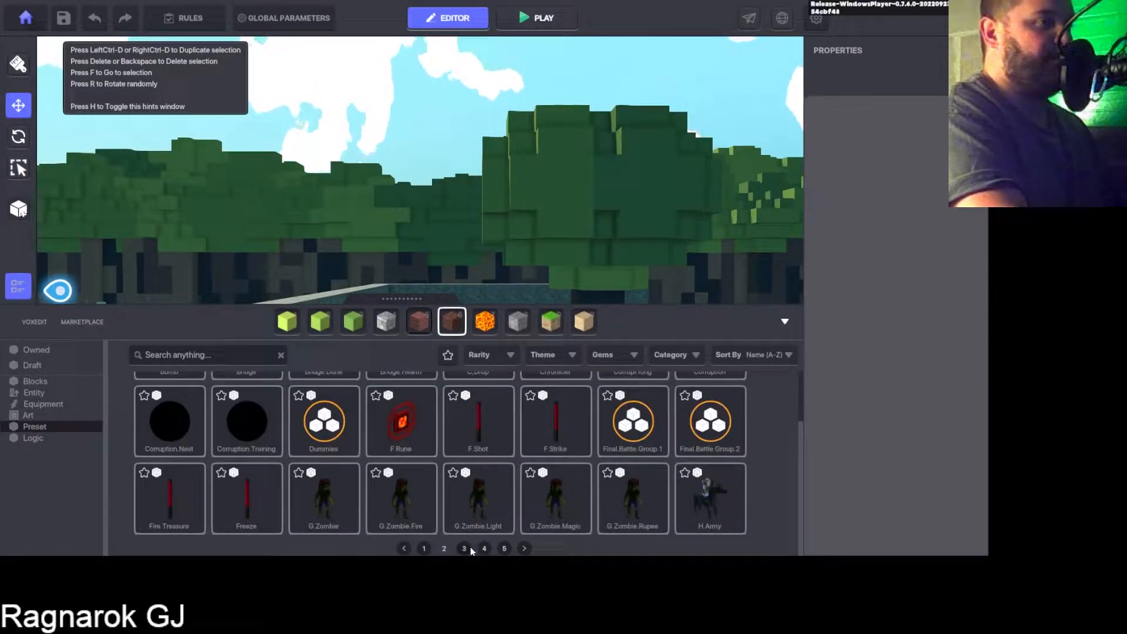
pyautogui.click(469, 549)
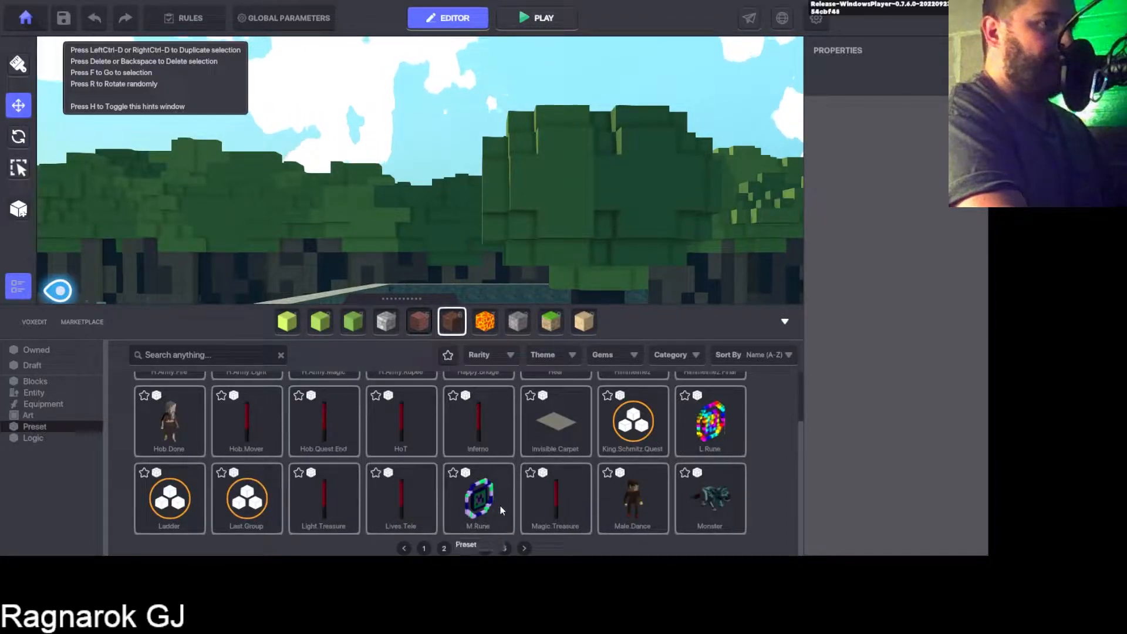
pyautogui.scroll(1, 461, 541)
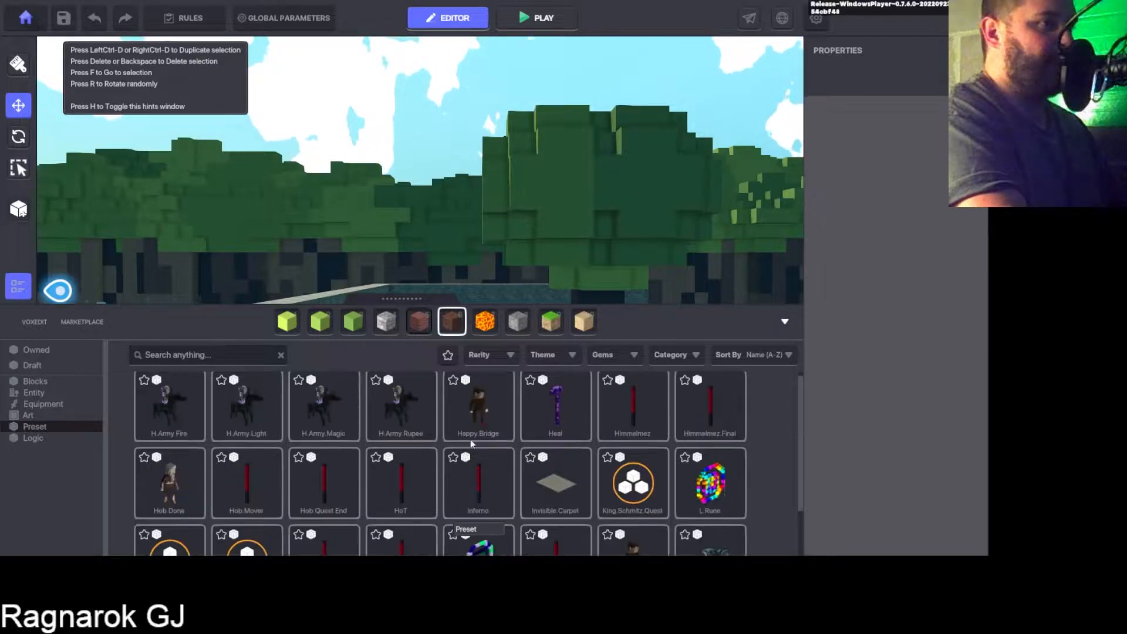
pyautogui.moveTo(411, 301); pyautogui.dragTo(411, 226)
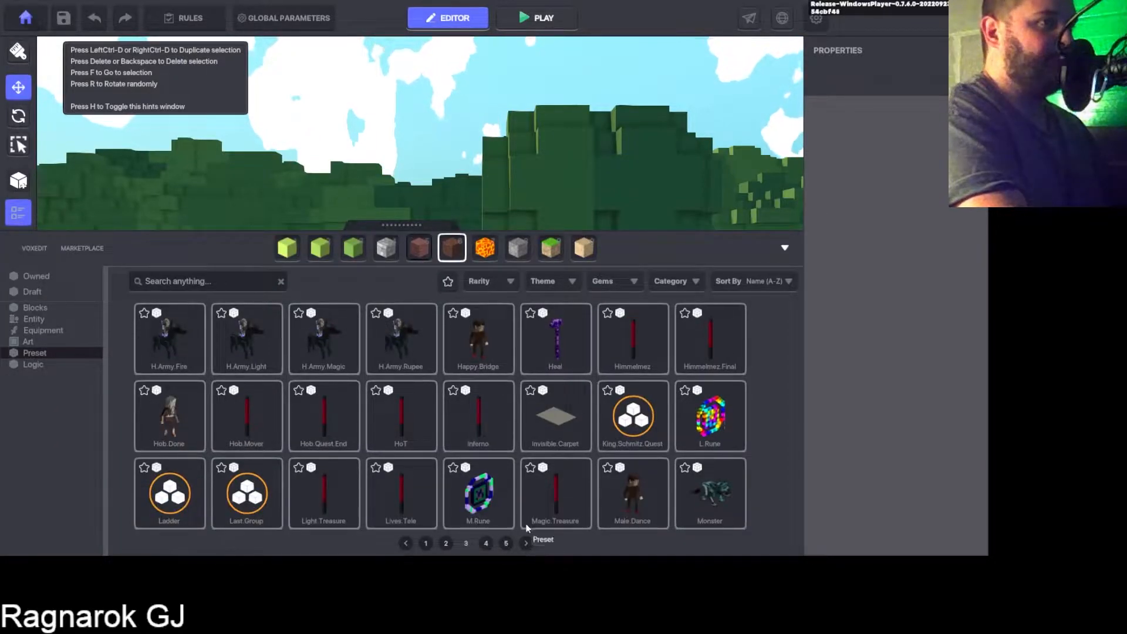
pyautogui.click(492, 542)
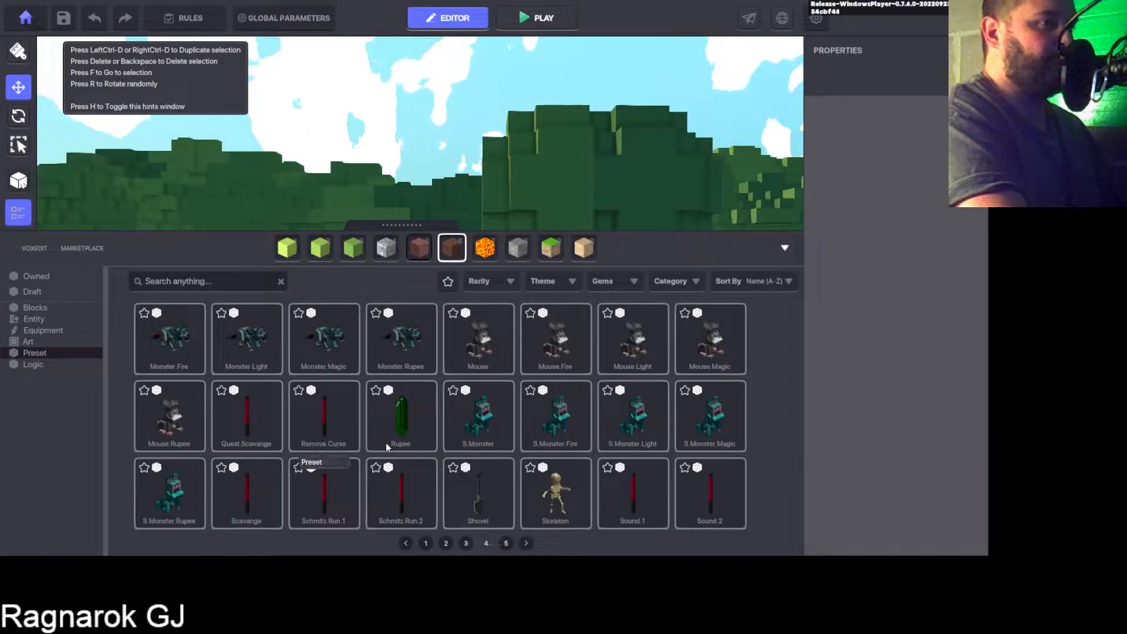
pyautogui.click(507, 544)
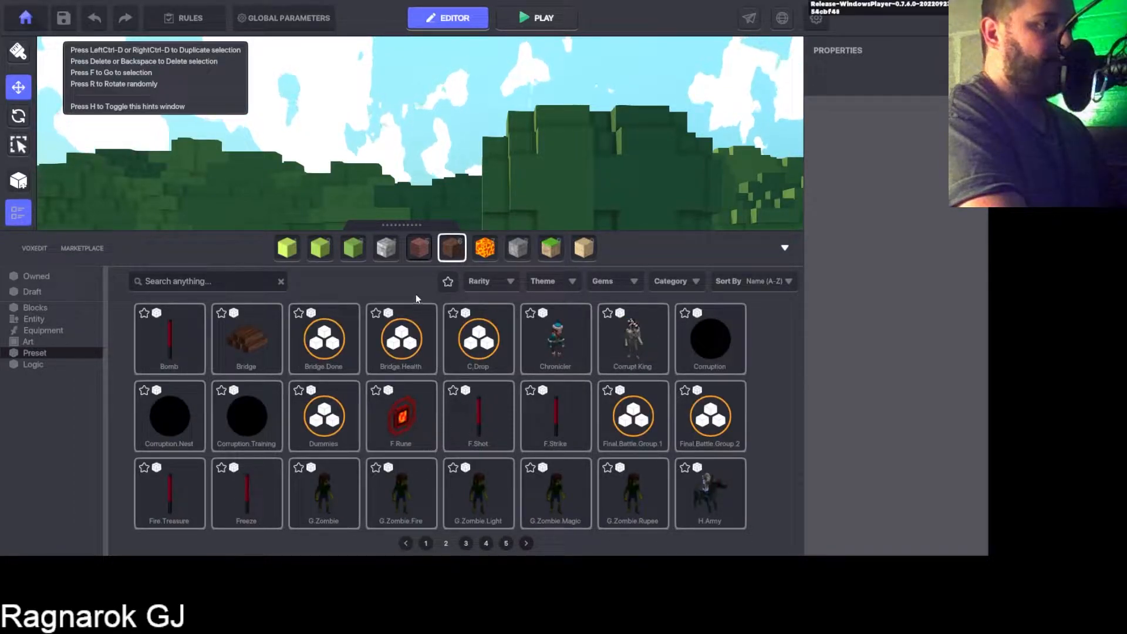
pyautogui.click(410, 422)
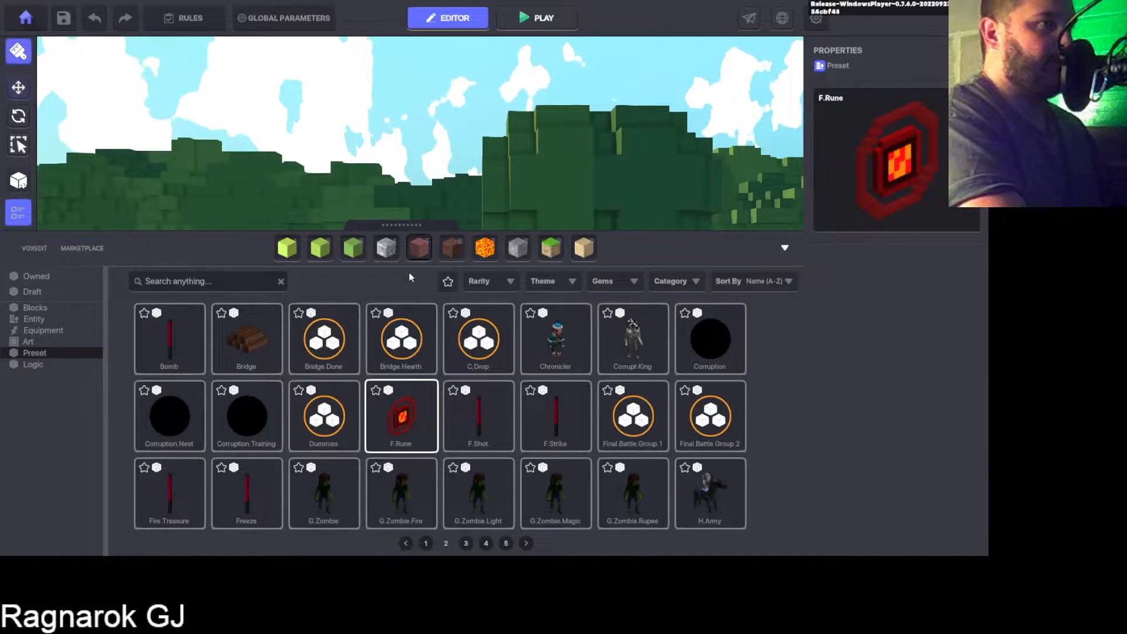
pyautogui.click(402, 225)
pyautogui.click(413, 477)
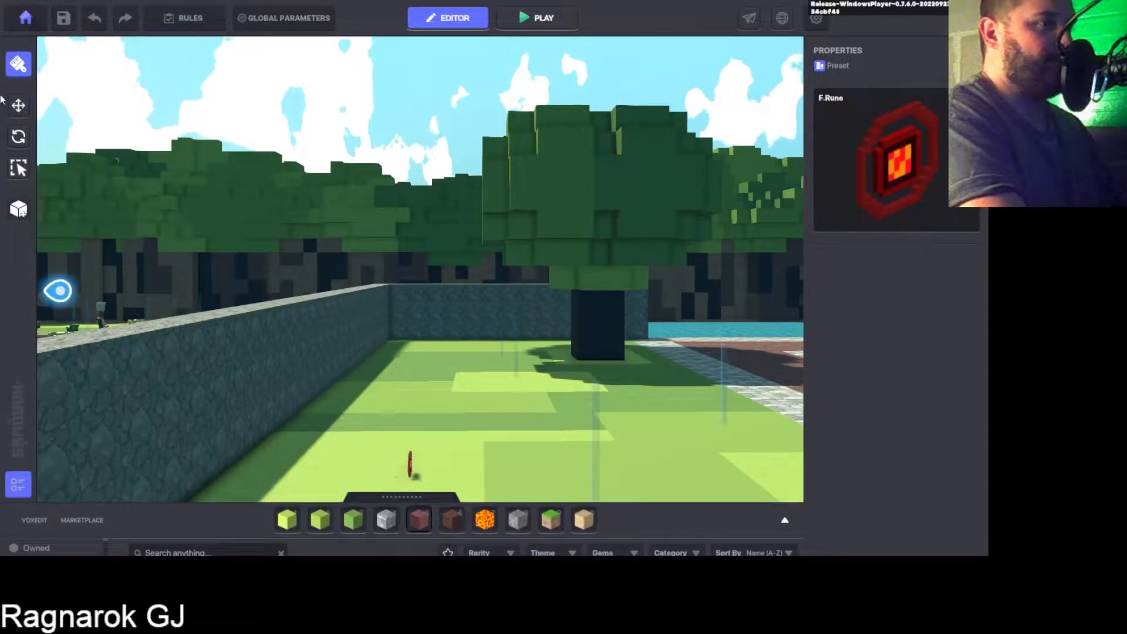
# Step: Inspect the placed rune's Plant behaviour, its Collectible component logic including the collect message, and its tags
pyautogui.click(19, 107)
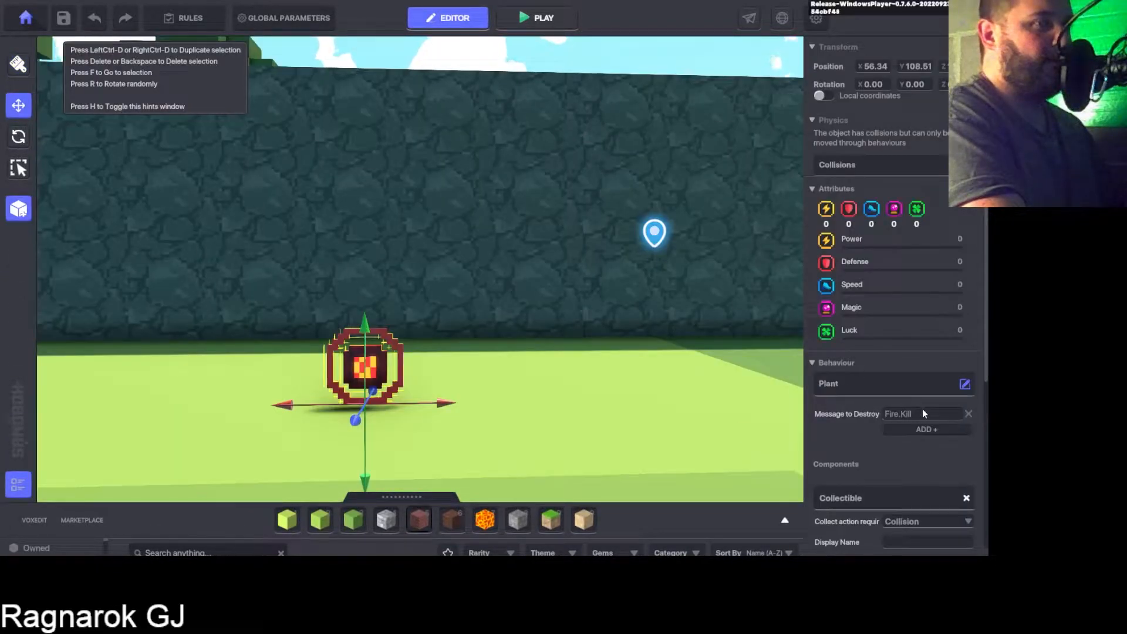
pyautogui.scroll(-2, 909, 438)
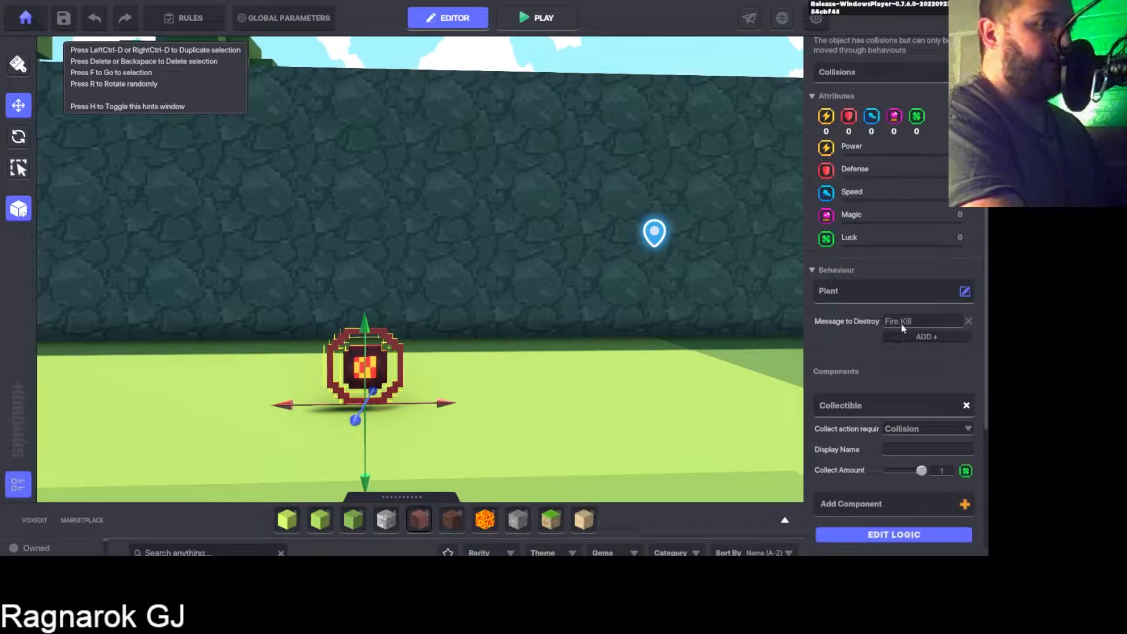
pyautogui.scroll(-1, 909, 356)
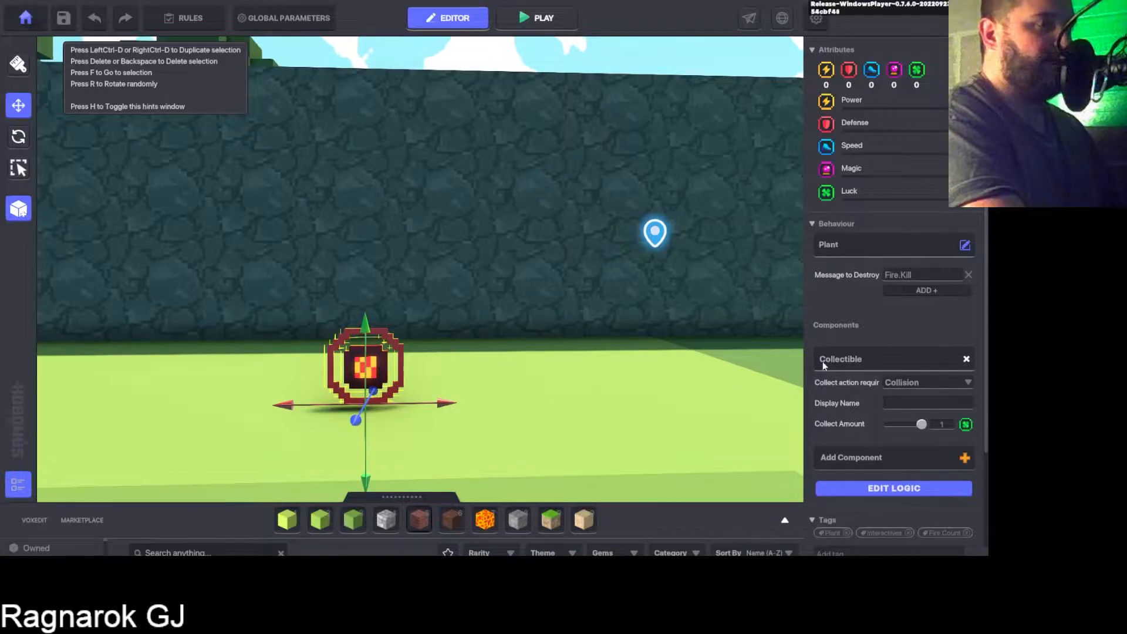
pyautogui.click(901, 489)
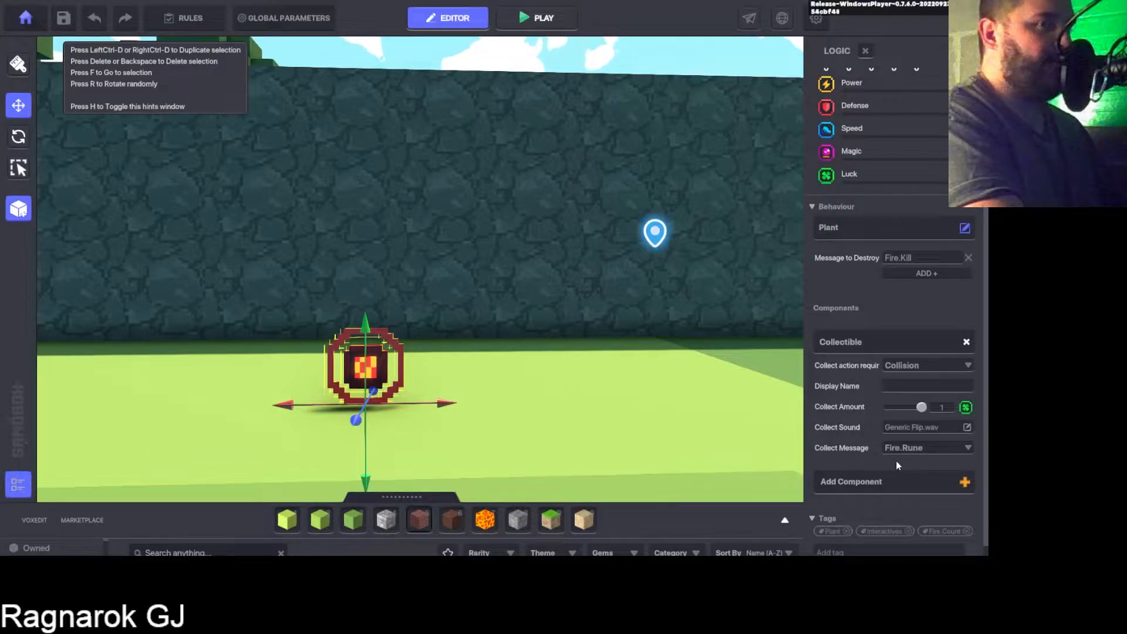
pyautogui.scroll(-1, 893, 465)
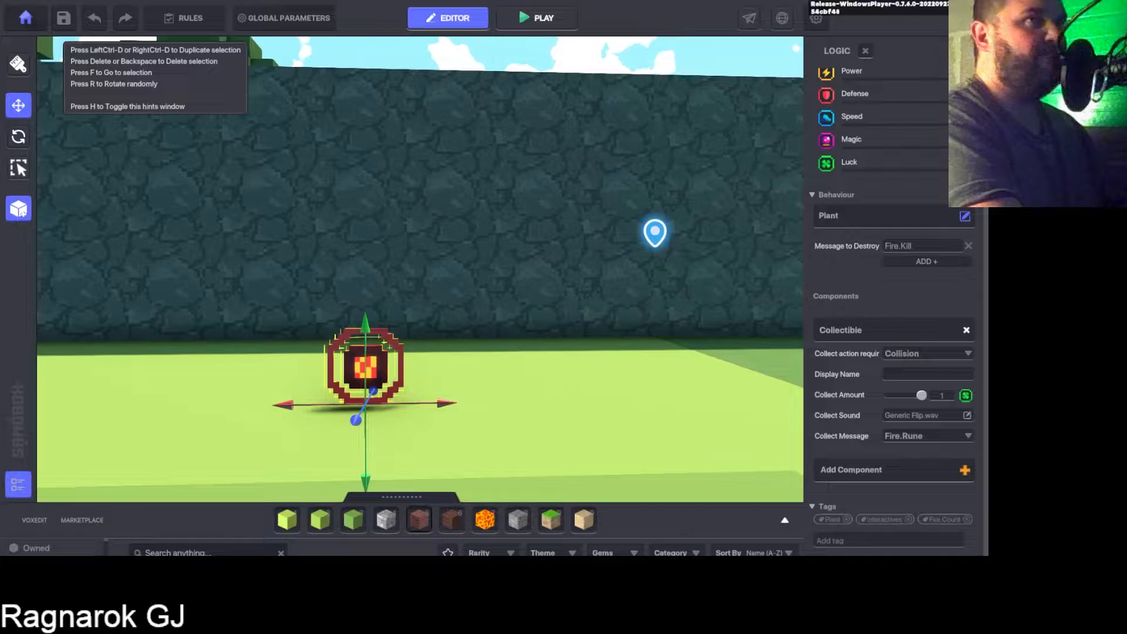
pyautogui.click(865, 52)
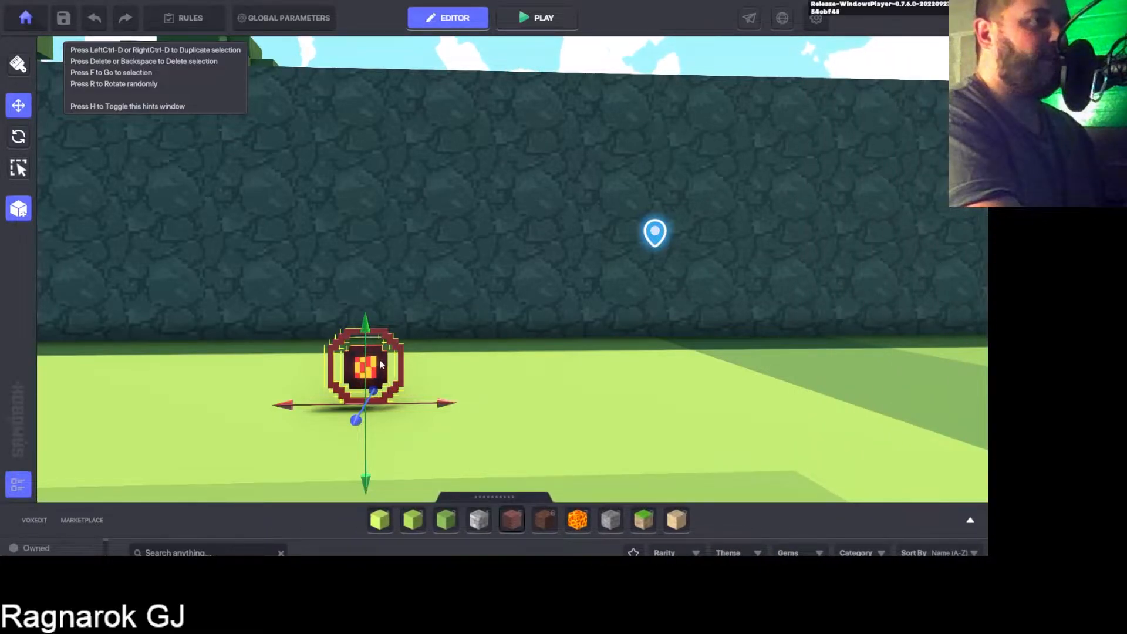
# Step: Raise the rune slightly above the ground and save it over the existing F.Rune preset under the name F.Rune
pyautogui.moveTo(367, 341); pyautogui.dragTo(368, 313)
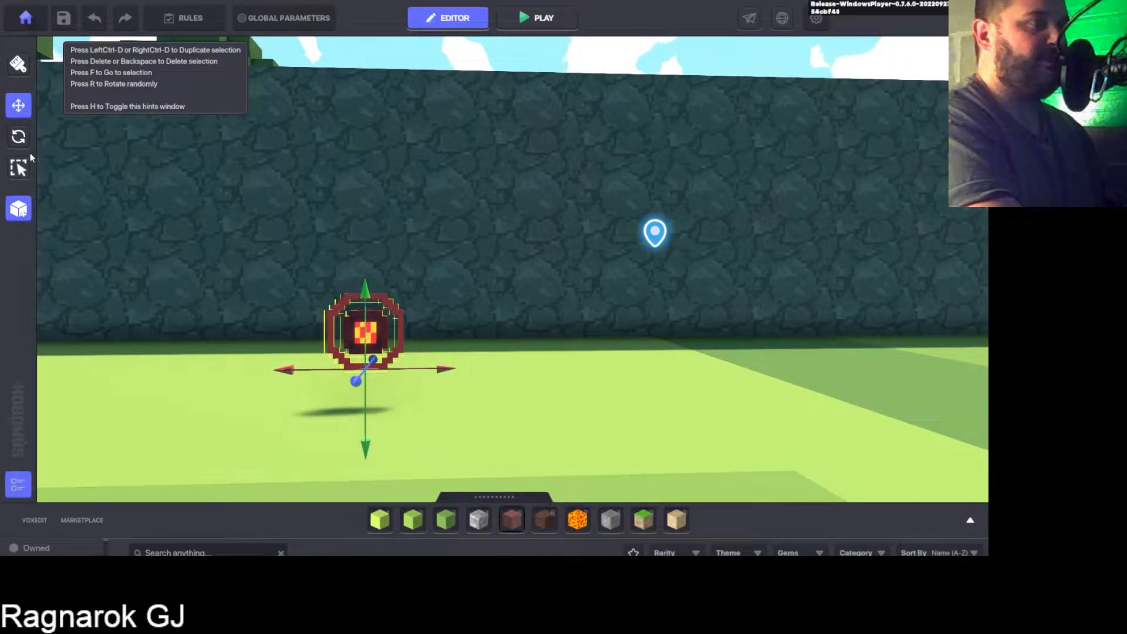
pyautogui.click(21, 213)
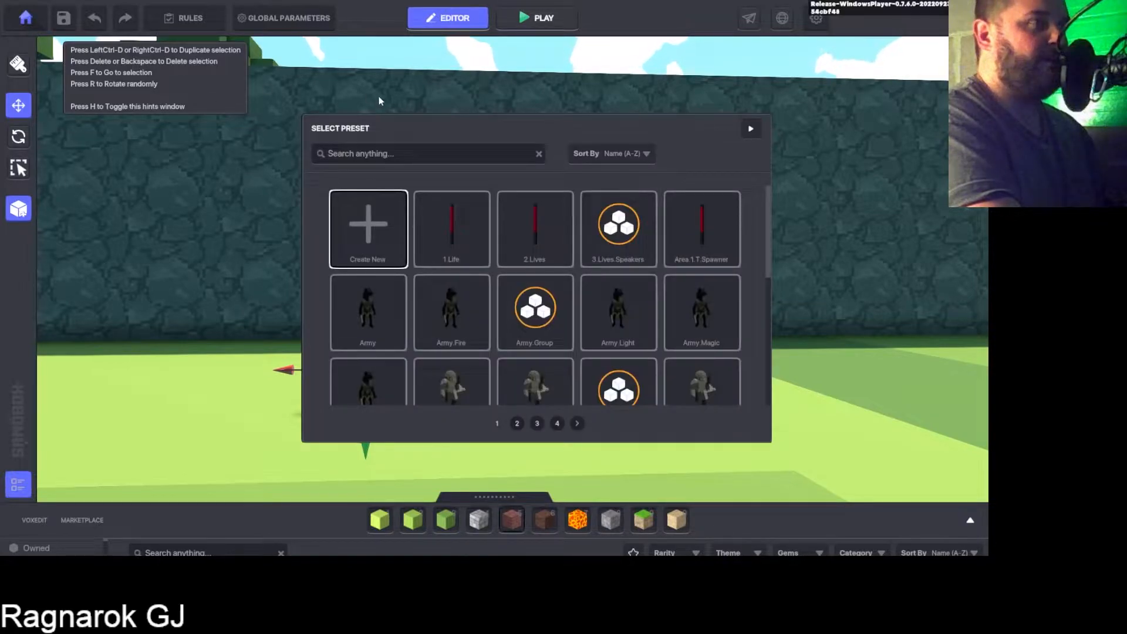
pyautogui.click(370, 154)
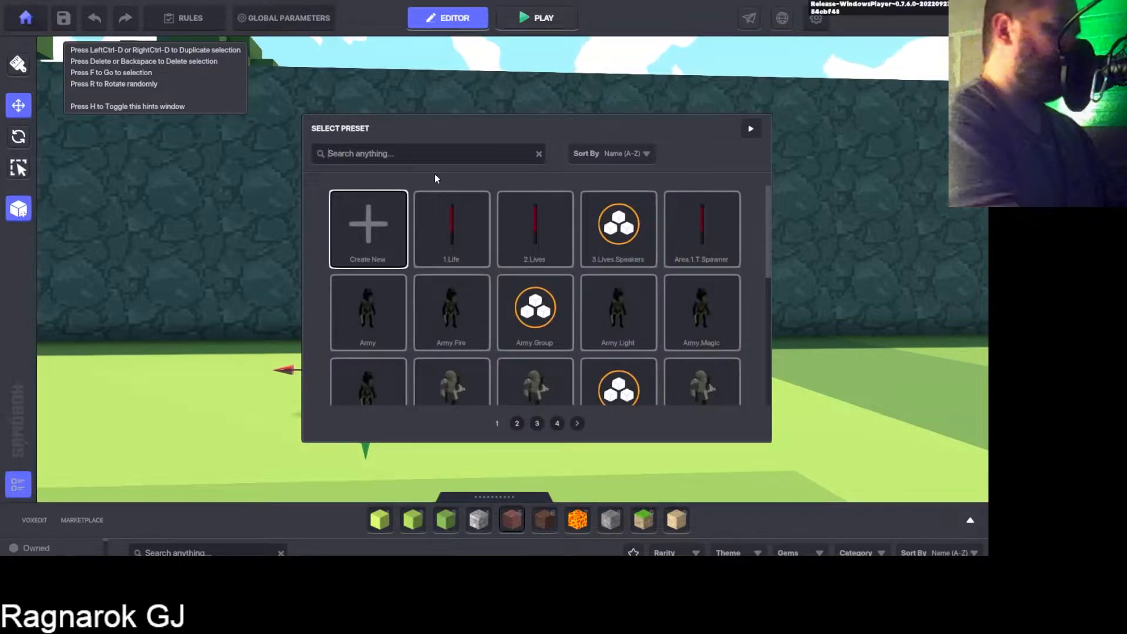
pyautogui.write('f.')
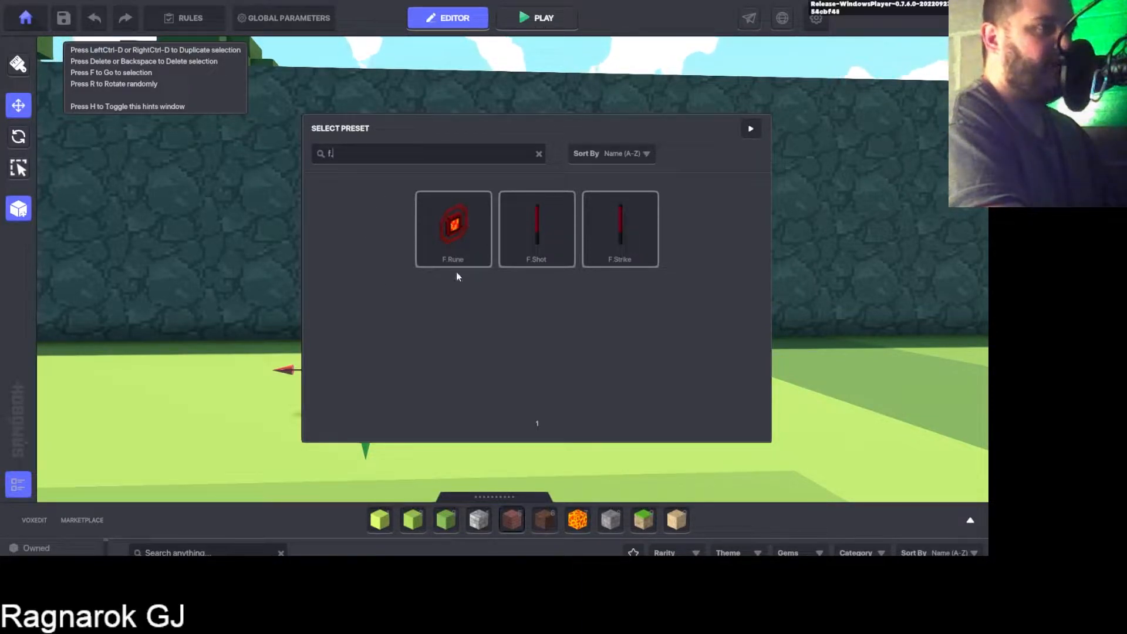
pyautogui.click(456, 248)
pyautogui.click(540, 291)
pyautogui.write('F')
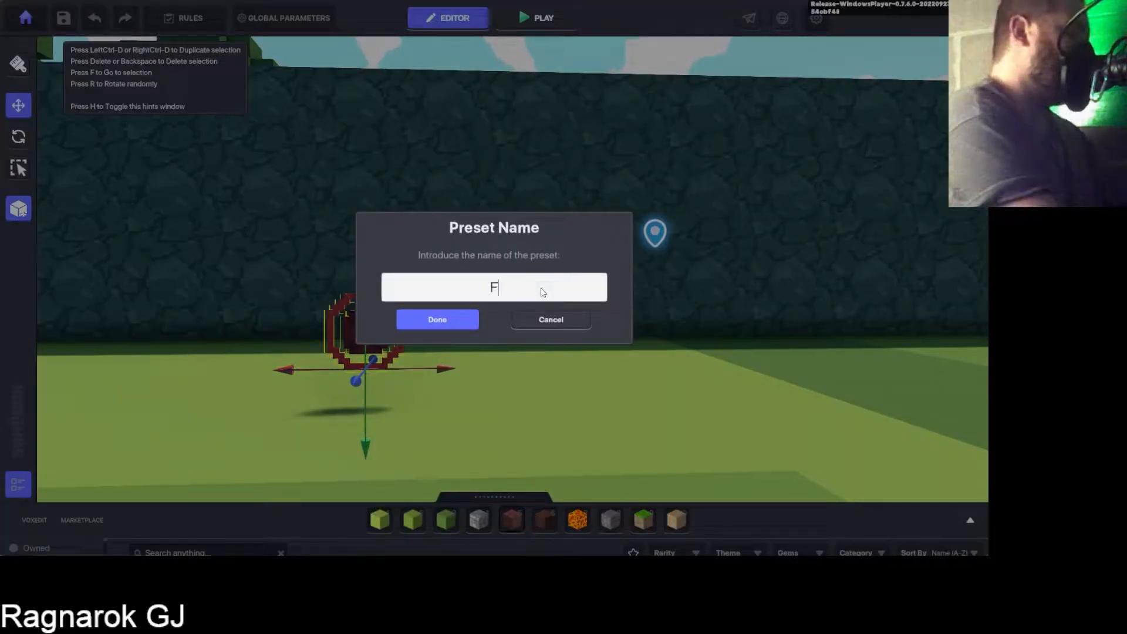
pyautogui.write('.Rune')
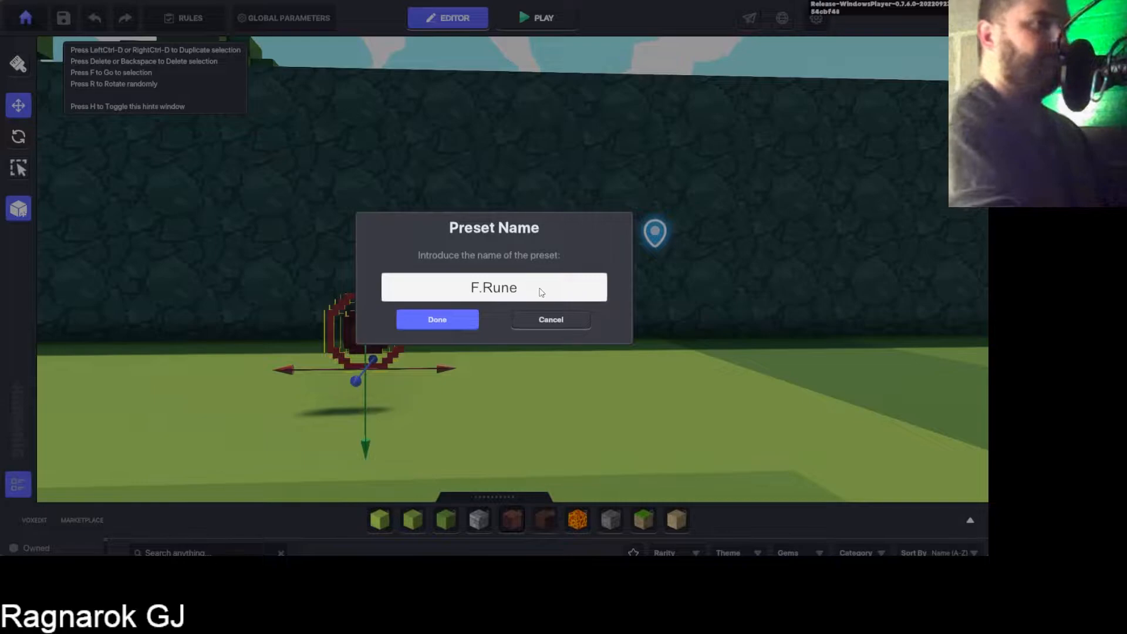
pyautogui.click(453, 318)
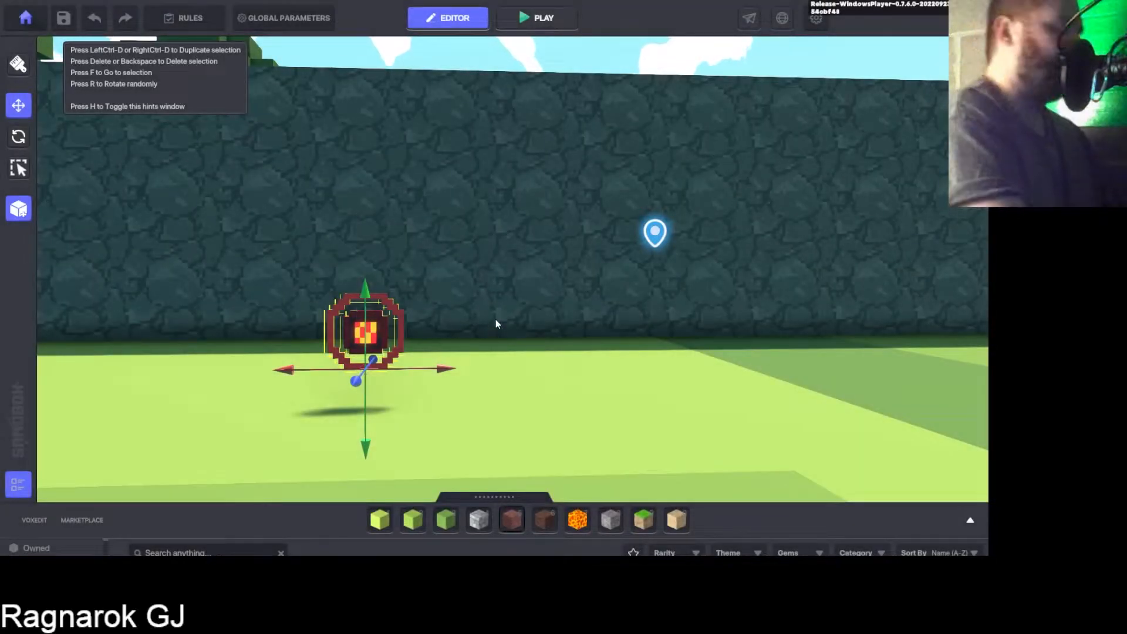
# Step: Delete the rune from the scene and review the first page of presets in the asset library
pyautogui.press('Delete')
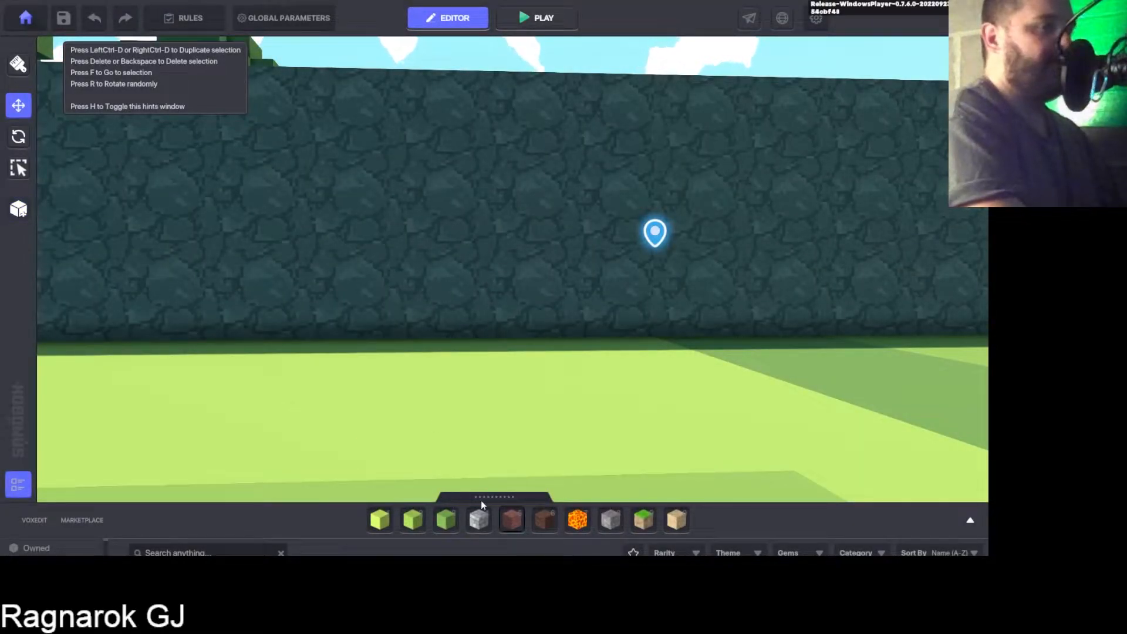
pyautogui.moveTo(495, 497); pyautogui.dragTo(487, 225)
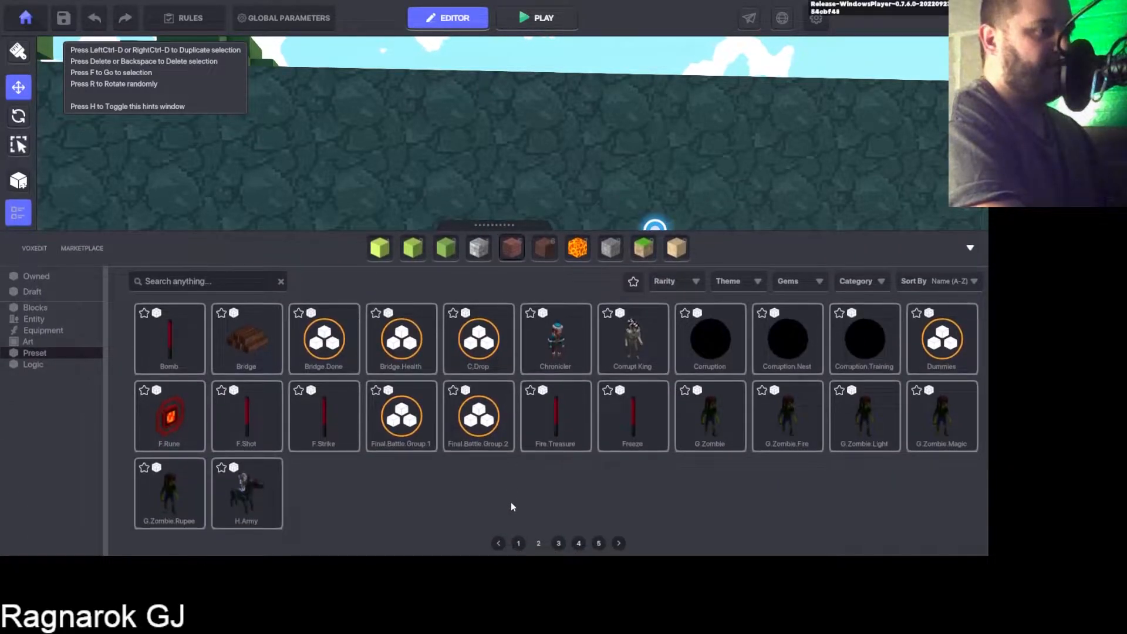
pyautogui.click(519, 543)
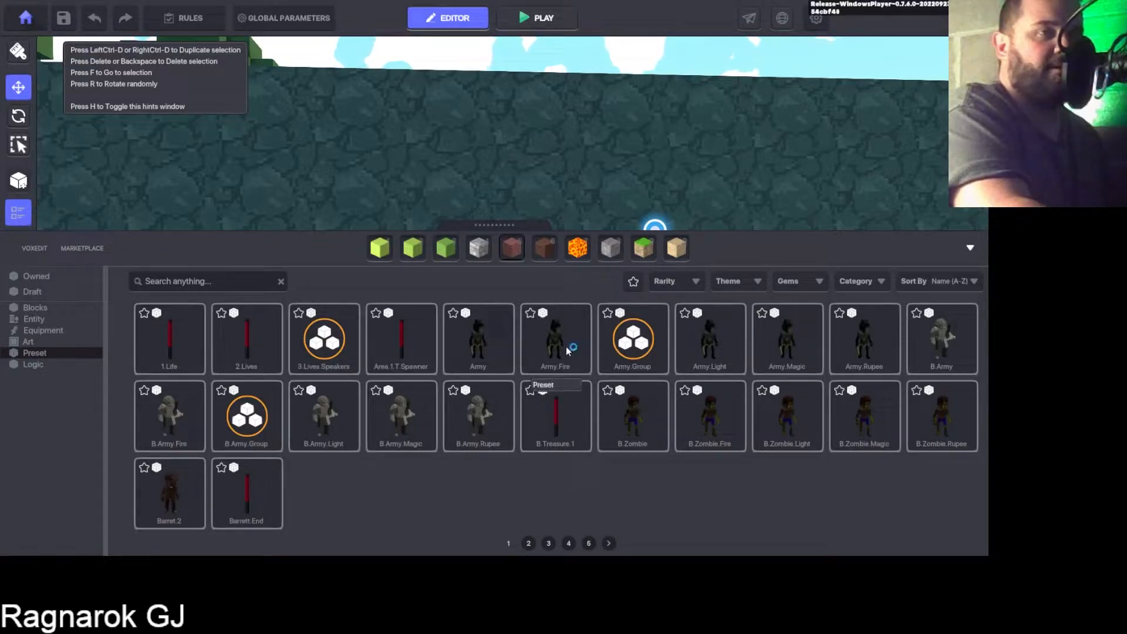
pyautogui.moveTo(502, 232); pyautogui.dragTo(501, 406)
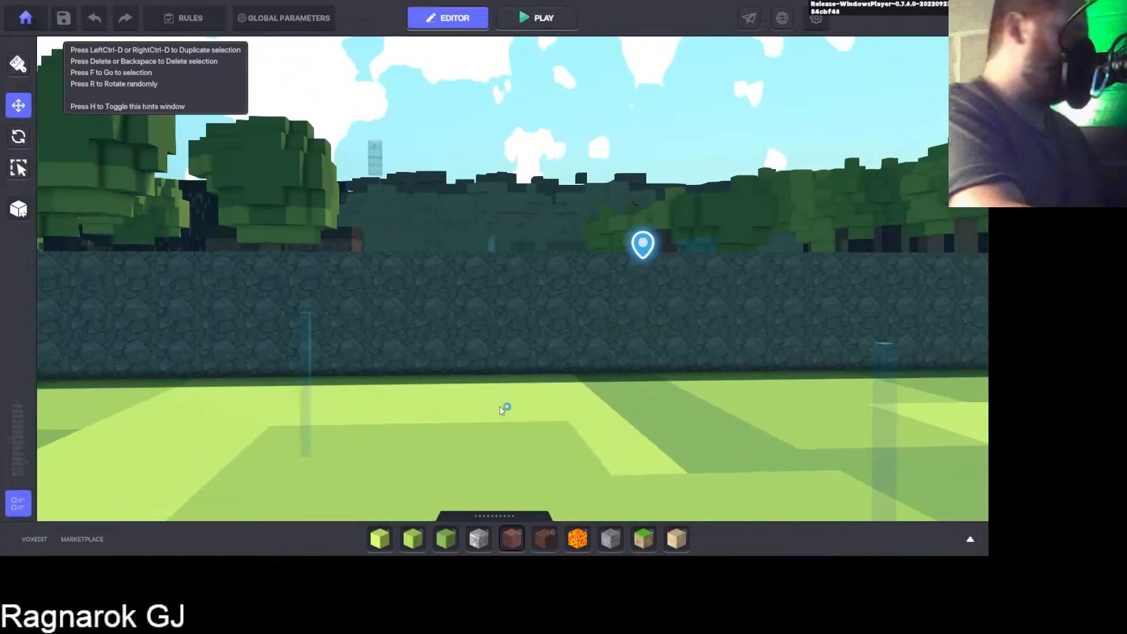
# Step: Look over the grassy forest path with its characters and start a playtest of the experience
pyautogui.press('s')
pyautogui.moveTo(488, 406); pyautogui.dragTo(702, 424, button='right')
pyautogui.press('w')
pyautogui.moveTo(414, 321)
pyautogui.mouseDown(button='right')
pyautogui.moveTo(434, 338)
pyautogui.moveTo(441, 329)
pyautogui.moveTo(386, 321)
pyautogui.moveTo(260, 341)
pyautogui.moveTo(496, 313)
pyautogui.mouseUp(button='right')
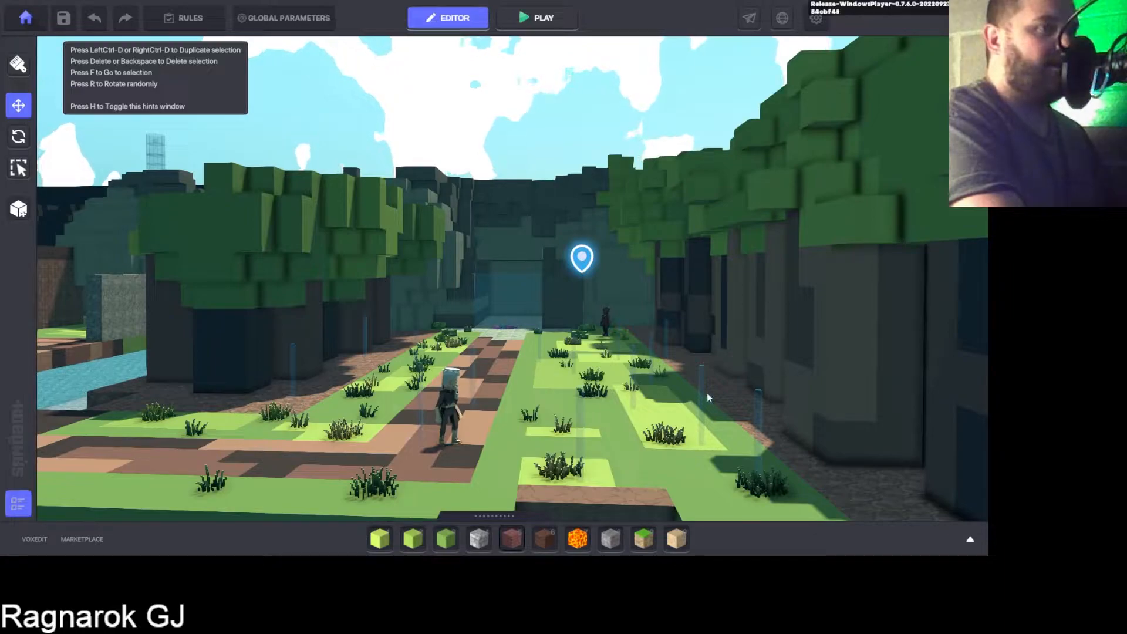
pyautogui.scroll(3, 624, 375)
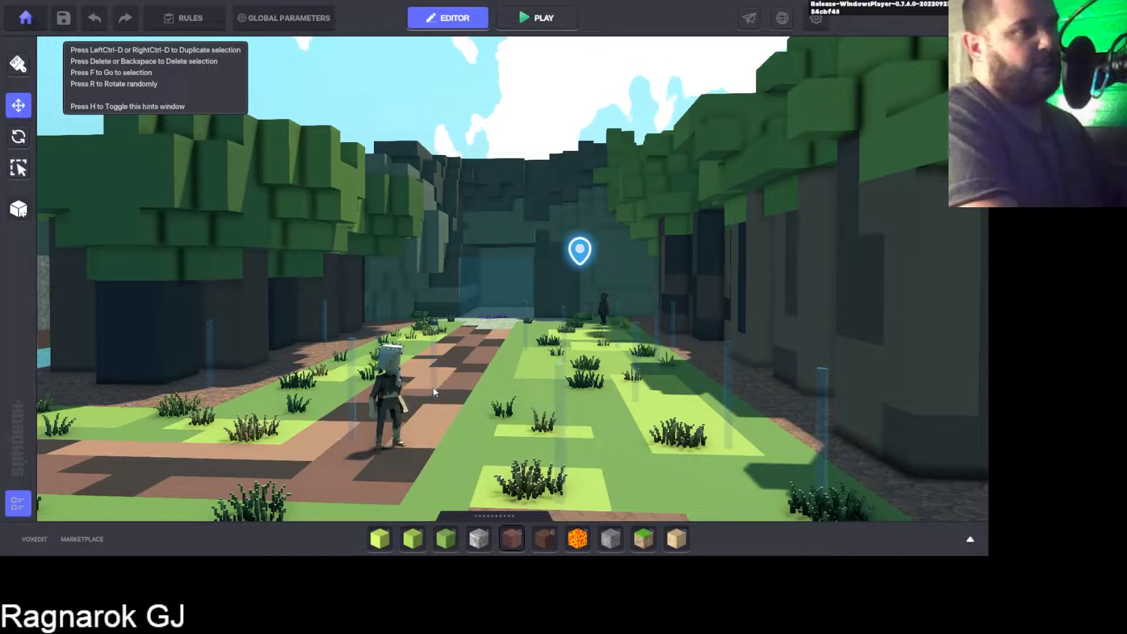
pyautogui.hotkey('ctrl', 'p')
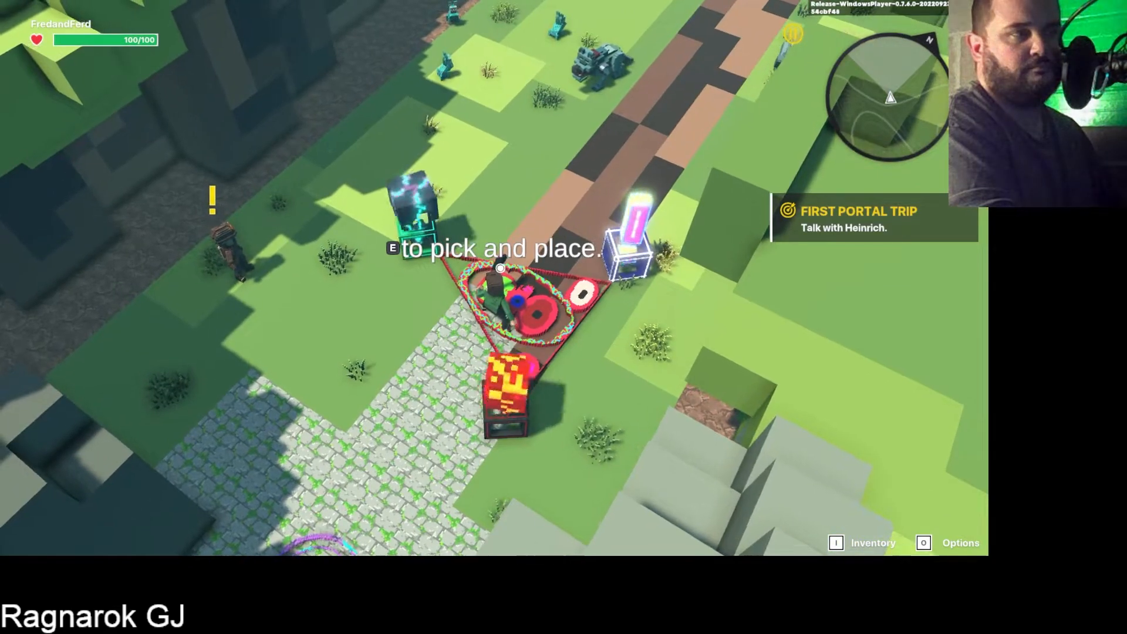
# Step: Move the character around the three spell totems on the forest path while dodging the attacking monsters
pyautogui.press('w')
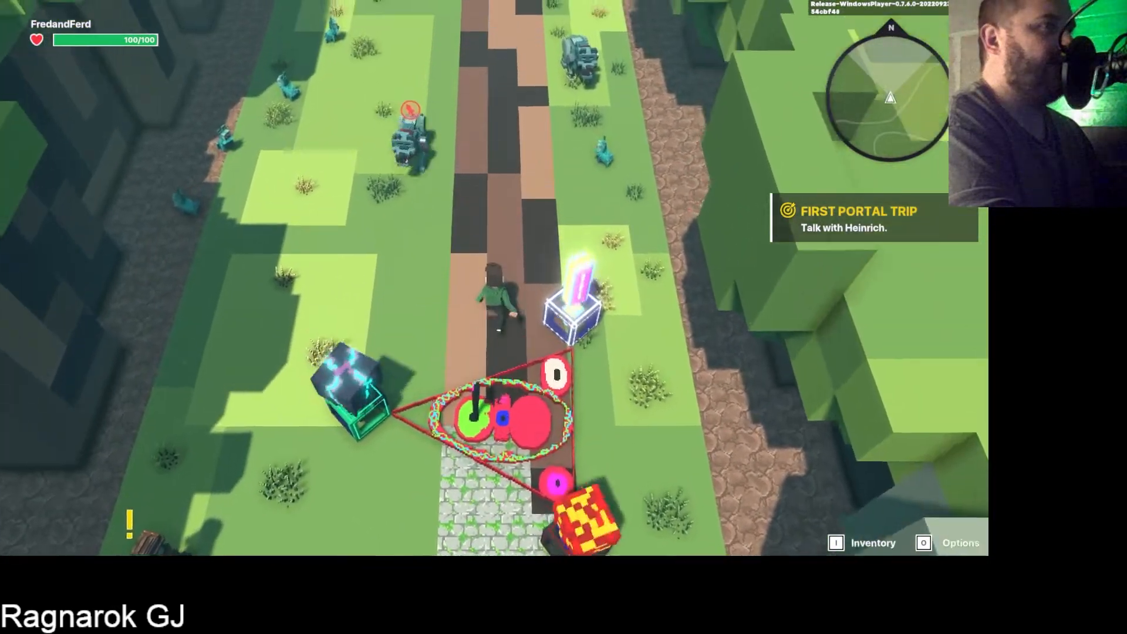
pyautogui.press('d')
pyautogui.press('s')
pyautogui.press('a')
pyautogui.press('s')
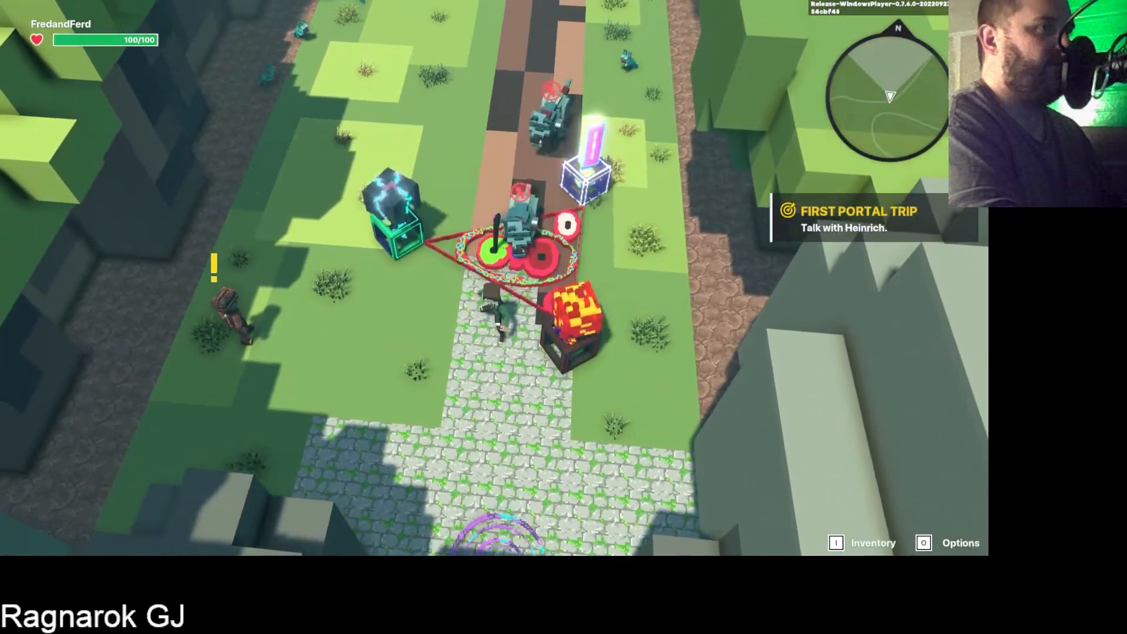
pyautogui.press('a')
pyautogui.press('s')
pyautogui.press('d')
pyautogui.press('w')
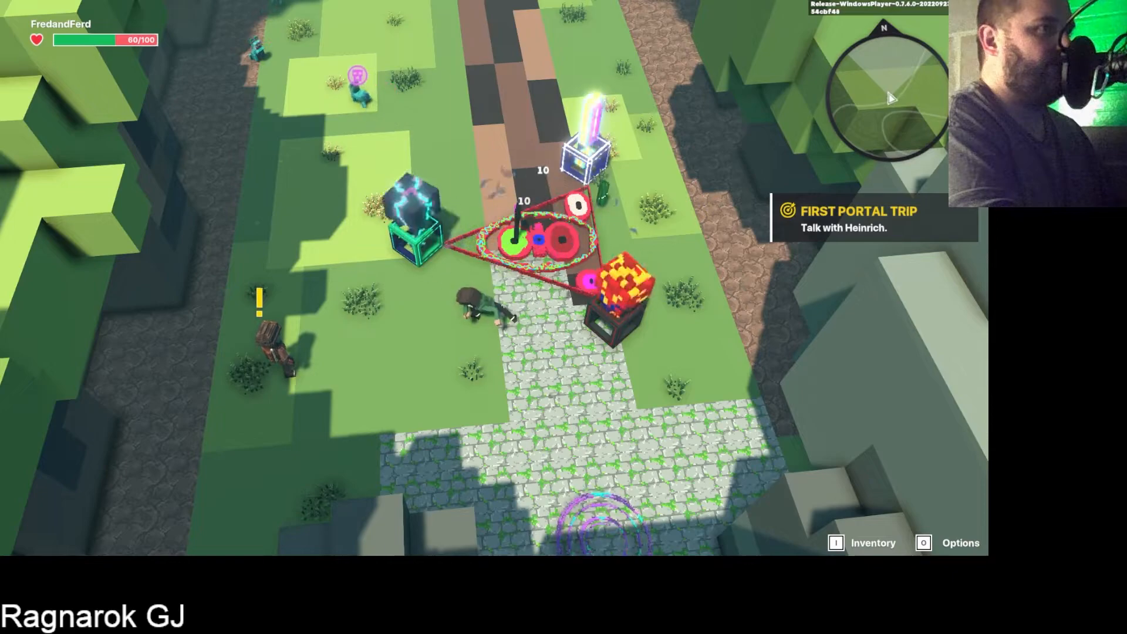
# Step: Run up the forest path, lure a monster back to the magic-spell totem and fight it there
pyautogui.press('w')
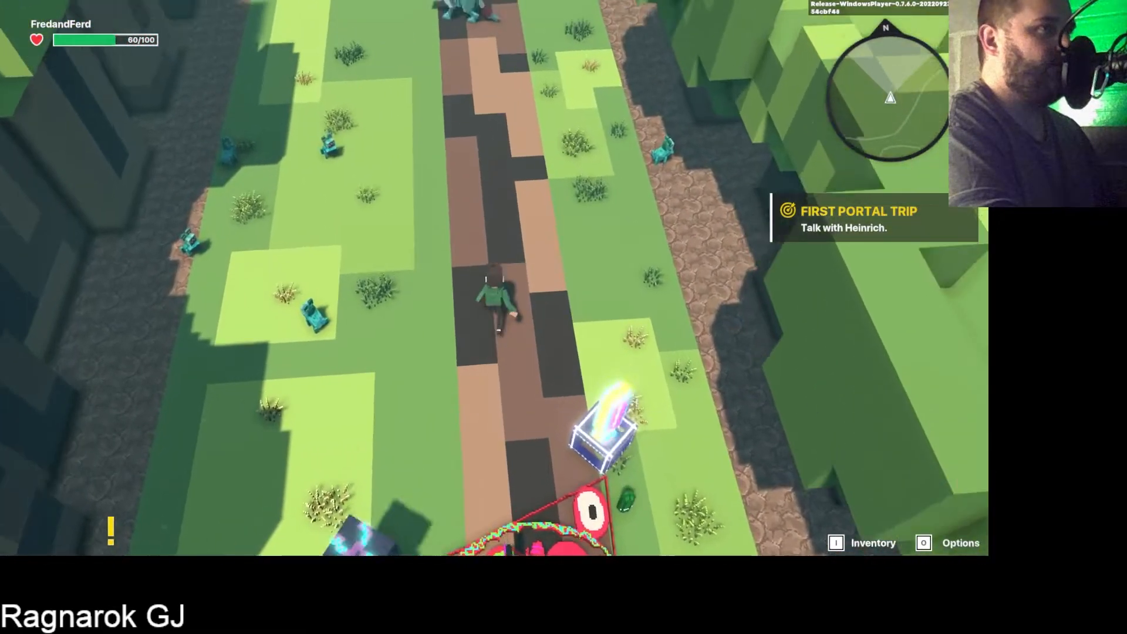
pyautogui.press('w')
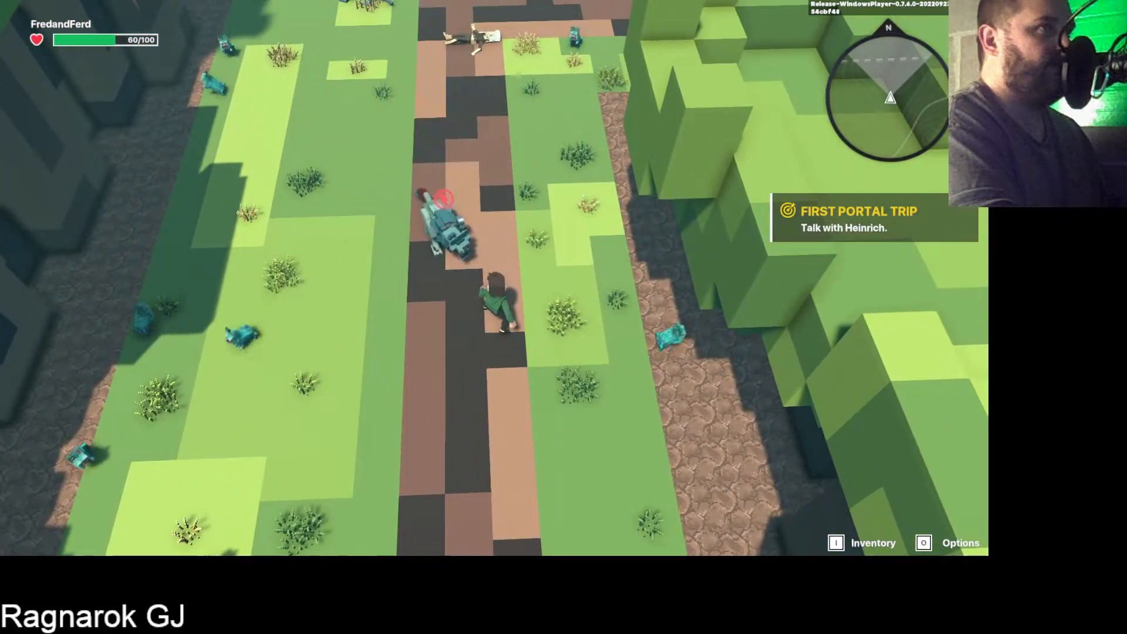
pyautogui.press('s')
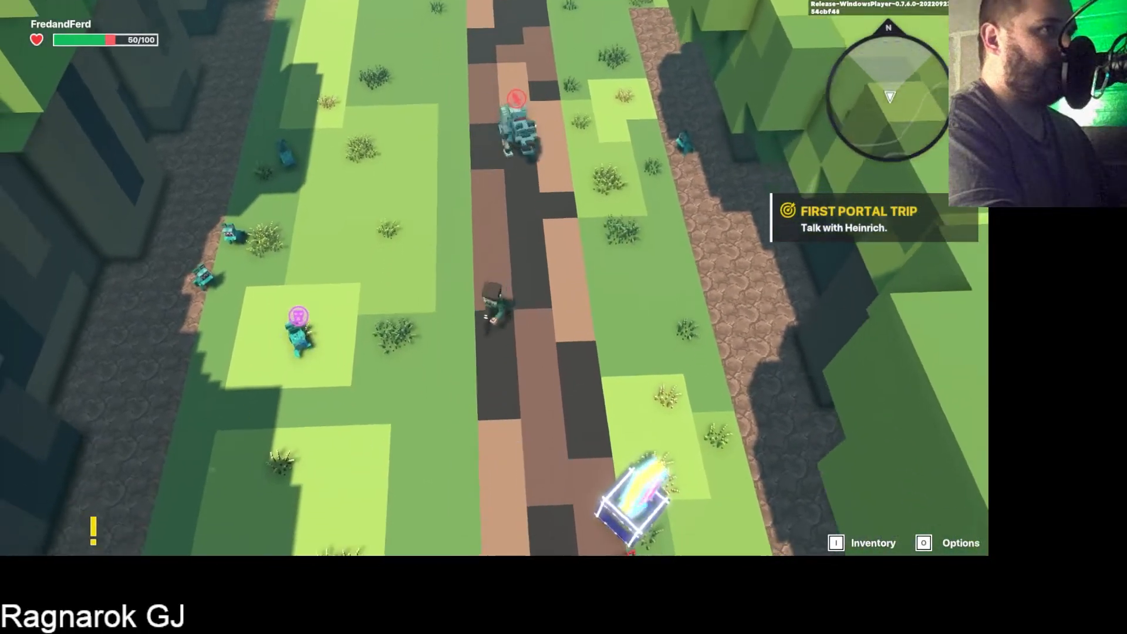
pyautogui.press('s')
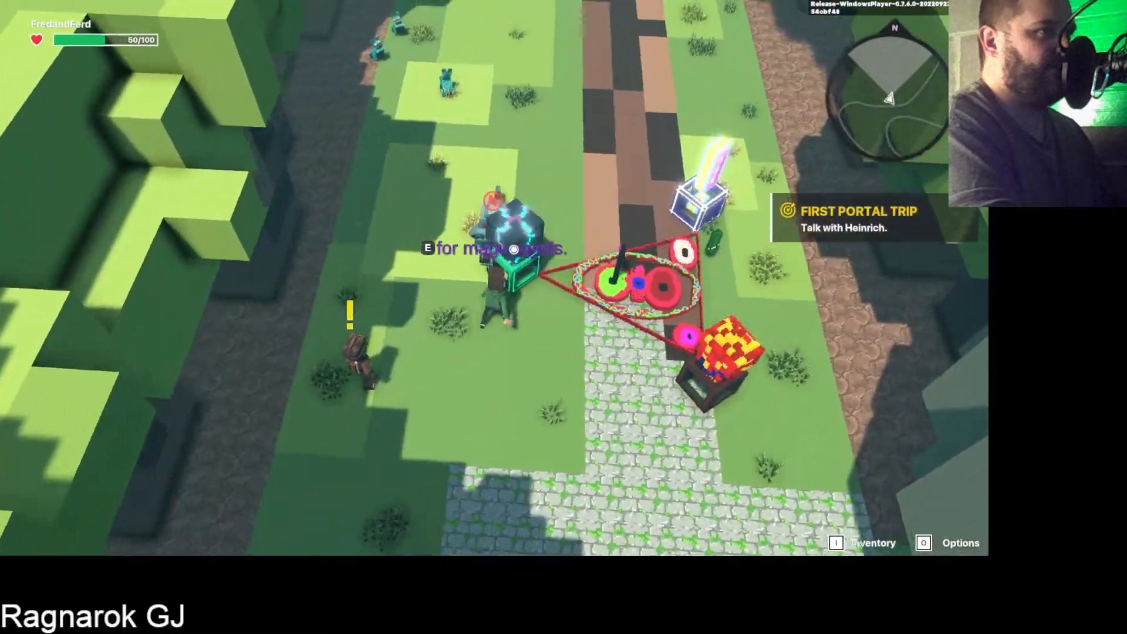
pyautogui.click(515, 258)
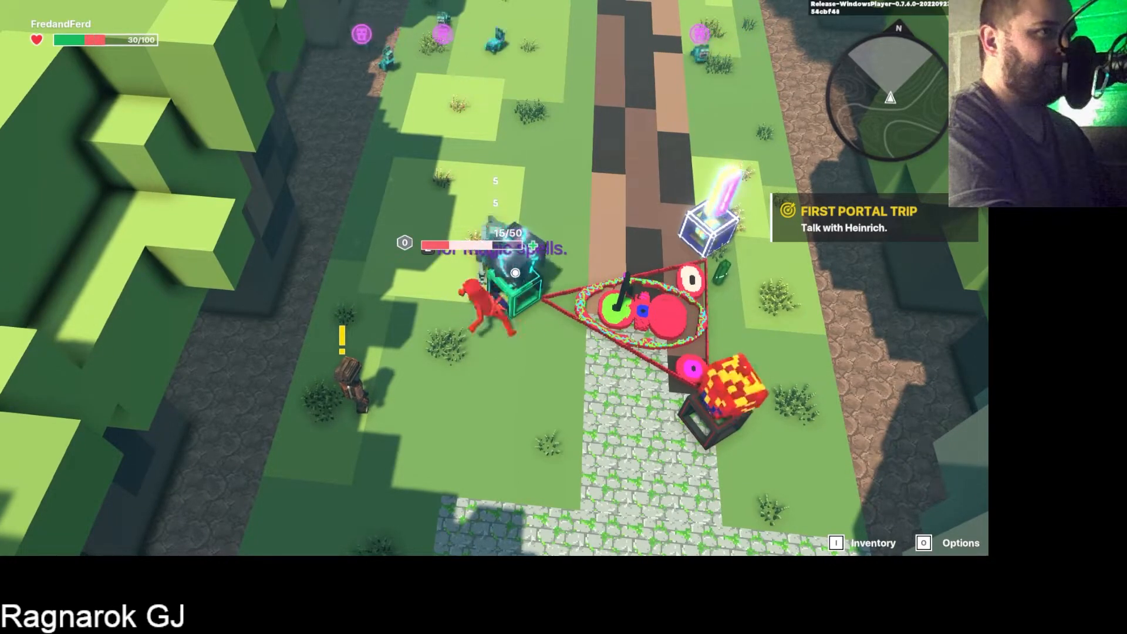
pyautogui.press('w')
pyautogui.press('d')
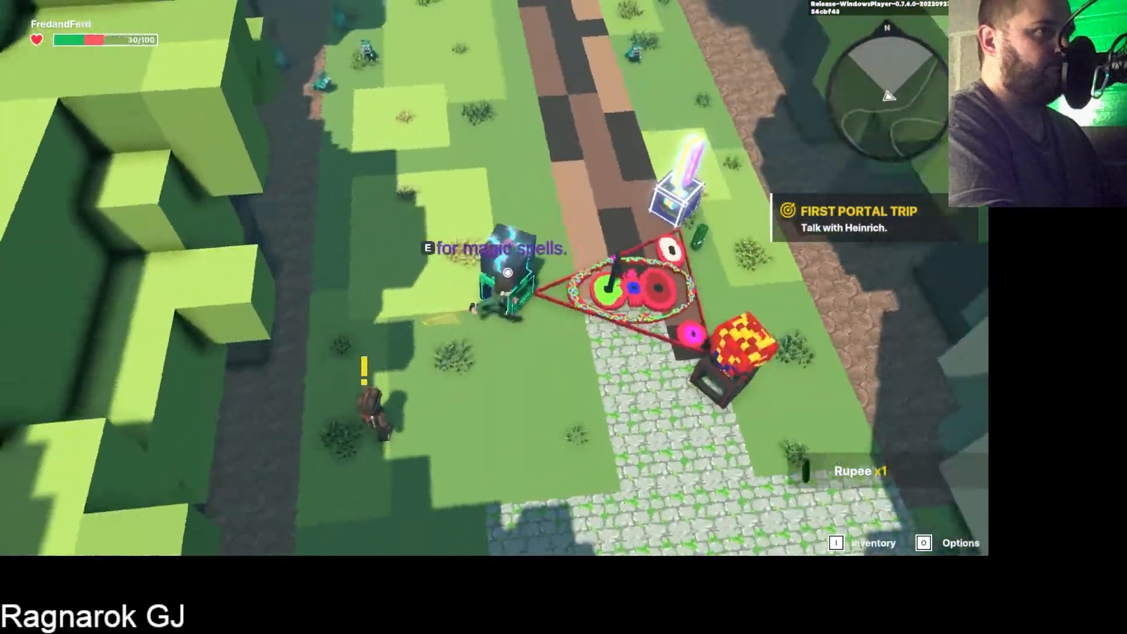
# Step: Go to the Light Totem and choose its Heal spell to restore the character's health
pyautogui.press('w')
pyautogui.press('e')
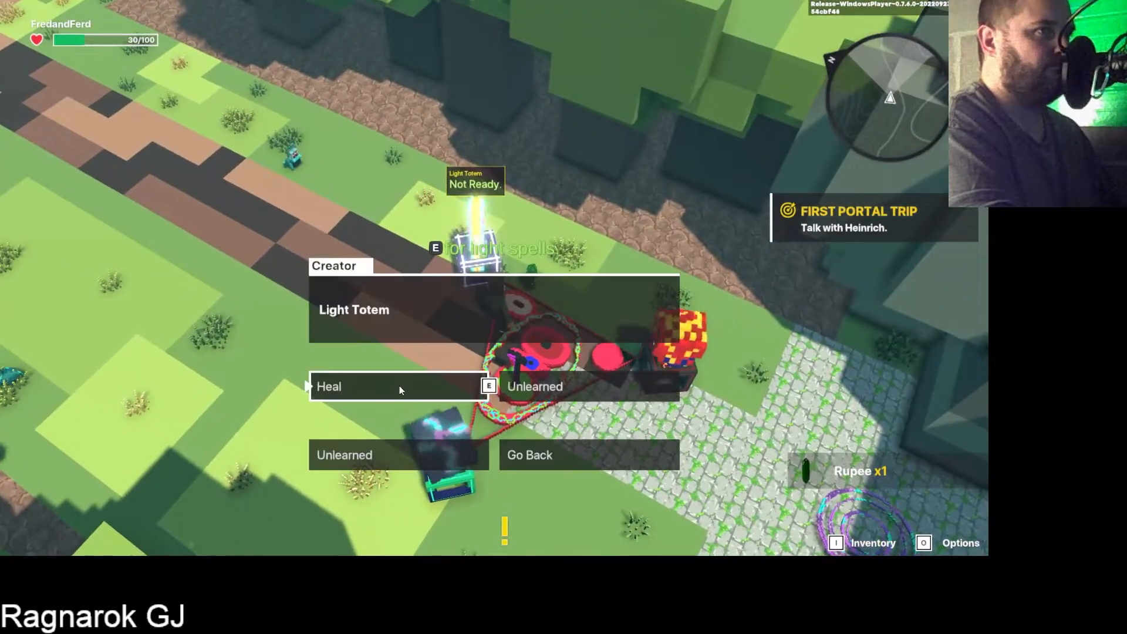
pyautogui.click(399, 386)
pyautogui.press('w')
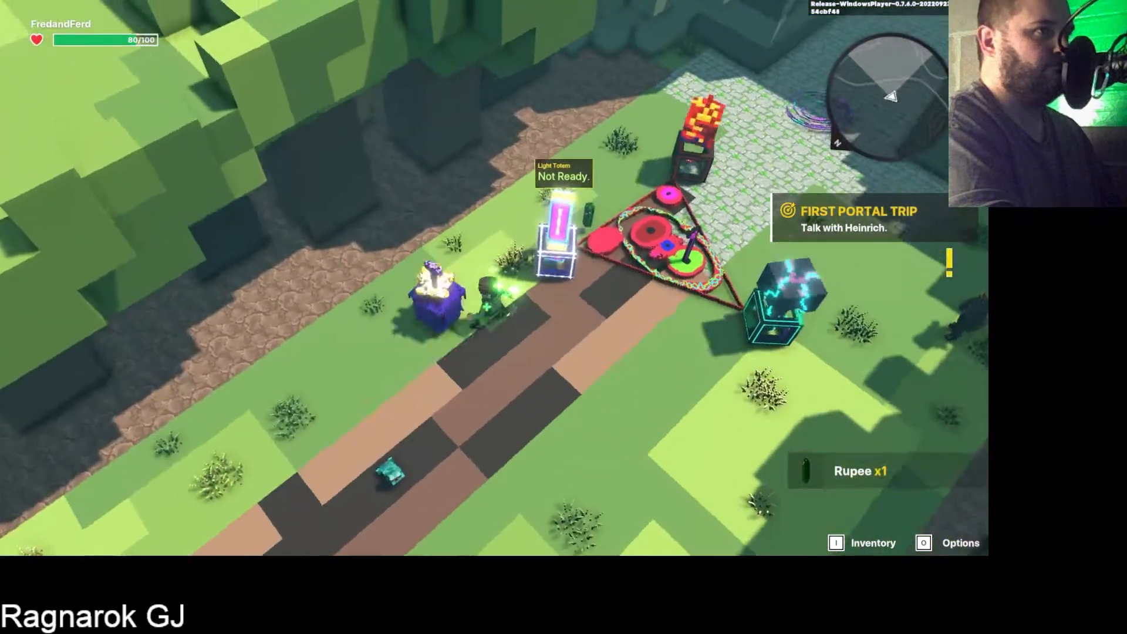
# Step: Talk to the quest giver near the cobbled path and accept the Healing Help quest
pyautogui.press('w')
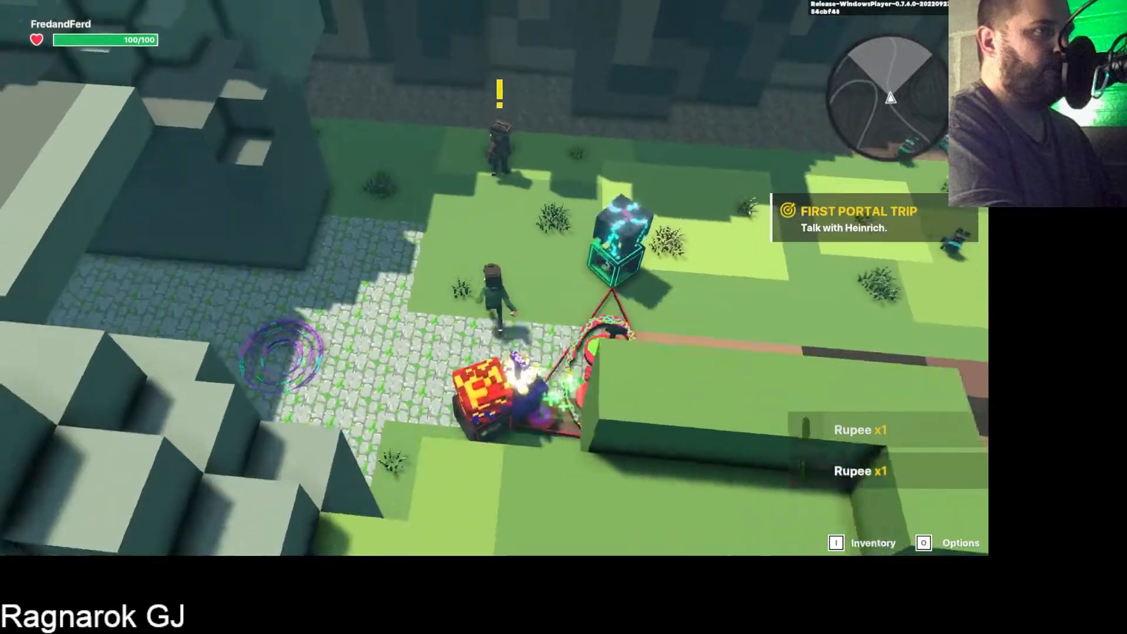
pyautogui.press('e')
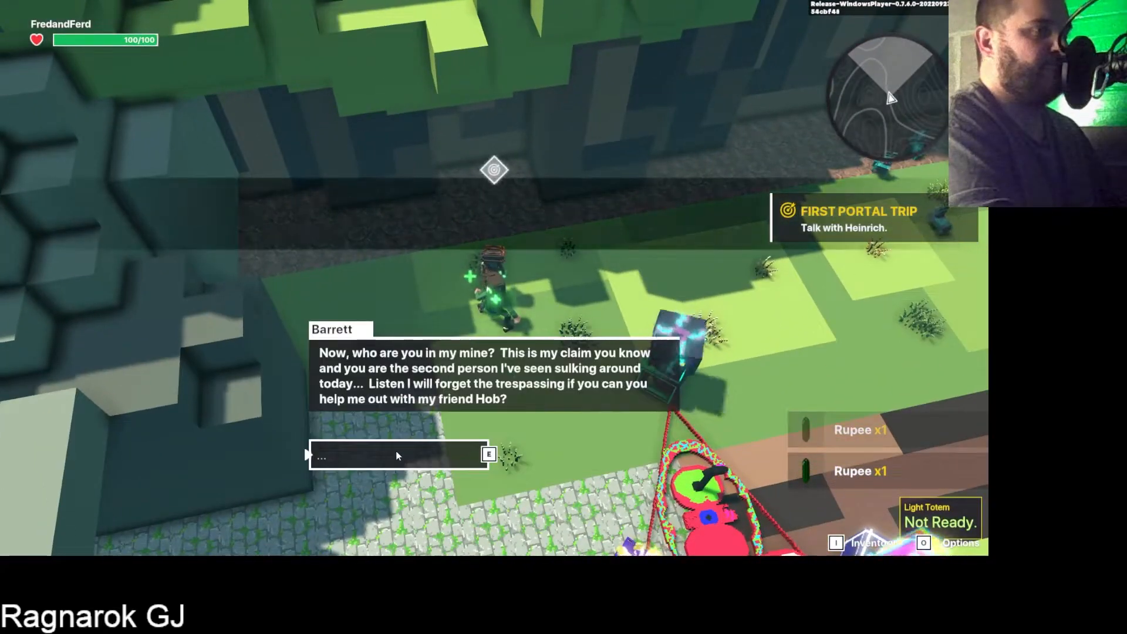
pyautogui.click(422, 457)
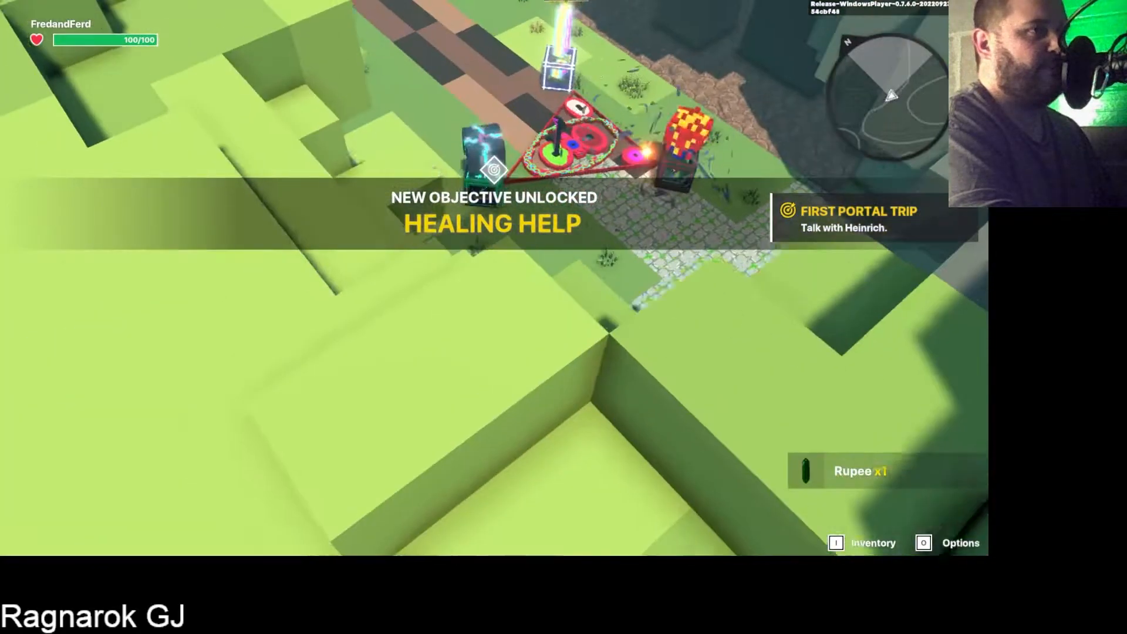
# Step: Cast Heal at the Light Totem again and run up the path with the healing pot to complete Healing Help
pyautogui.press('w')
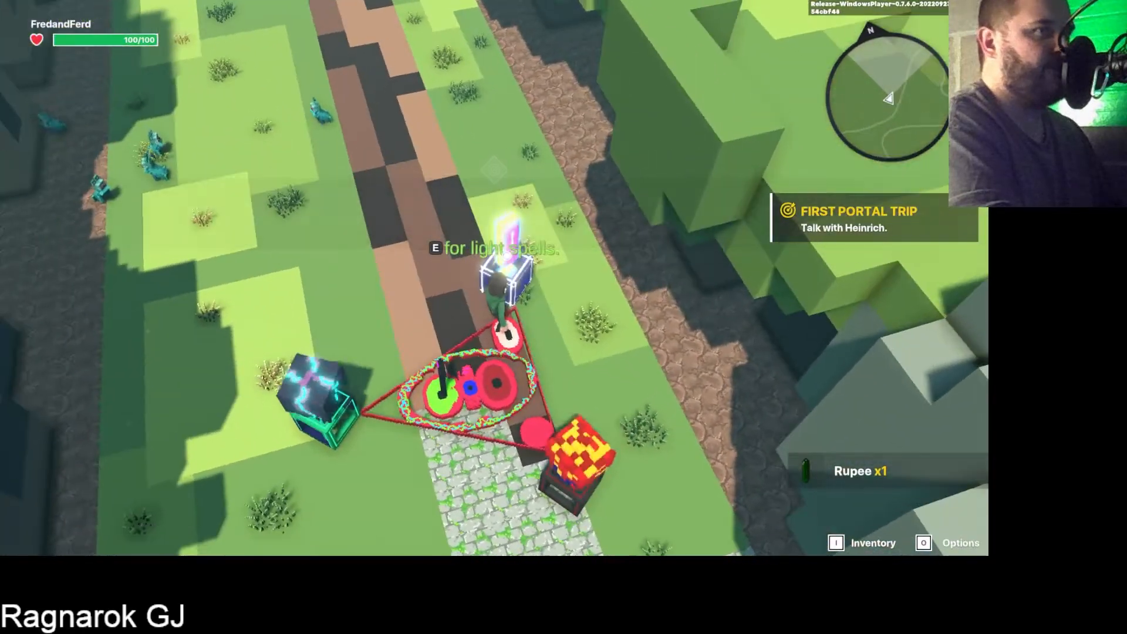
pyautogui.press('e')
pyautogui.press('e')
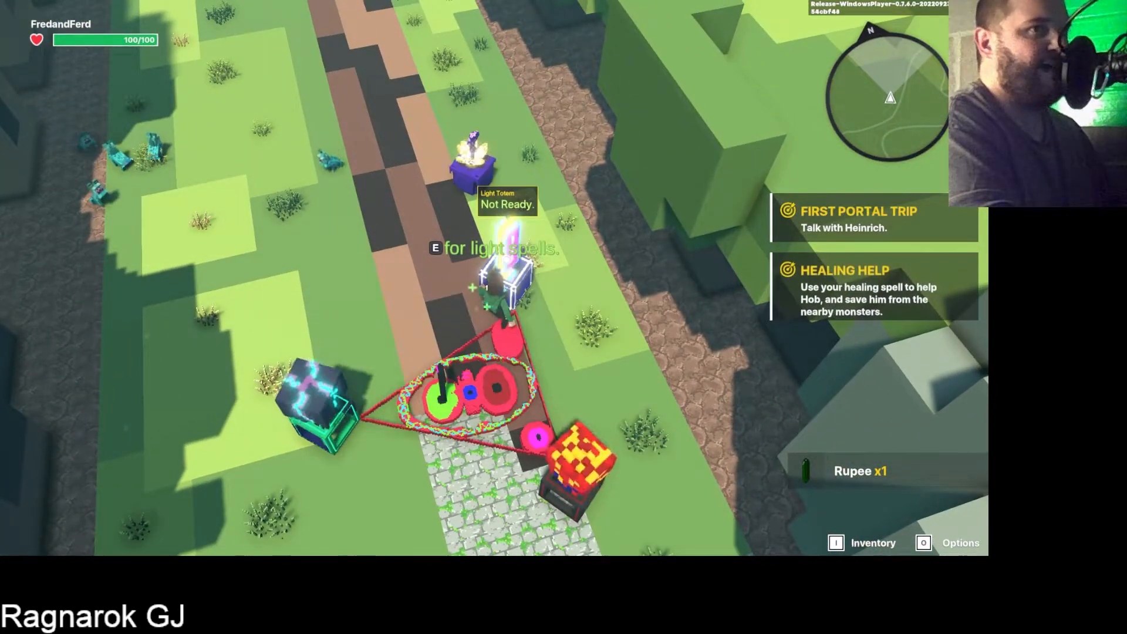
pyautogui.press('w')
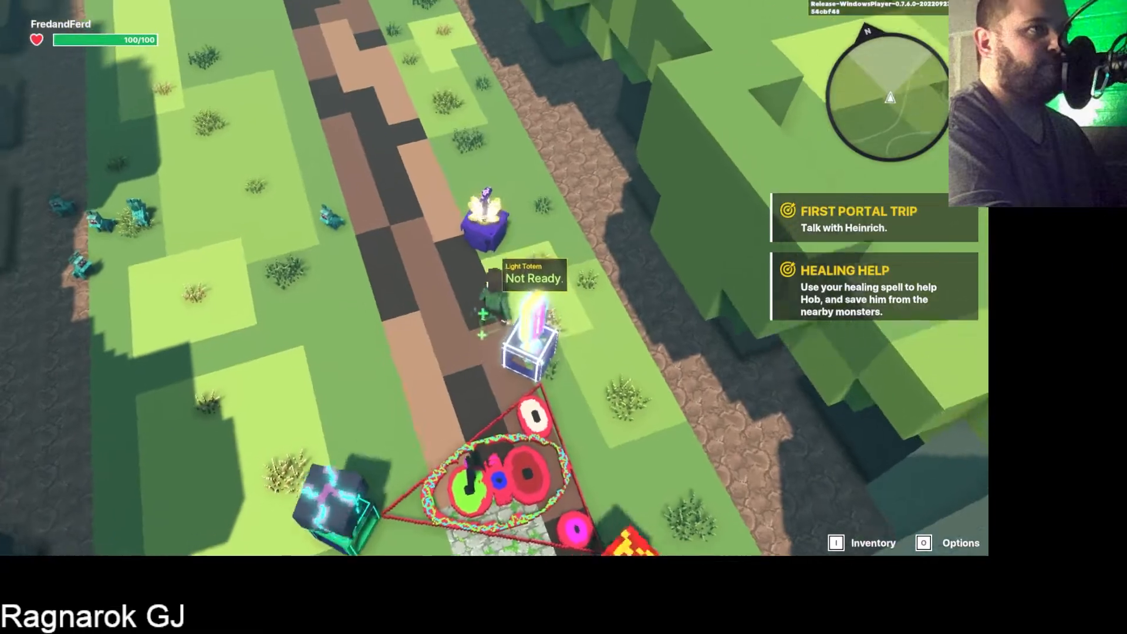
pyautogui.press('w')
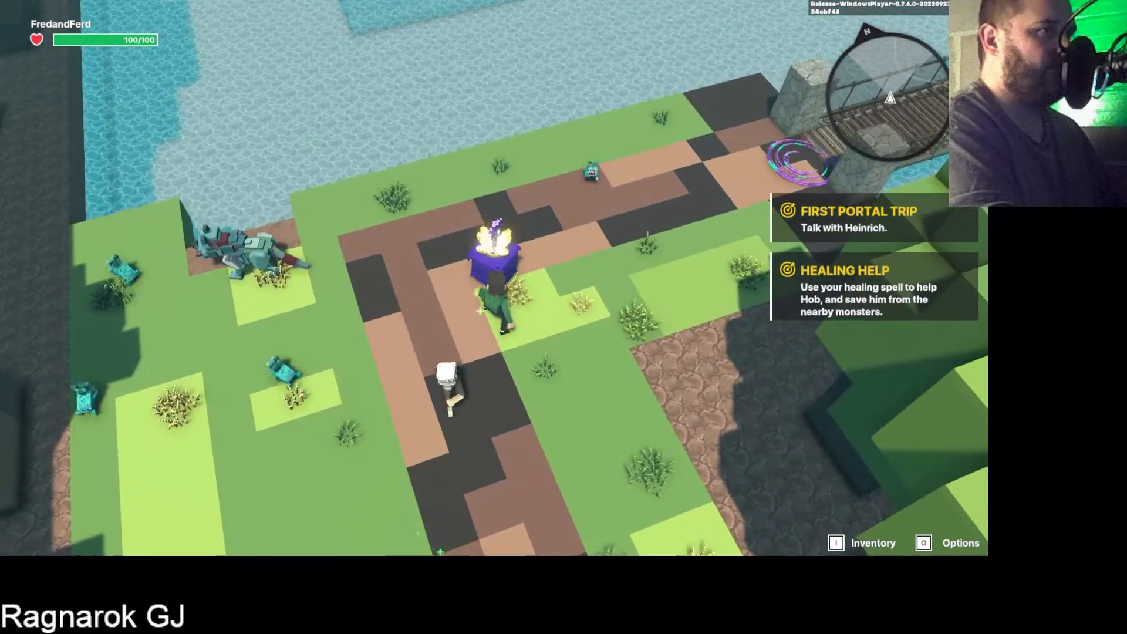
pyautogui.press('w')
pyautogui.press('w')
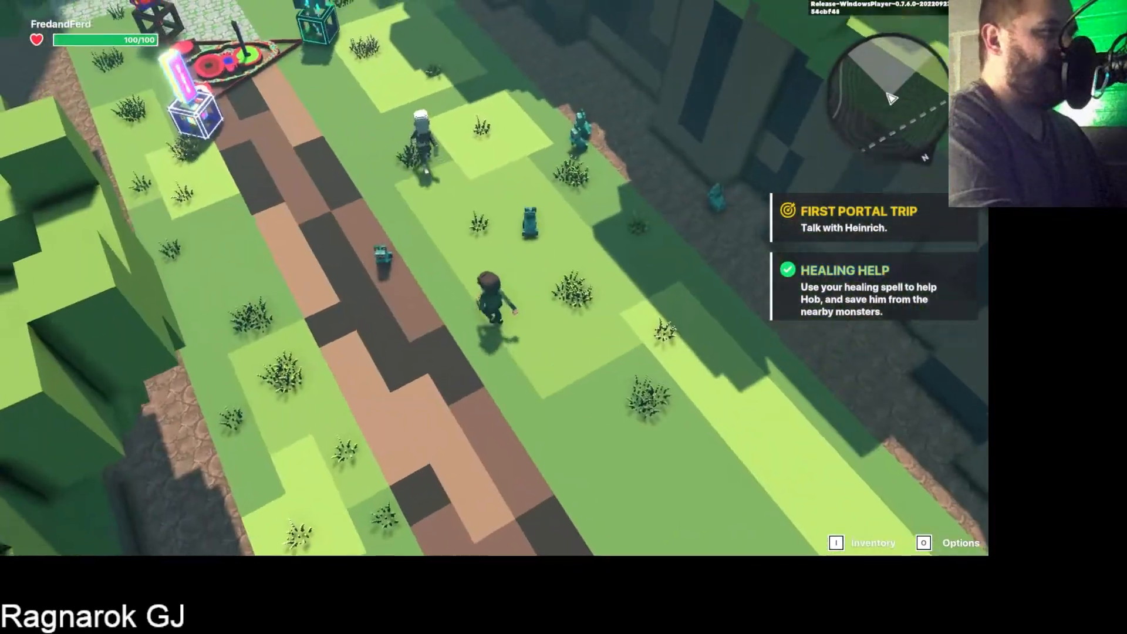
# Step: Run up the forest path, cross the bridge to the second group of totems and continue along the riverside path
pyautogui.press('w')
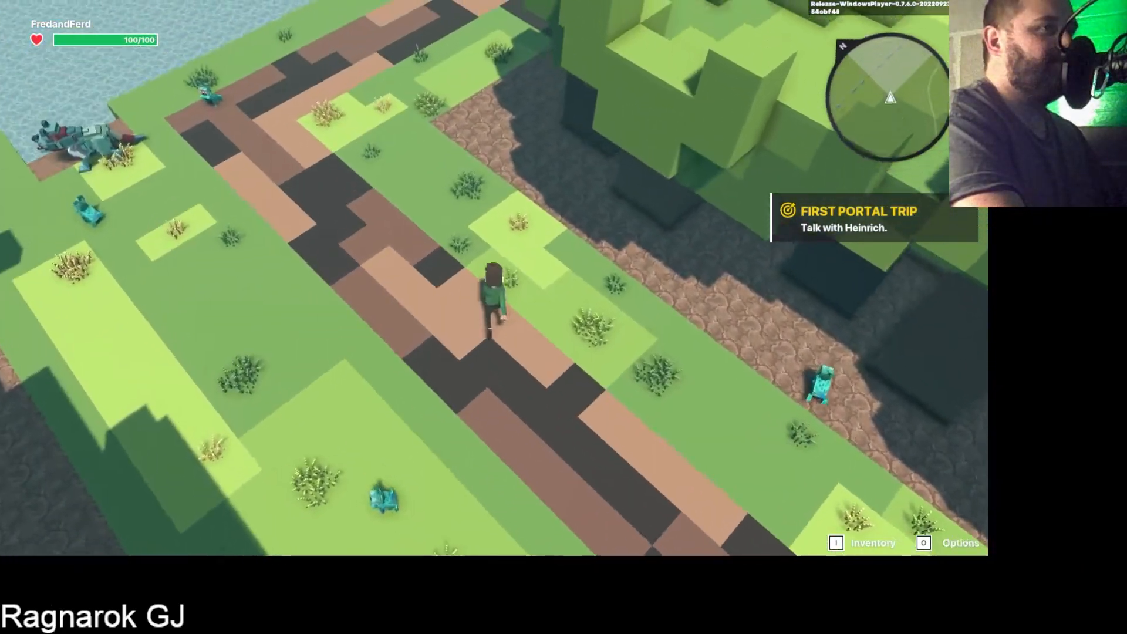
pyautogui.press('w')
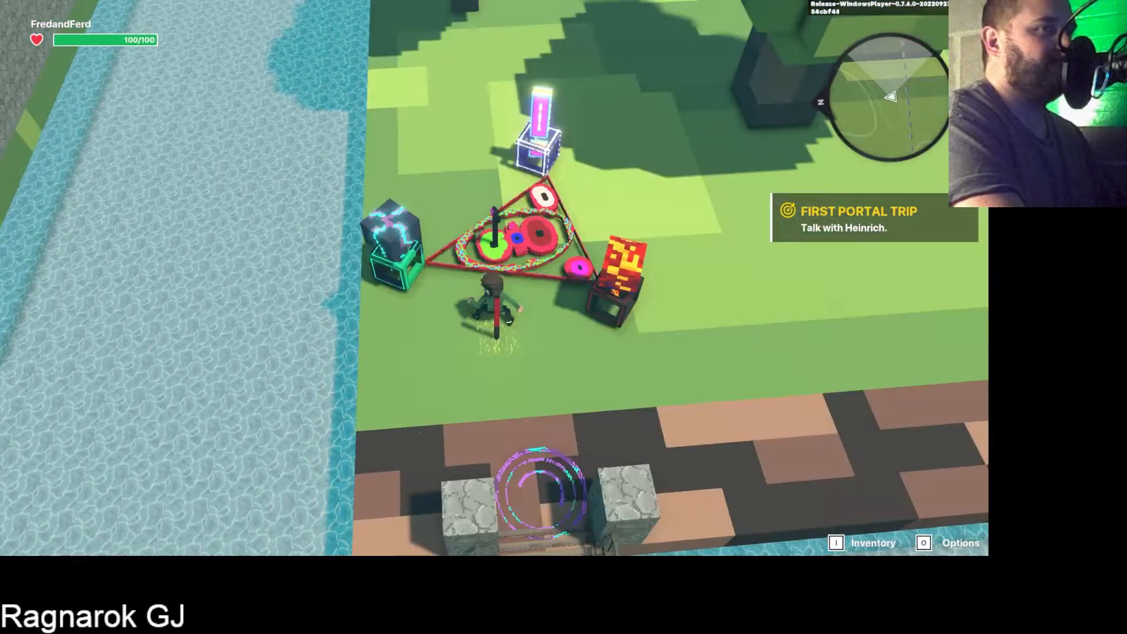
pyautogui.press('w')
pyautogui.press('w')
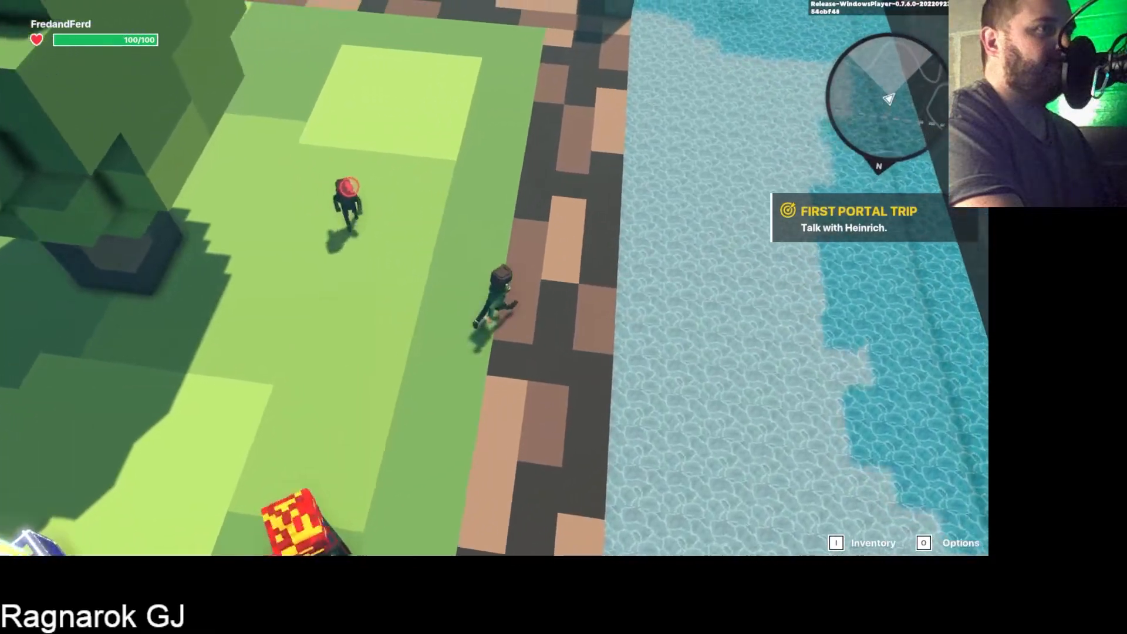
# Step: Enter the divided house, talk to the character beside the bed and accept the Wall Divided quest
pyautogui.press('w')
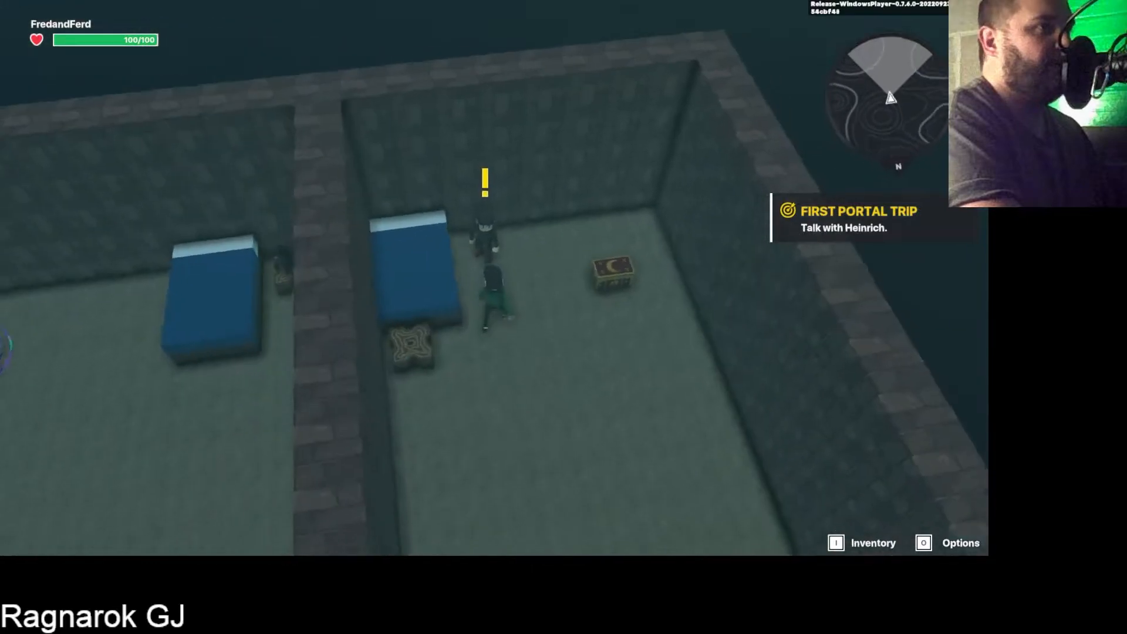
pyautogui.press('e')
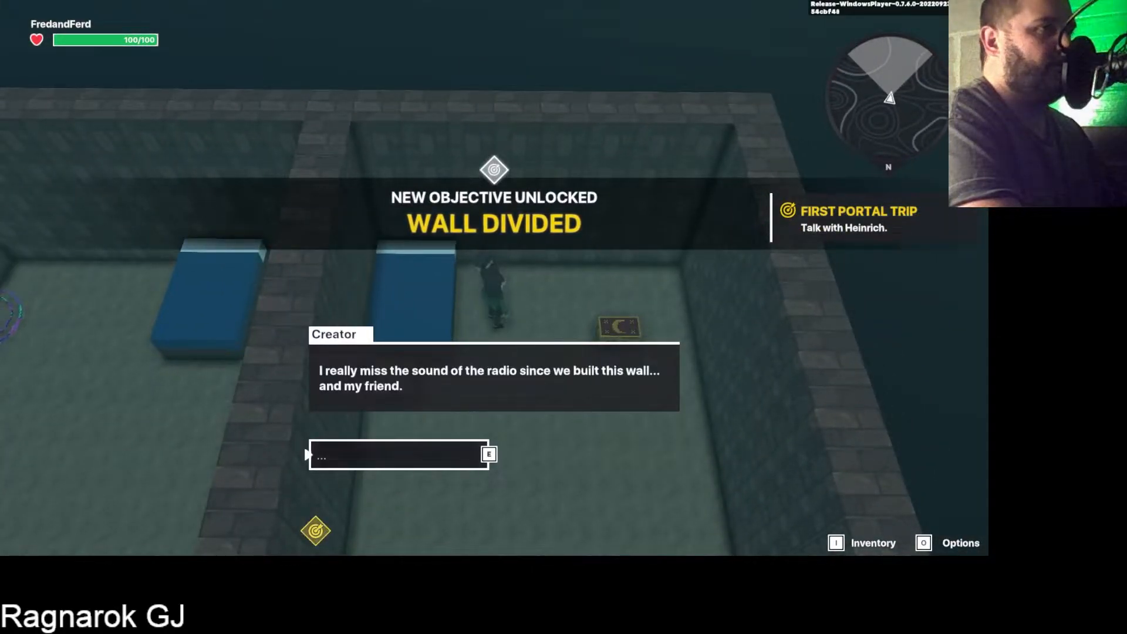
pyautogui.press('e')
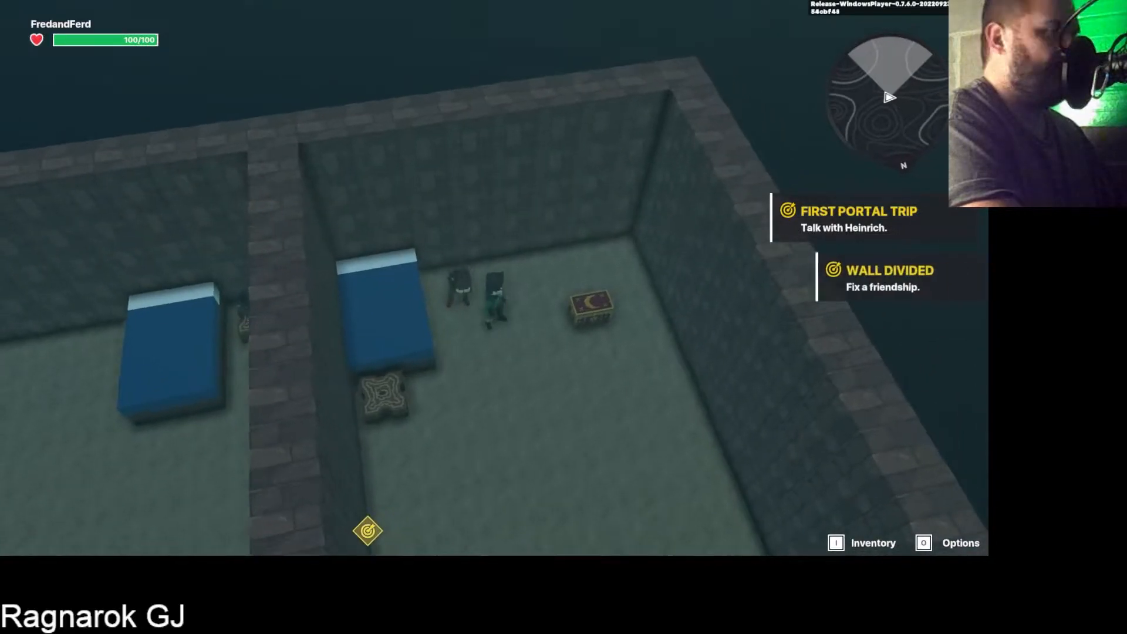
# Step: Find the marked spot on the dividing wall and use its knock-down interaction to complete Wall Divided
pyautogui.press('w')
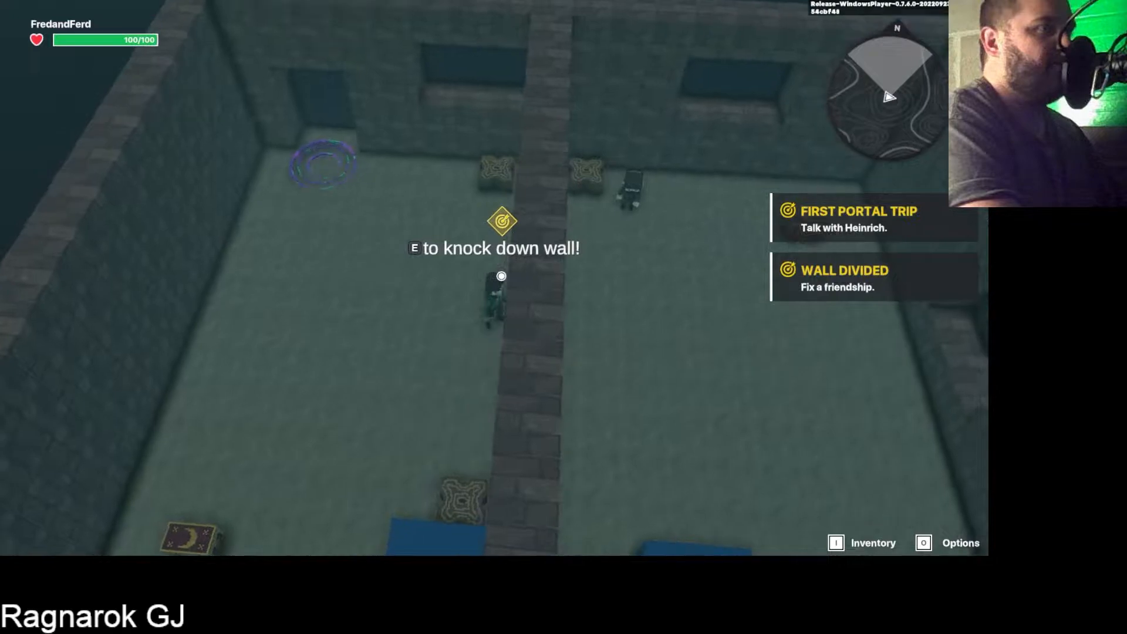
pyautogui.press('e')
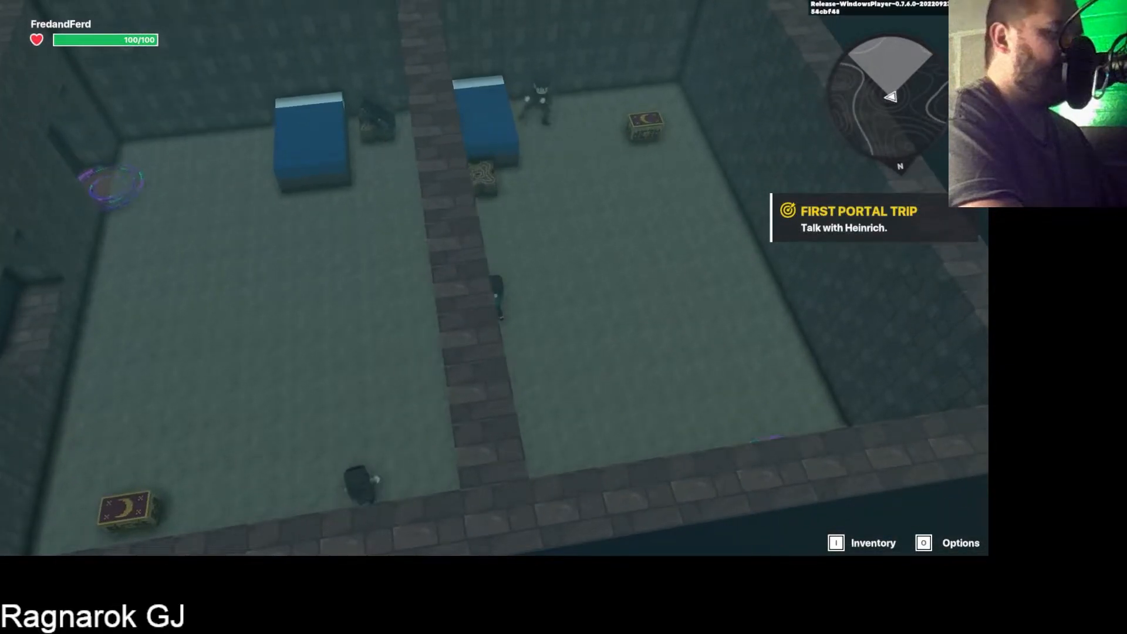
pyautogui.press('a')
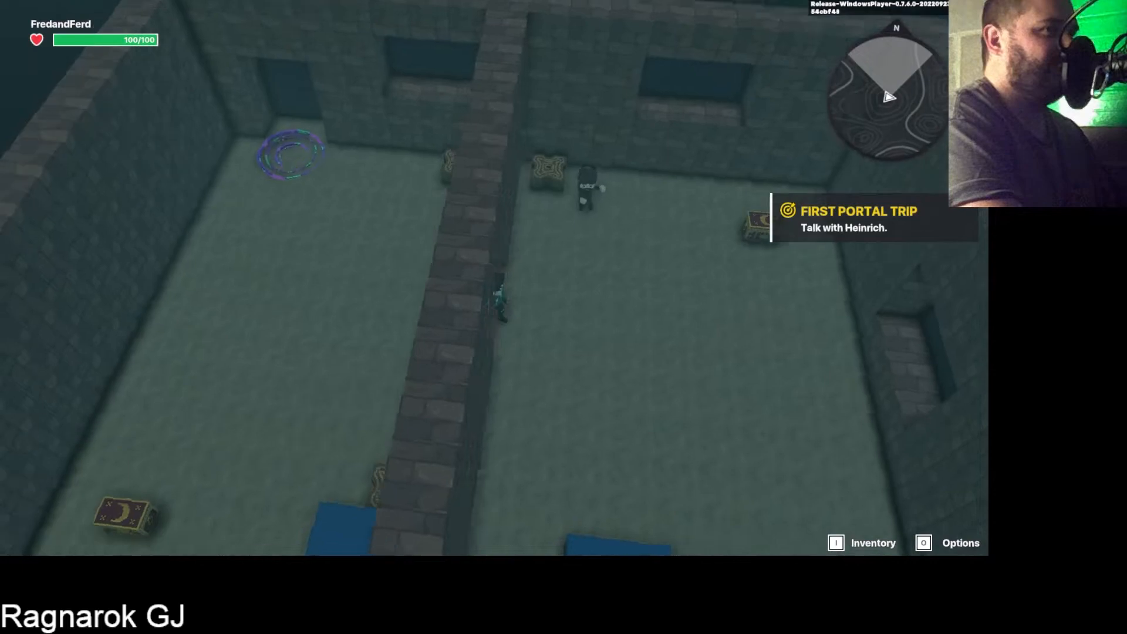
# Step: Leave the house, run past the village totems and zombies, and continue to the lava cavern
pyautogui.press('w')
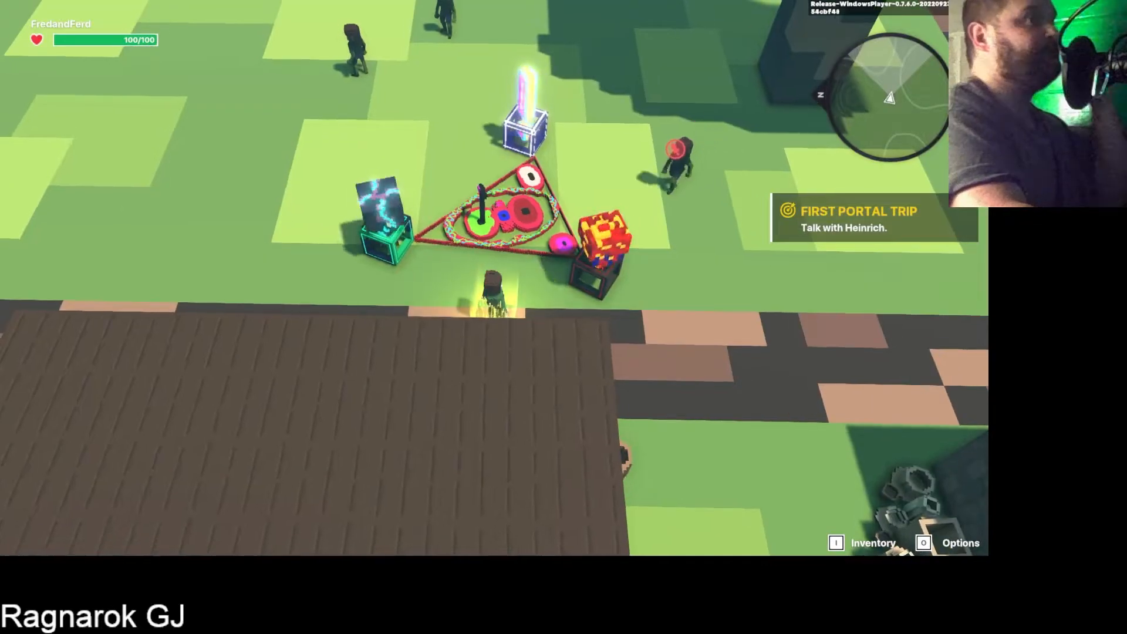
pyautogui.press('w')
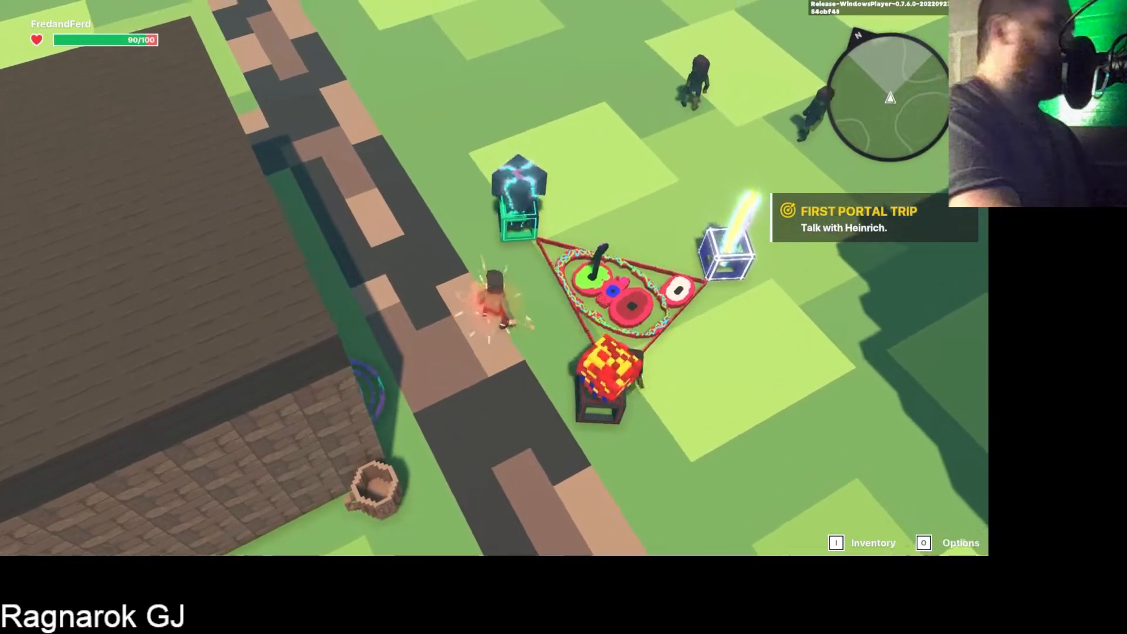
pyautogui.press('w')
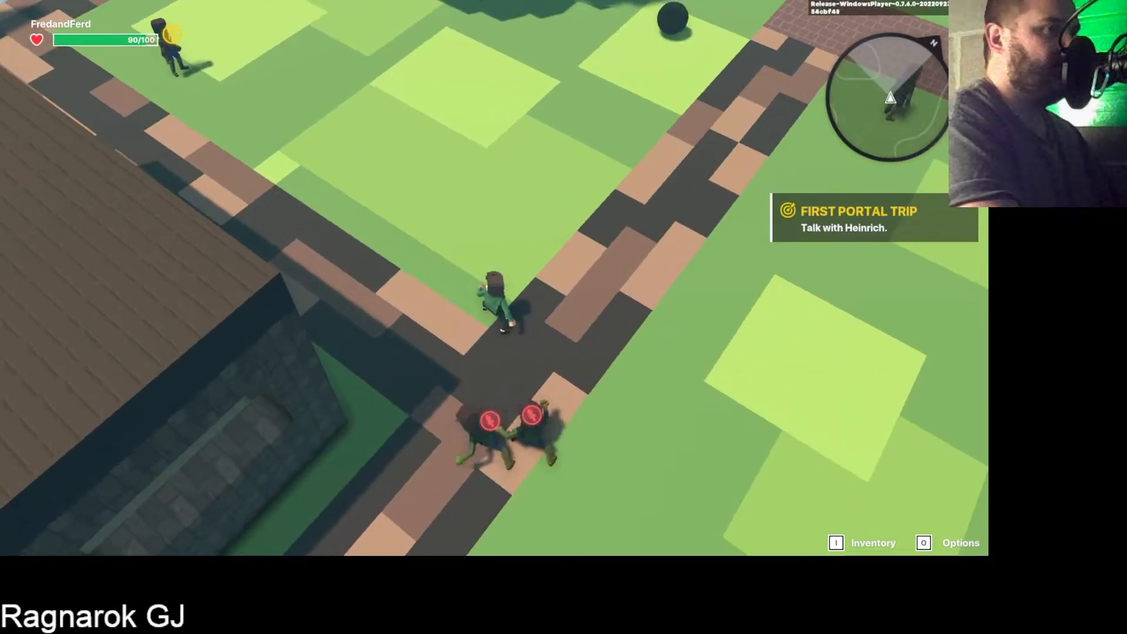
pyautogui.press('w')
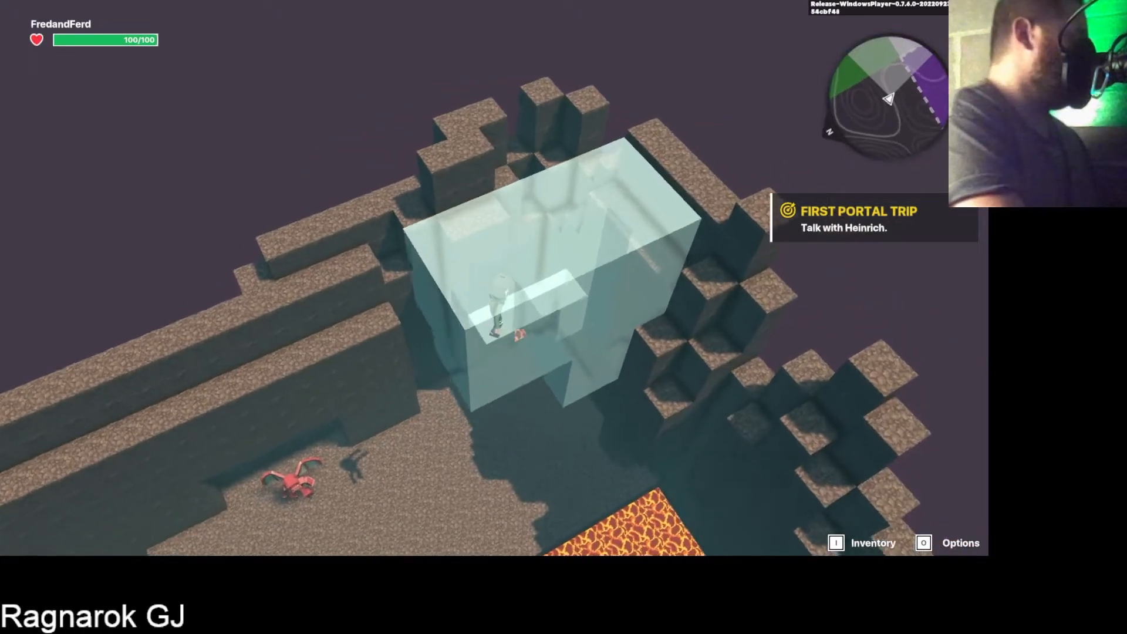
# Step: End the playtest, return to editing and look over the grassy ground near the stone bridge pillars
pyautogui.press('Tab')
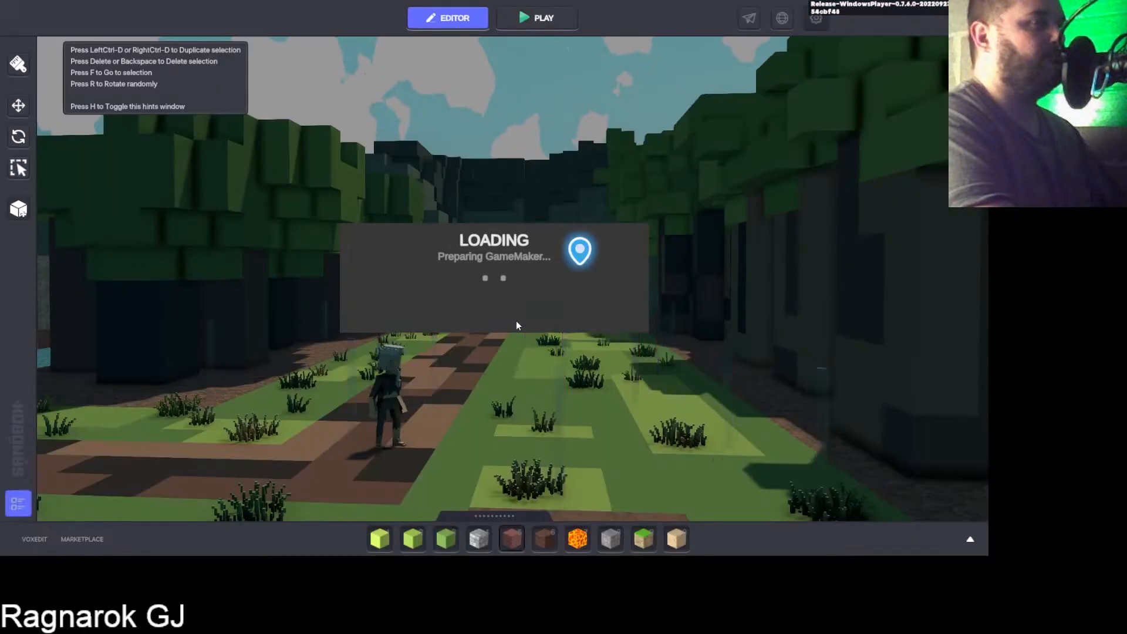
pyautogui.scroll(-3, 517, 321)
pyautogui.moveTo(487, 301); pyautogui.dragTo(565, 266, button='middle')
pyautogui.scroll(10, 376, 284)
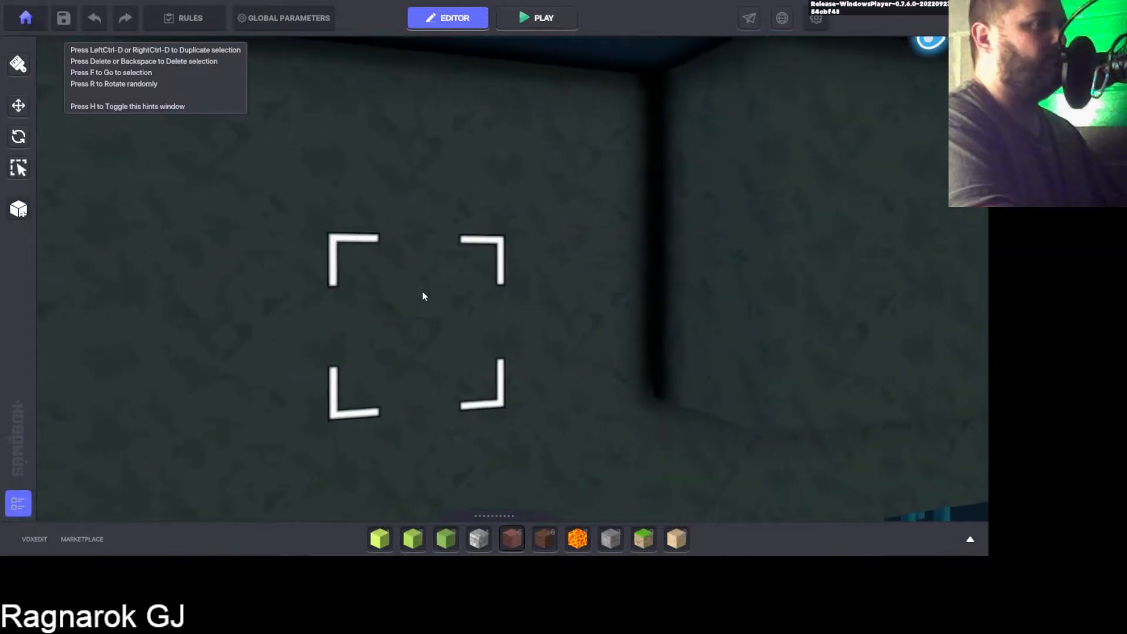
pyautogui.moveTo(422, 293)
pyautogui.mouseDown(button='right')
pyautogui.moveTo(488, 288)
pyautogui.moveTo(316, 295)
pyautogui.moveTo(354, 279)
pyautogui.mouseUp(button='right')
pyautogui.moveTo(353, 279); pyautogui.dragTo(396, 306, button='middle')
pyautogui.scroll(2, 446, 306)
pyautogui.scroll(5, 445, 305)
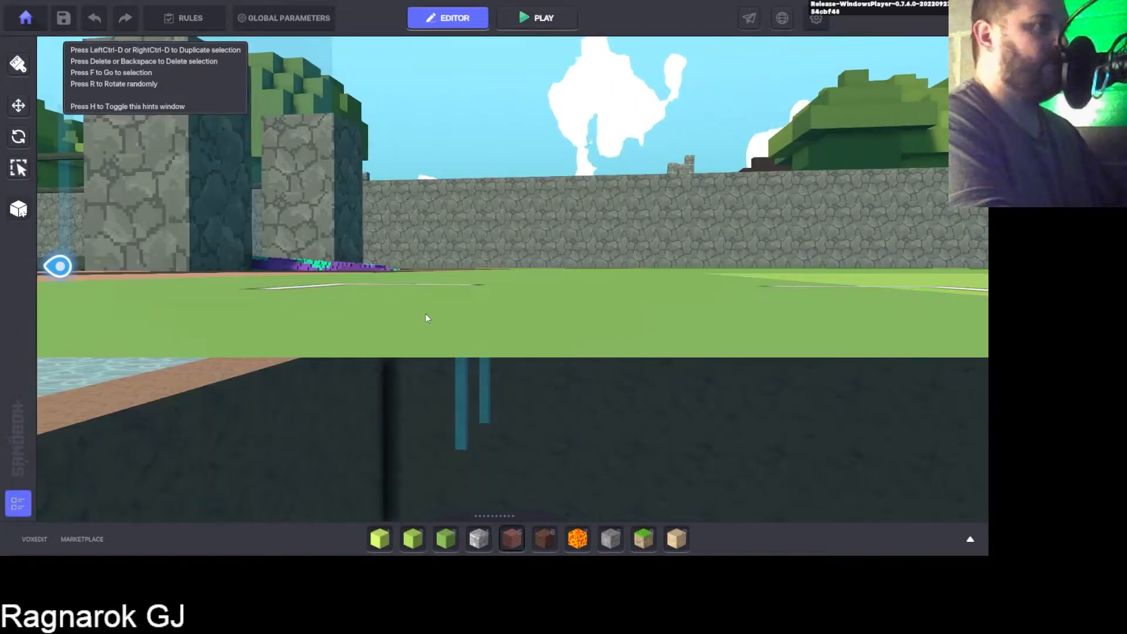
pyautogui.moveTo(425, 313); pyautogui.dragTo(407, 306, button='right')
pyautogui.click(407, 267)
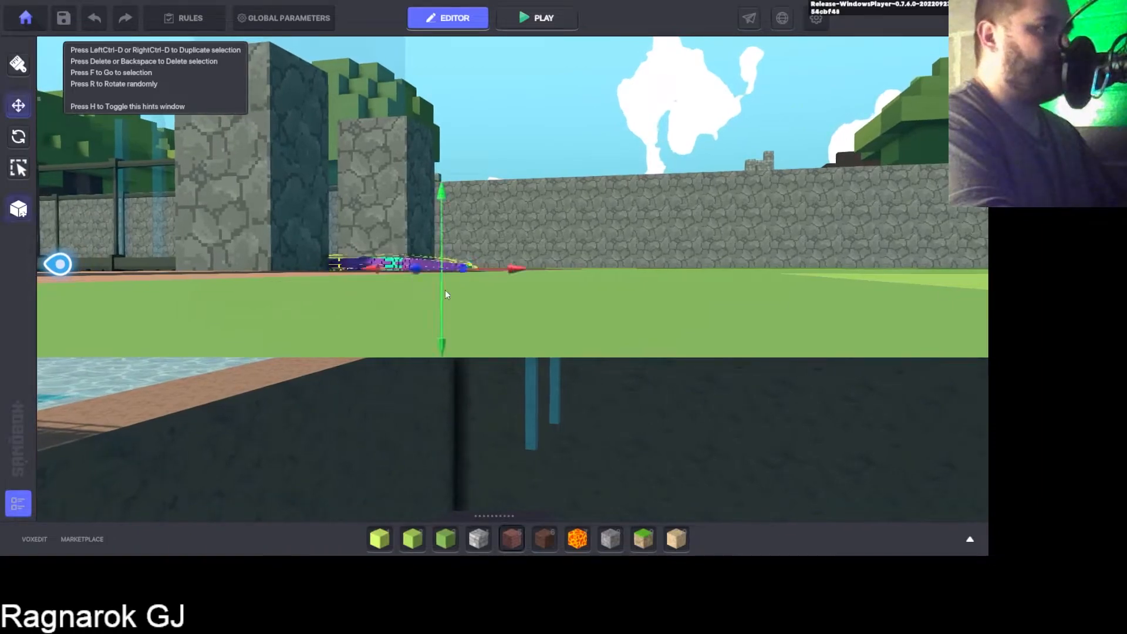
pyautogui.moveTo(445, 290); pyautogui.dragTo(440, 285, button='middle')
pyautogui.moveTo(441, 284); pyautogui.dragTo(458, 301, button='right')
pyautogui.keyDown('shift'); pyautogui.click(460, 301); pyautogui.keyUp('shift')
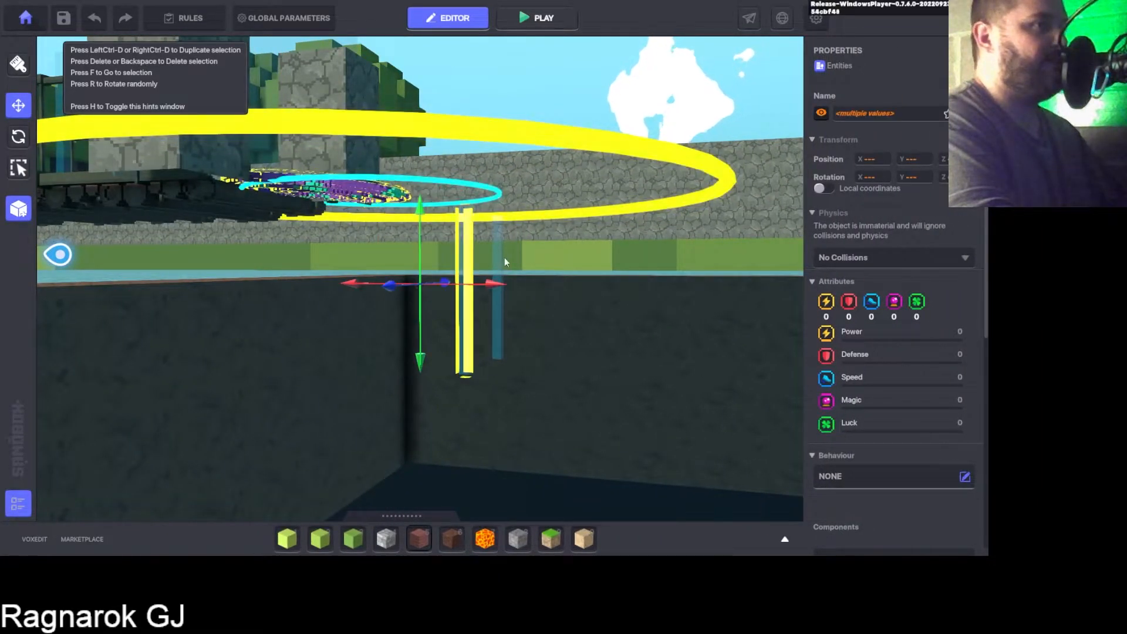
pyautogui.scroll(3, 517, 312)
pyautogui.click(569, 363)
pyautogui.scroll(-2, 556, 358)
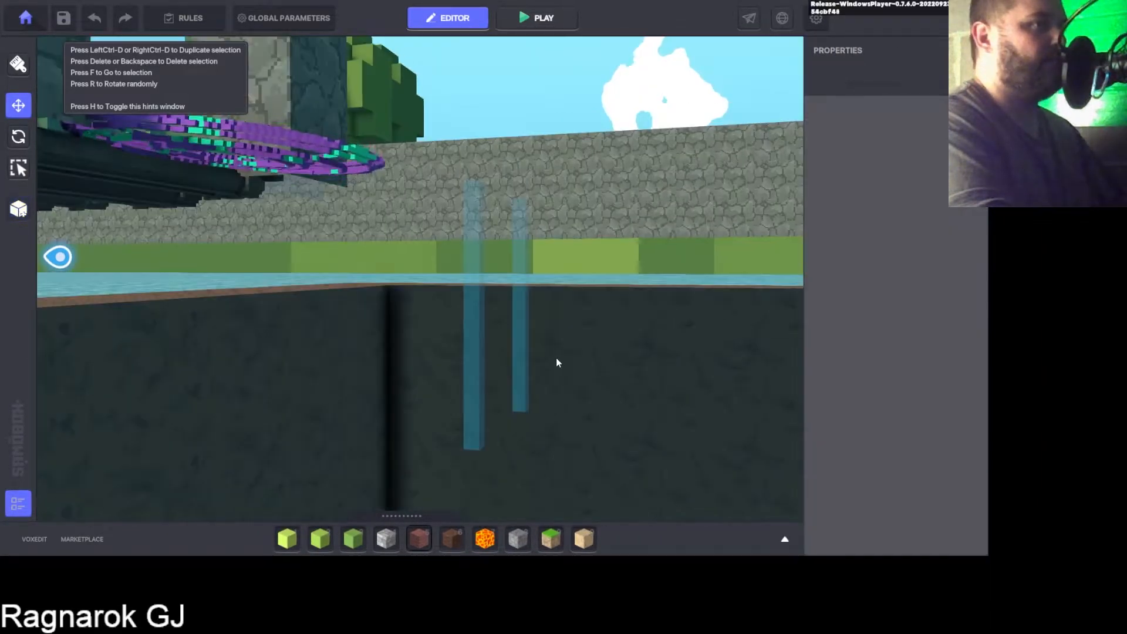
# Step: Try selecting the portal, both underground logic columns and a logic column on the bridge as one group, and check their shared components
pyautogui.click(273, 147)
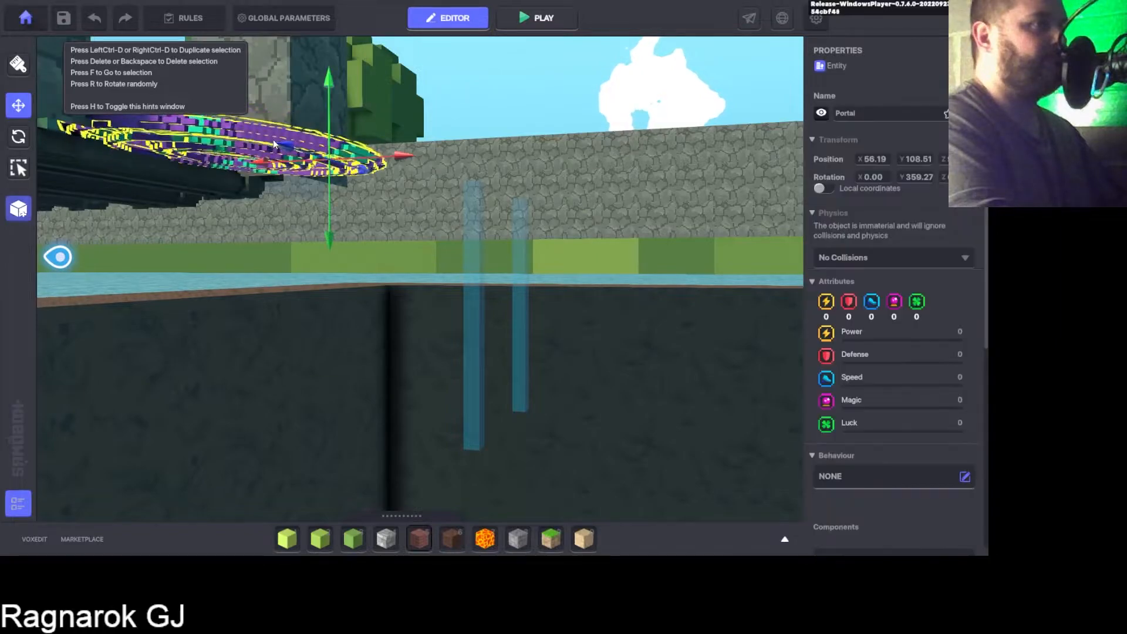
pyautogui.keyDown('shift'); pyautogui.click(483, 383); pyautogui.keyUp('shift')
pyautogui.keyDown('shift'); pyautogui.click(519, 353); pyautogui.keyUp('shift')
pyautogui.press('e')
pyautogui.press('s')
pyautogui.press('a')
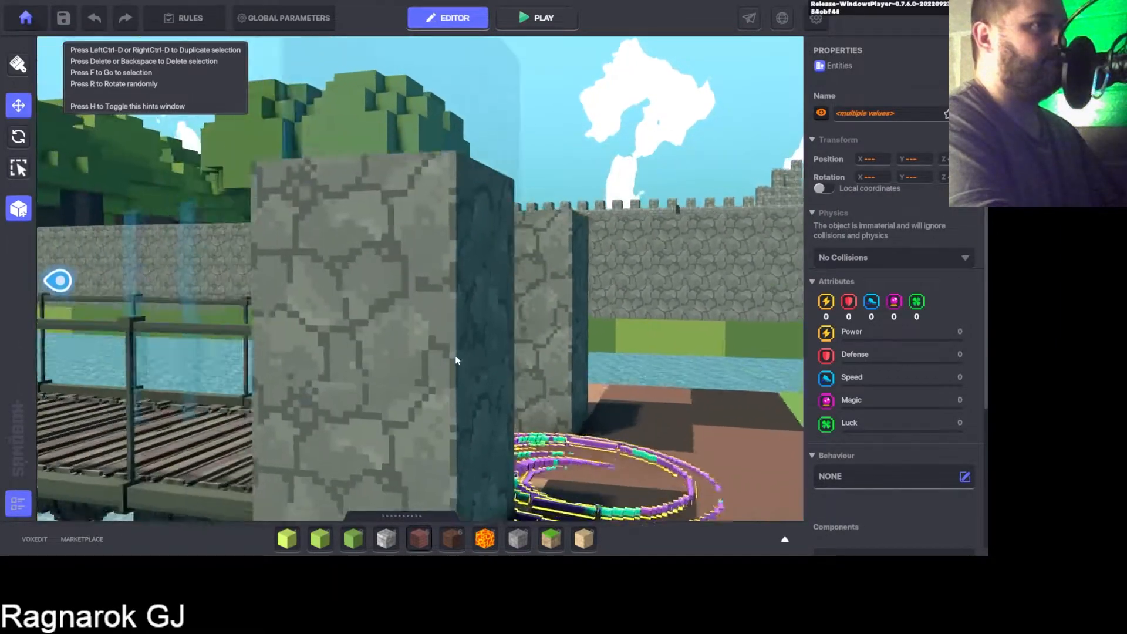
pyautogui.keyDown('shift'); pyautogui.click(377, 283); pyautogui.keyUp('shift')
pyautogui.press('s')
pyautogui.moveTo(400, 320); pyautogui.dragTo(509, 329, button='right')
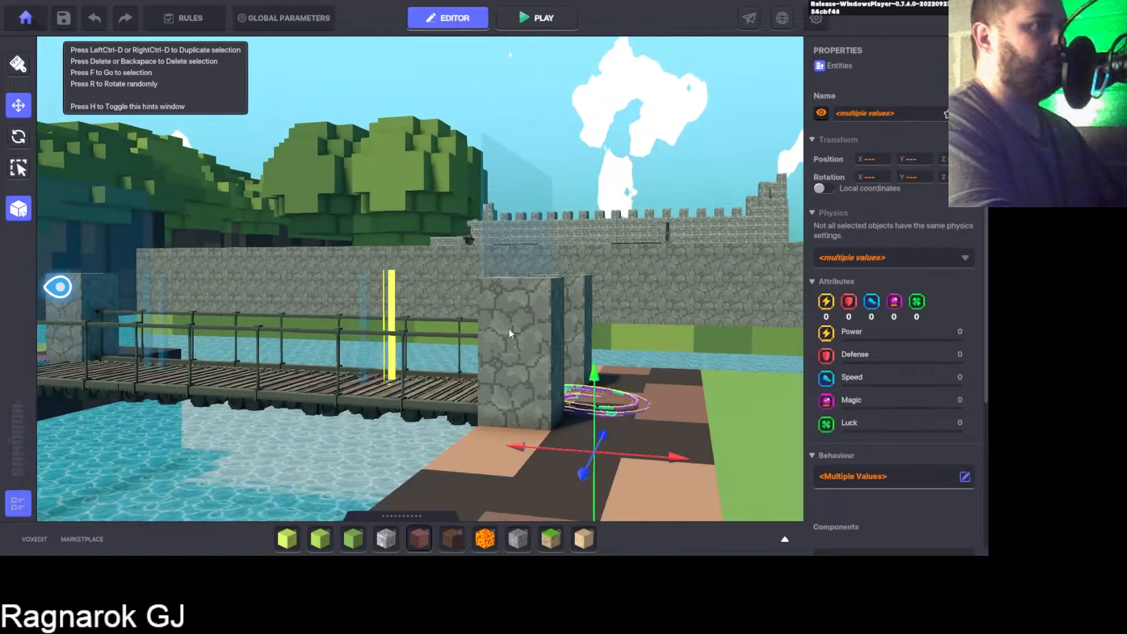
pyautogui.press('d')
pyautogui.scroll(-3, 879, 400)
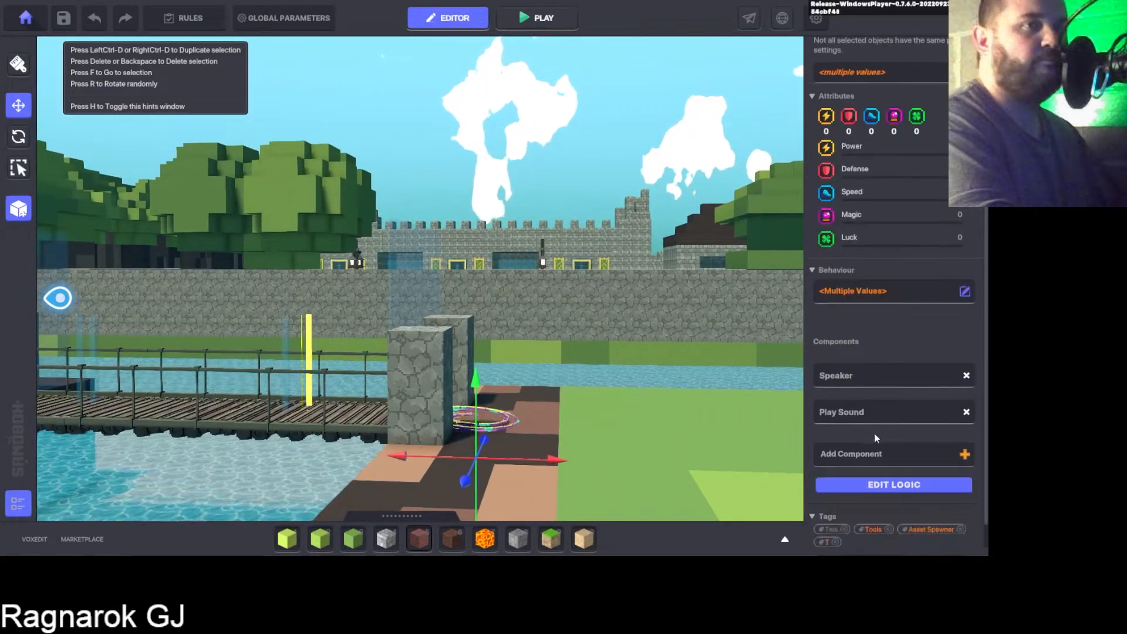
pyautogui.moveTo(498, 371); pyautogui.dragTo(477, 332, button='middle')
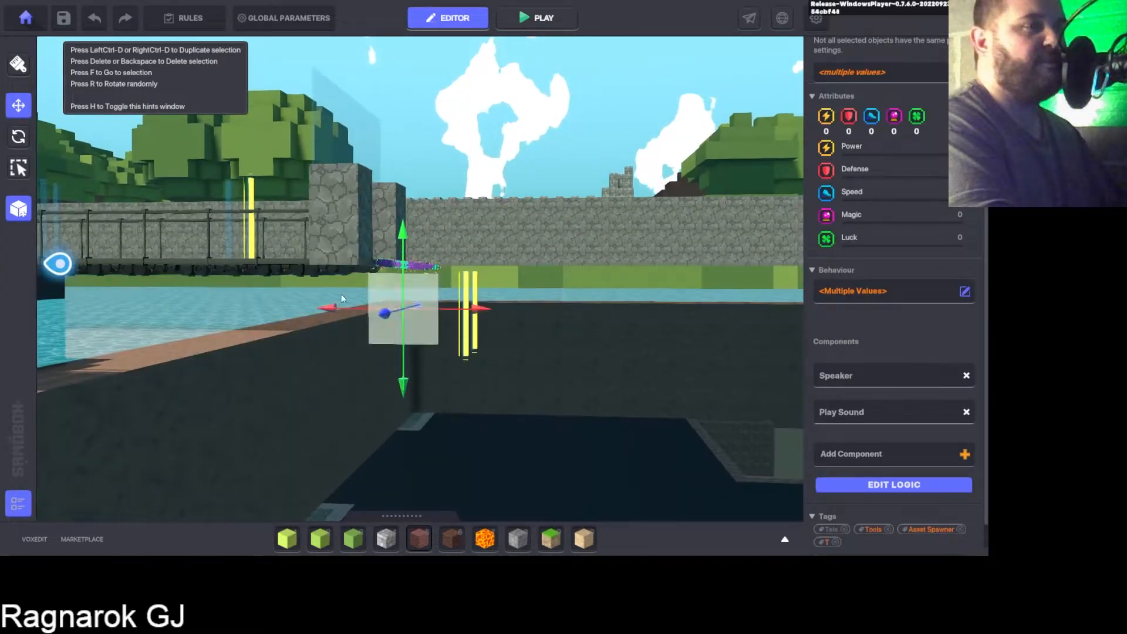
pyautogui.scroll(1, 195, 231)
# Step: Inspect the Asset Spawner settings of each of the two neighbouring logic columns on the bridge
pyautogui.click(274, 197)
pyautogui.click(276, 161)
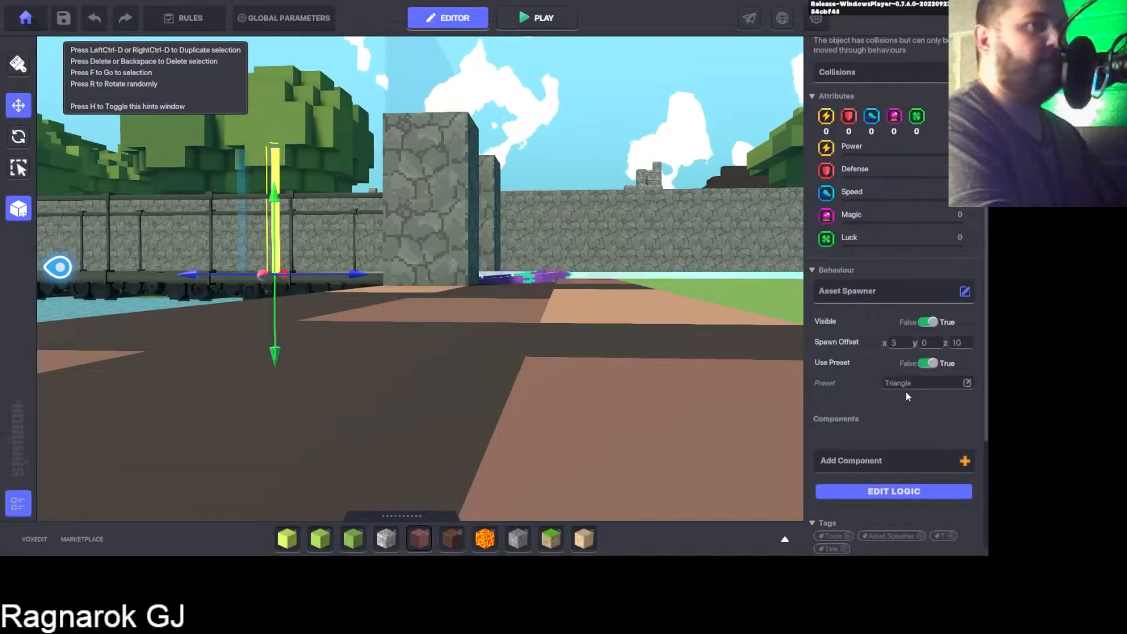
pyautogui.scroll(-1, 911, 405)
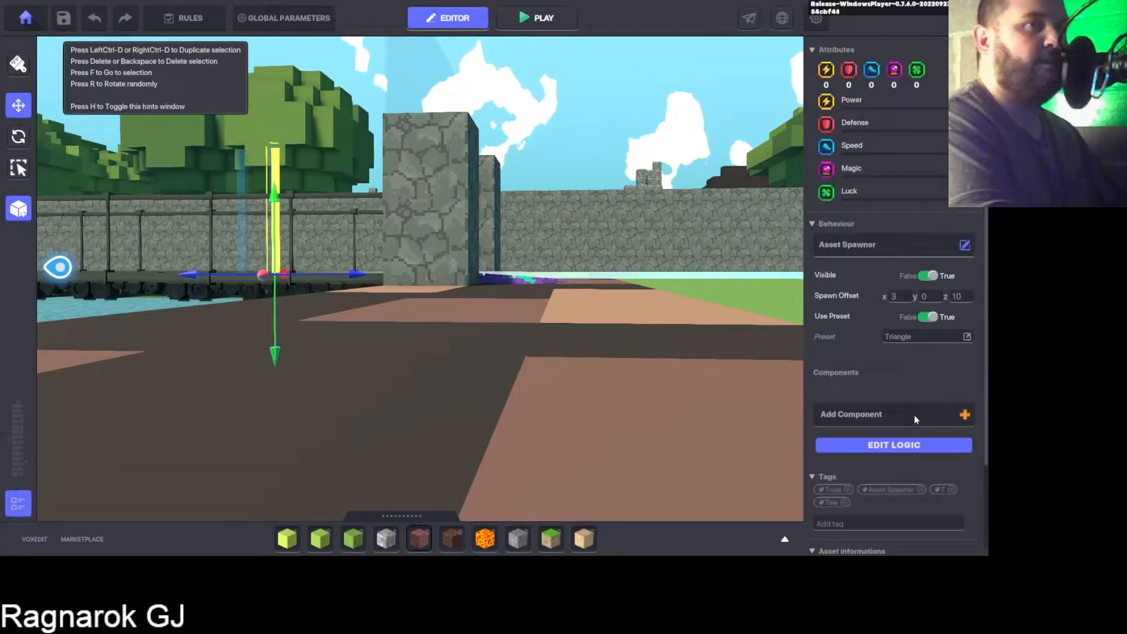
pyautogui.click(247, 169)
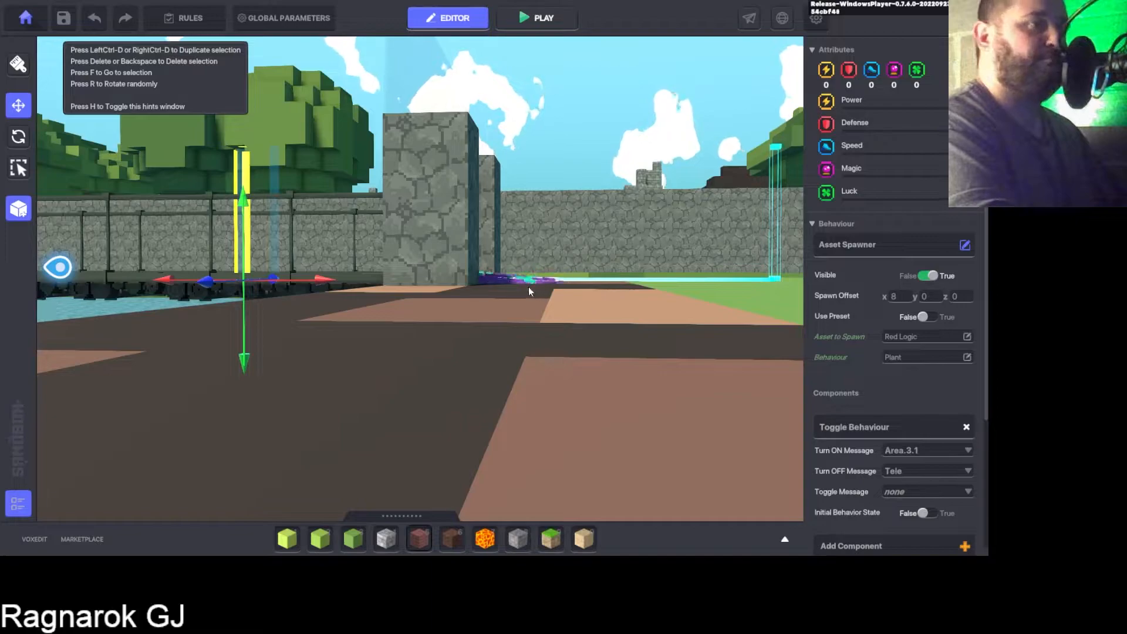
pyautogui.keyDown('shift'); pyautogui.click(552, 280); pyautogui.keyUp('shift')
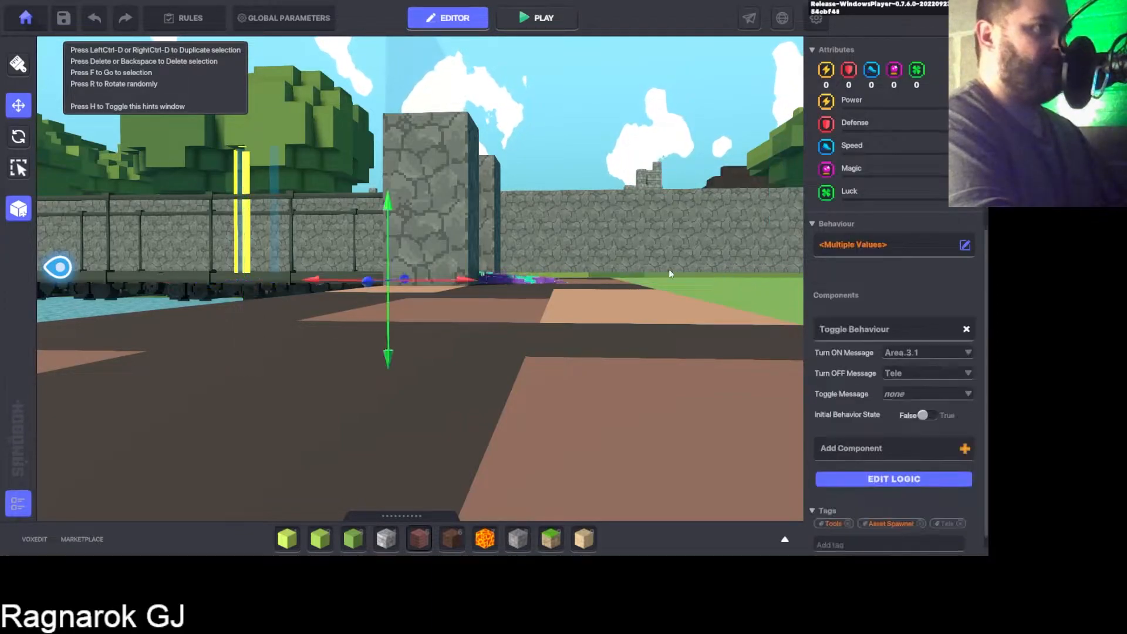
pyautogui.press('f')
pyautogui.click(559, 293)
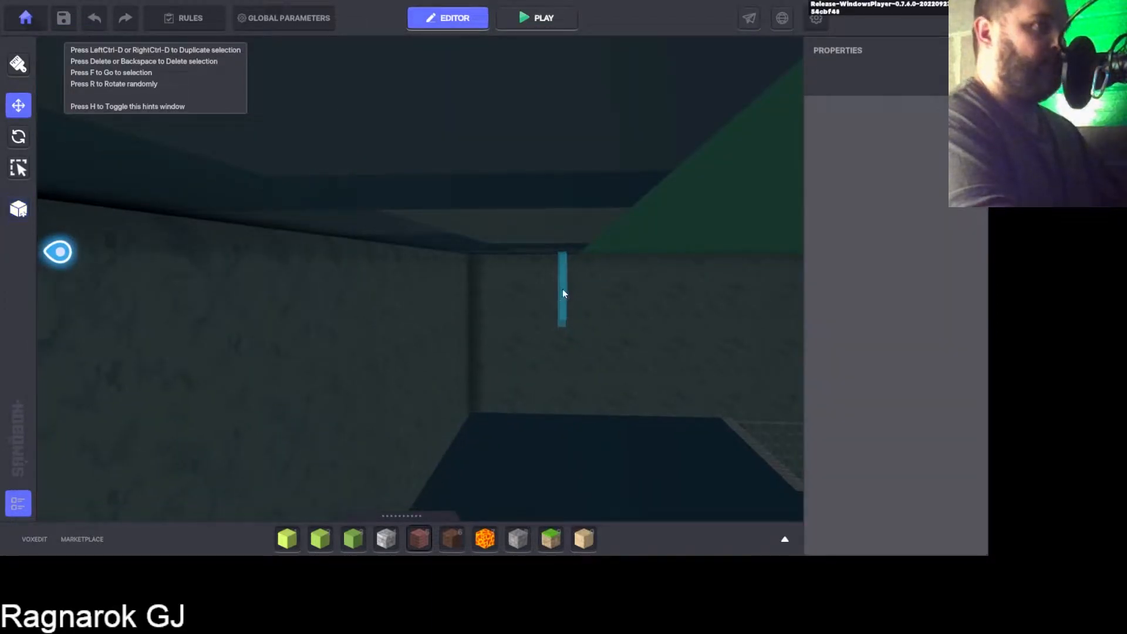
pyautogui.click(562, 290)
pyautogui.press('f')
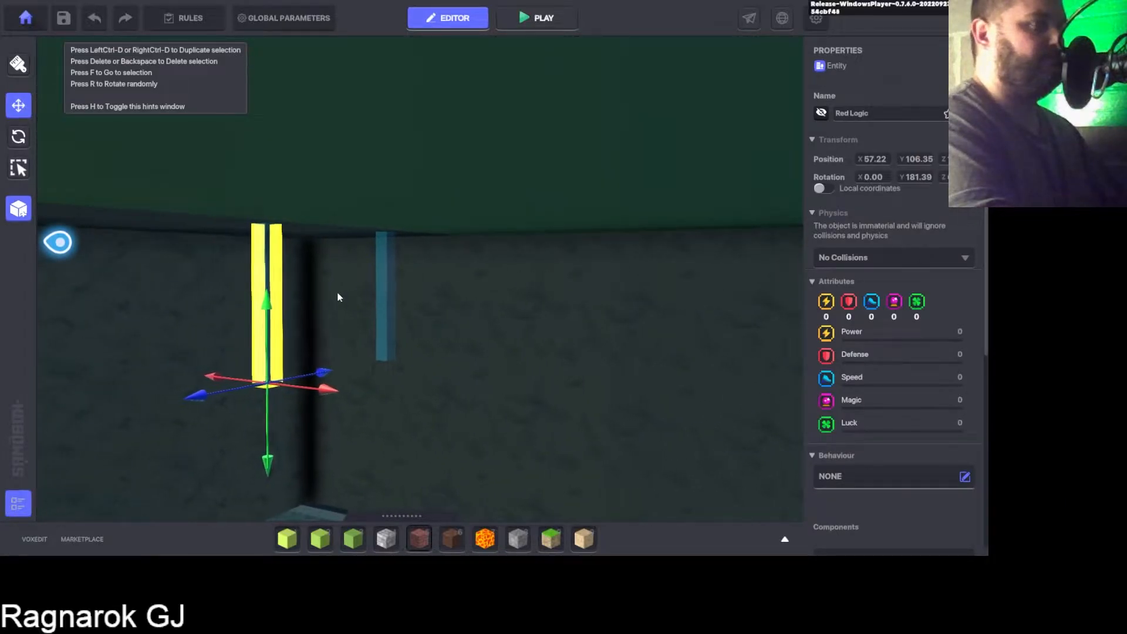
pyautogui.scroll(-5, 352, 308)
pyautogui.scroll(2, 400, 341)
# Step: Select the Red Logic asset spawner on the bridge together with the portal and the nearer underground logic column
pyautogui.click(472, 319)
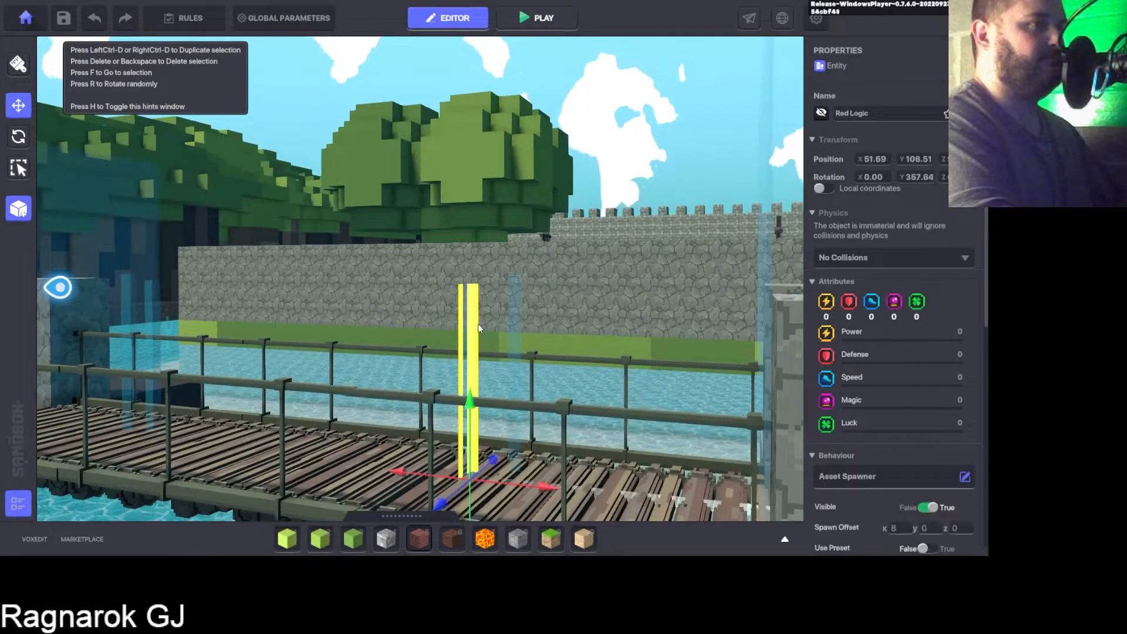
pyautogui.moveTo(584, 399); pyautogui.dragTo(510, 311, button='middle')
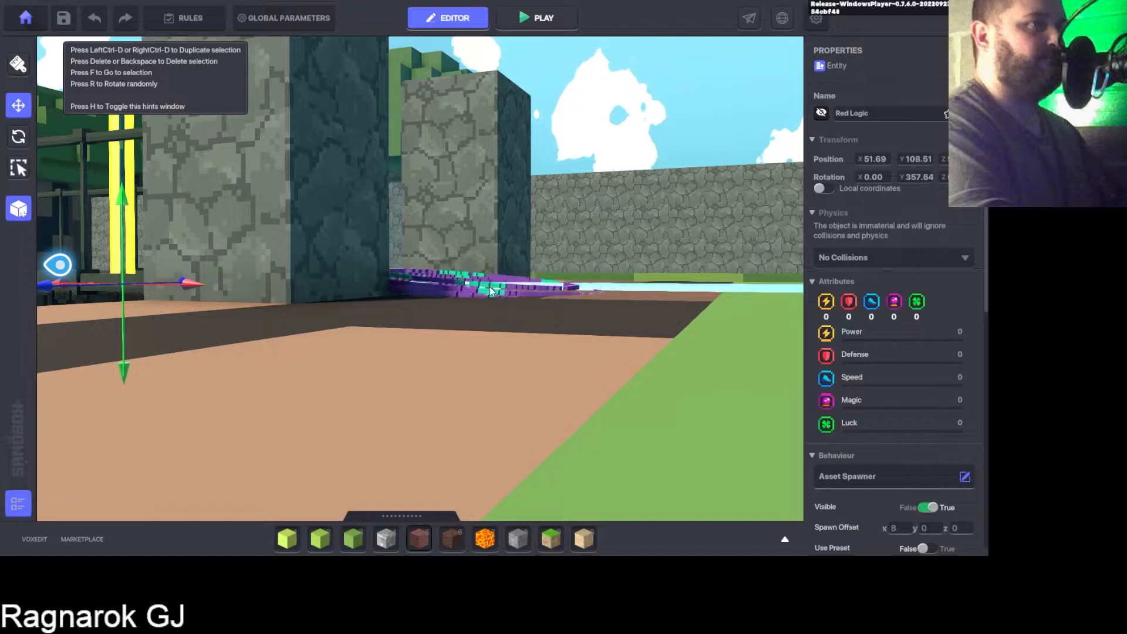
pyautogui.keyDown('shift'); pyautogui.click(492, 291); pyautogui.keyUp('shift')
pyautogui.press('f')
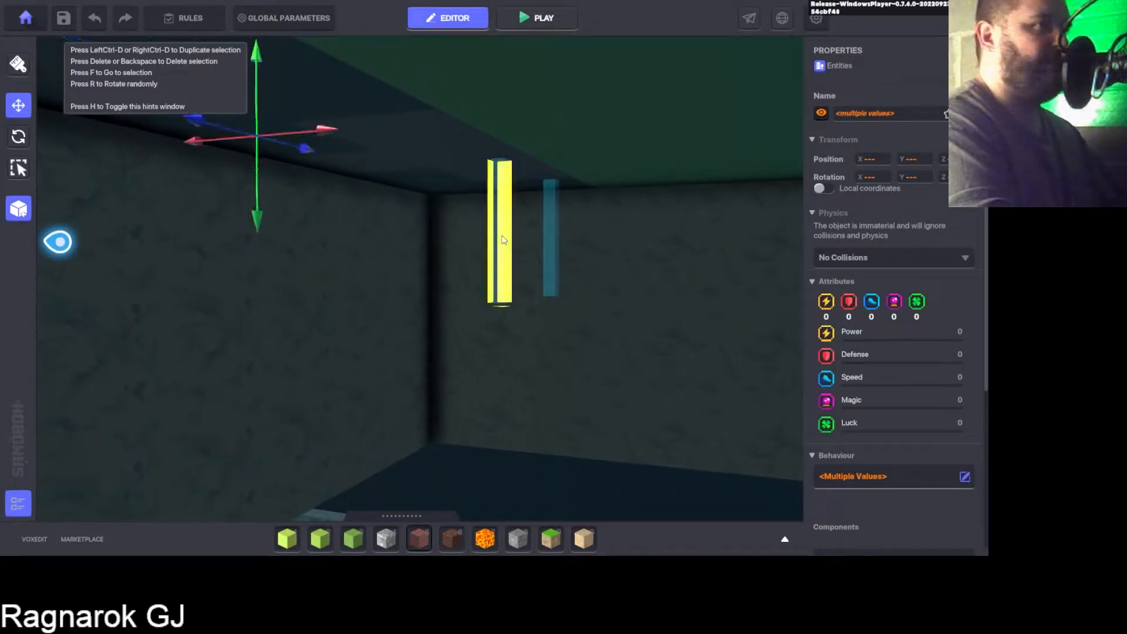
pyautogui.scroll(-5, 445, 317)
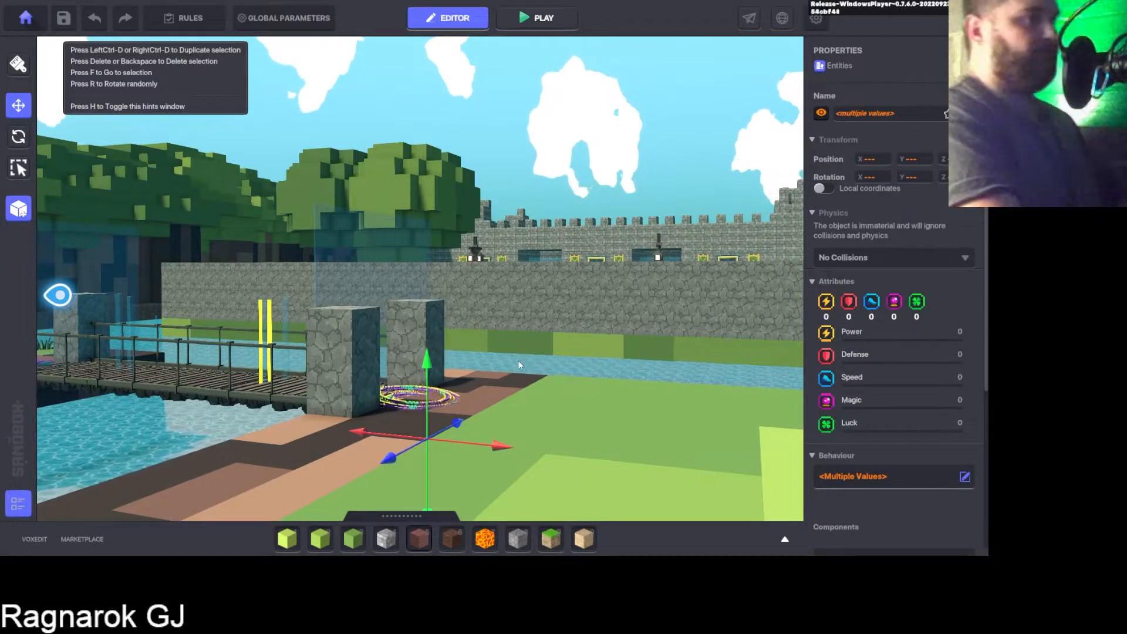
pyautogui.moveTo(464, 384); pyautogui.dragTo(491, 414, button='right')
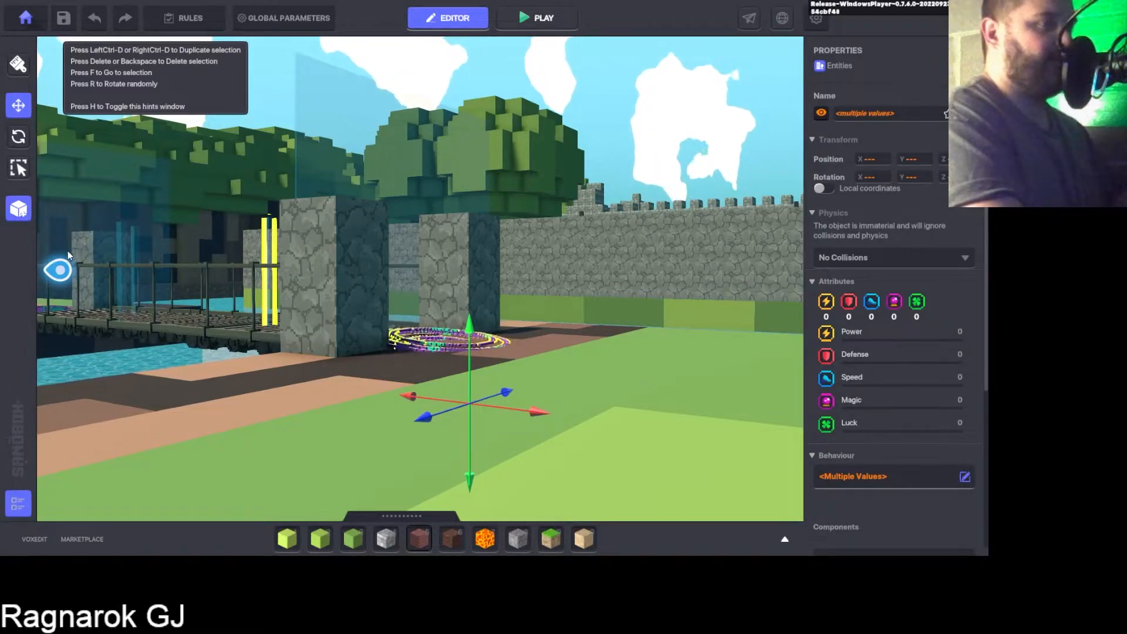
# Step: Create a new preset named Portal.Build from the selected entities
pyautogui.click(20, 210)
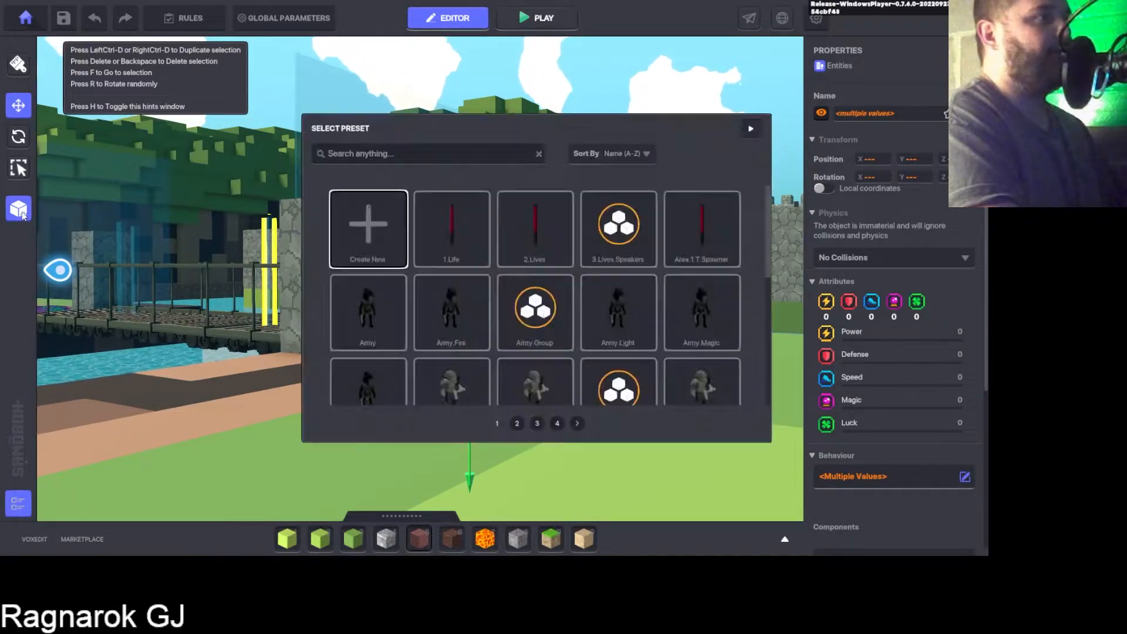
pyautogui.click(369, 228)
pyautogui.click(485, 292)
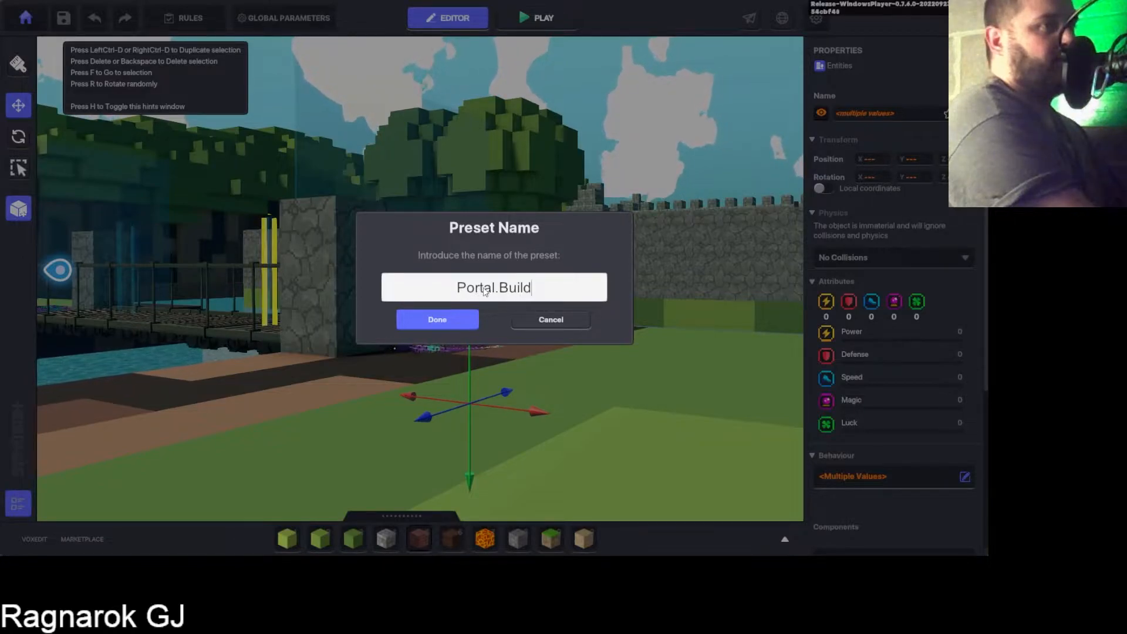
pyautogui.click(411, 316)
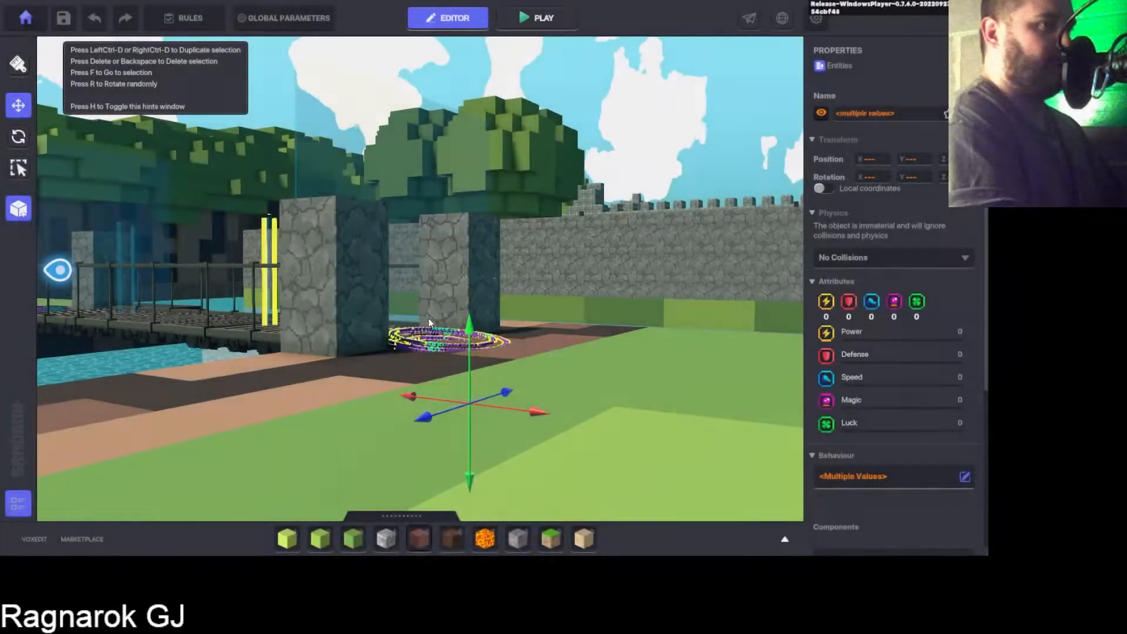
# Step: Clear the selection and reselect the bridge's Red Logic spawner, the portal and the nearer underground logic column
pyautogui.click(606, 378)
pyautogui.press('d')
pyautogui.press('e')
pyautogui.moveTo(593, 376)
pyautogui.mouseDown(button='right')
pyautogui.moveTo(537, 387)
pyautogui.moveTo(596, 390)
pyautogui.mouseUp(button='right')
pyautogui.press('a')
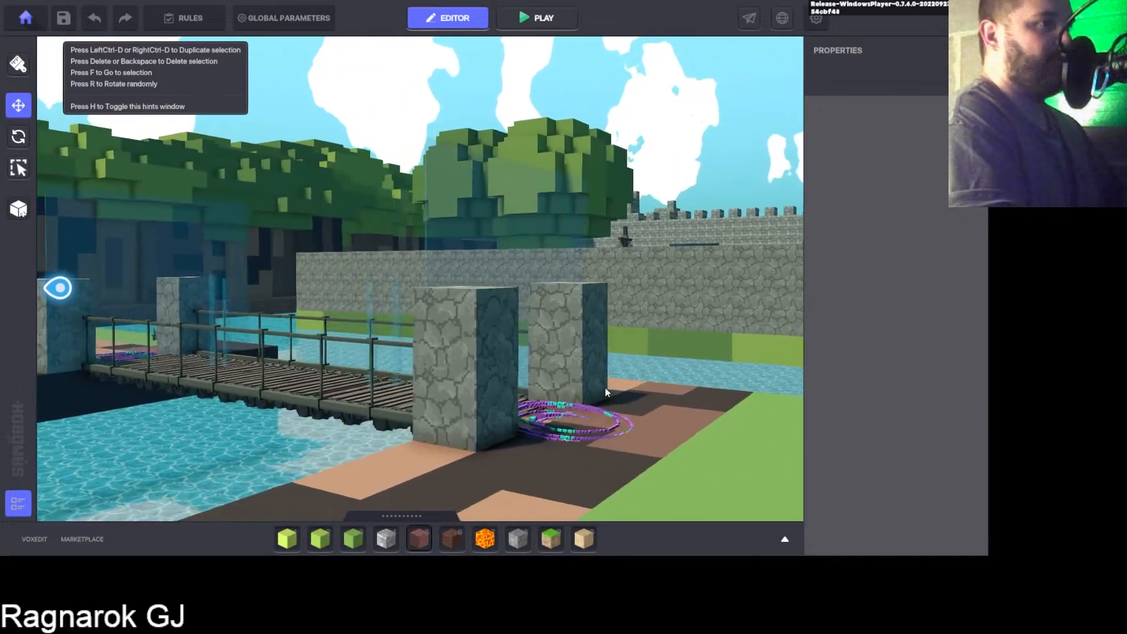
pyautogui.scroll(1, 366, 294)
pyautogui.click(366, 295)
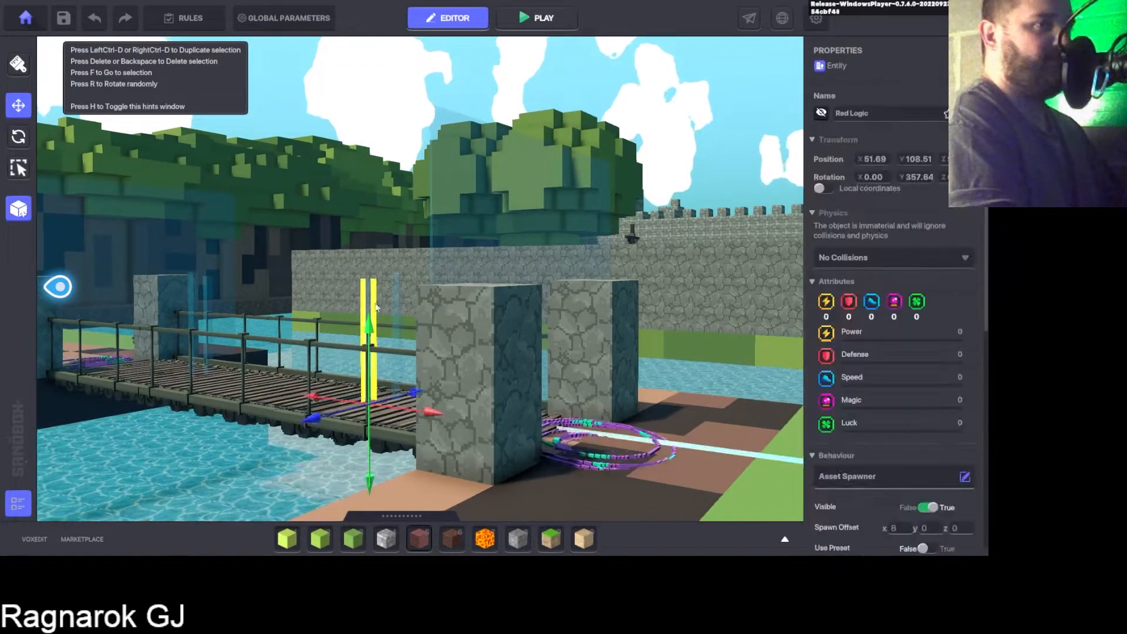
pyautogui.press('d')
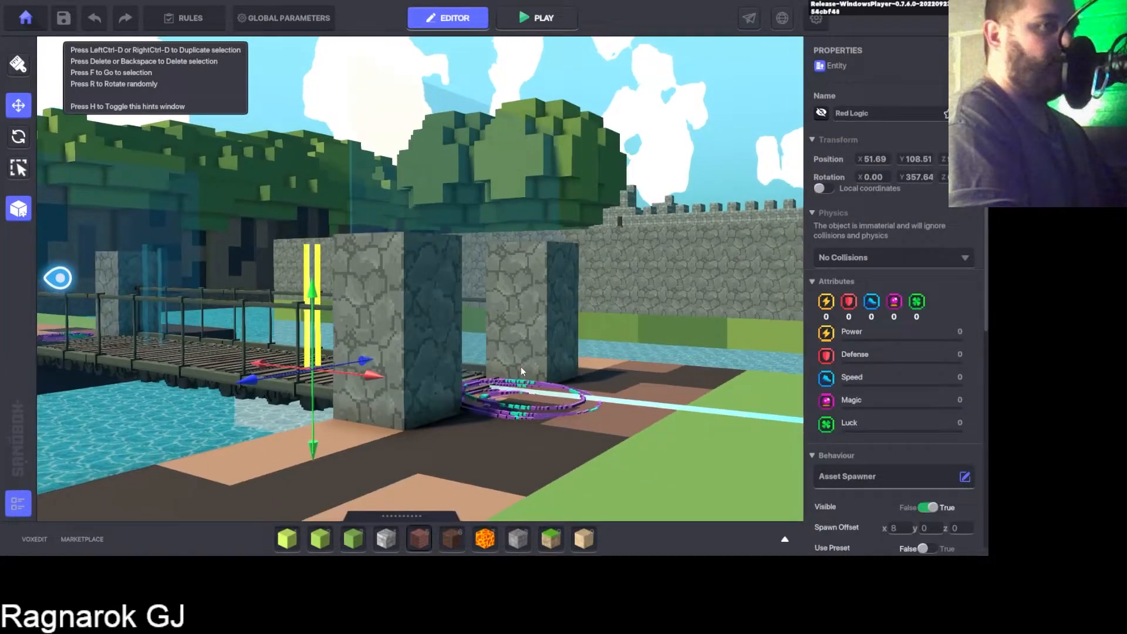
pyautogui.keyDown('shift'); pyautogui.click(533, 409); pyautogui.keyUp('shift')
pyautogui.press('d')
pyautogui.press('q')
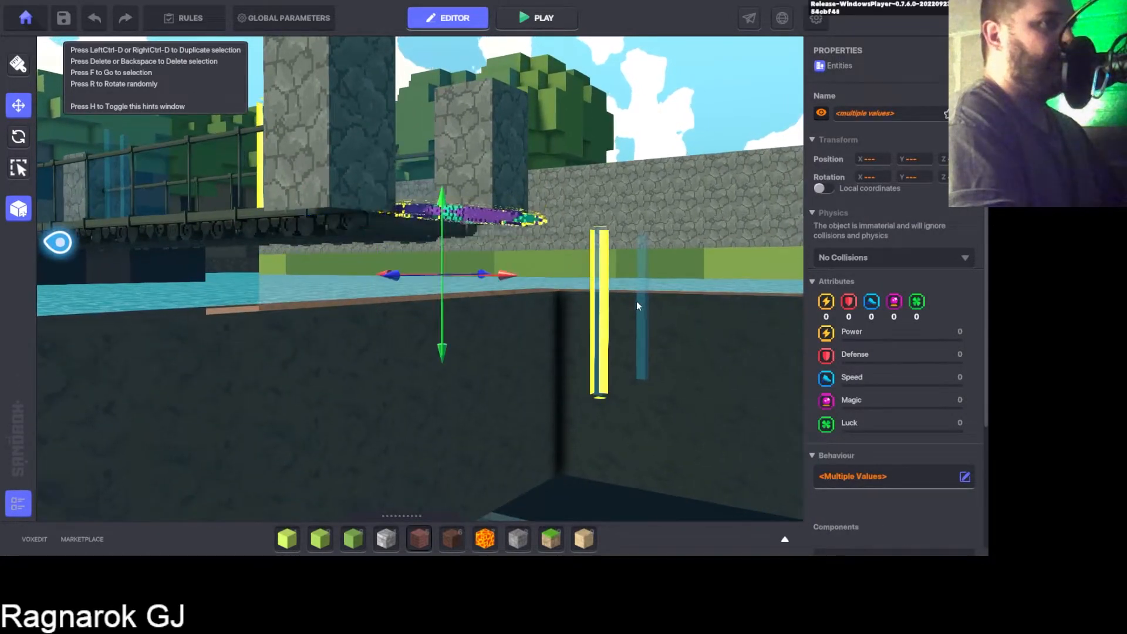
pyautogui.press('e')
pyautogui.press('e')
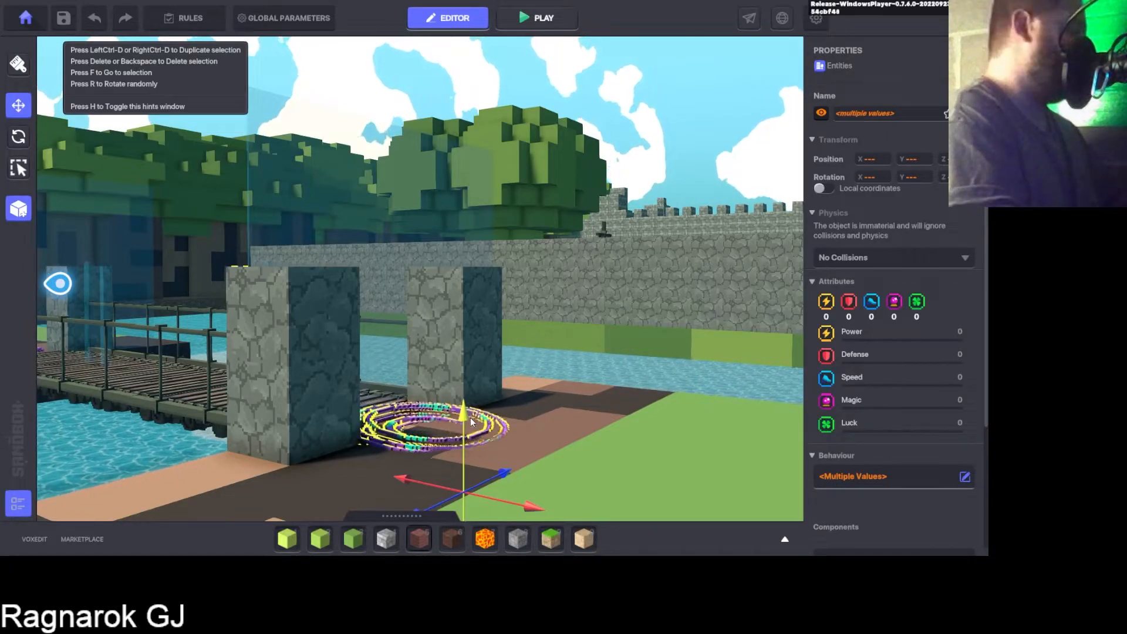
# Step: Duplicate the selected group beside the original portal, look the copy over and delete it
pyautogui.hotkey('ctrl', 'd')
pyautogui.press('d')
pyautogui.moveTo(528, 422); pyautogui.dragTo(451, 439, button='right')
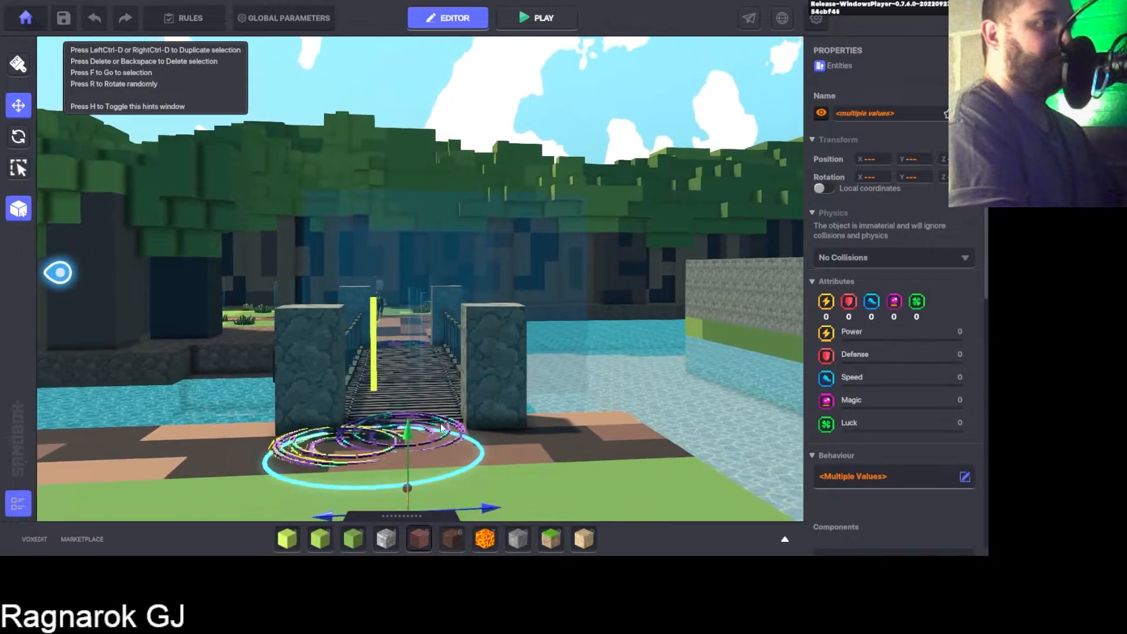
pyautogui.scroll(1, 451, 439)
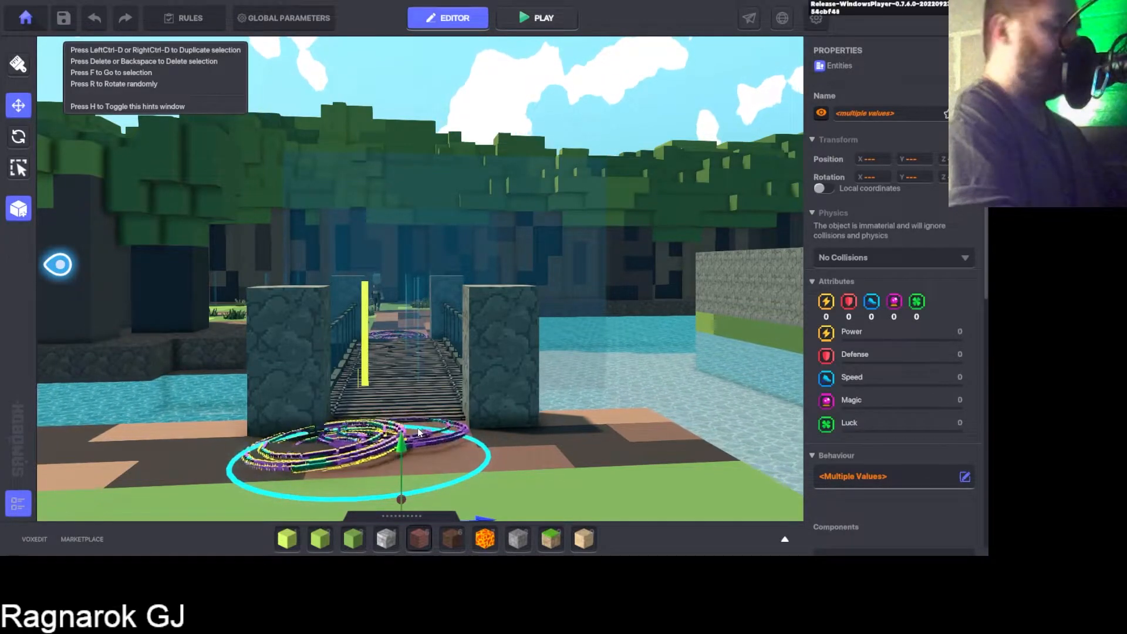
pyautogui.press('Delete')
# Step: Select the bridge spawner, the portal and both underground logic columns, try duplicating them as a group, and discard the copy
pyautogui.scroll(4, 388, 425)
pyautogui.moveTo(386, 423); pyautogui.dragTo(388, 361, button='right')
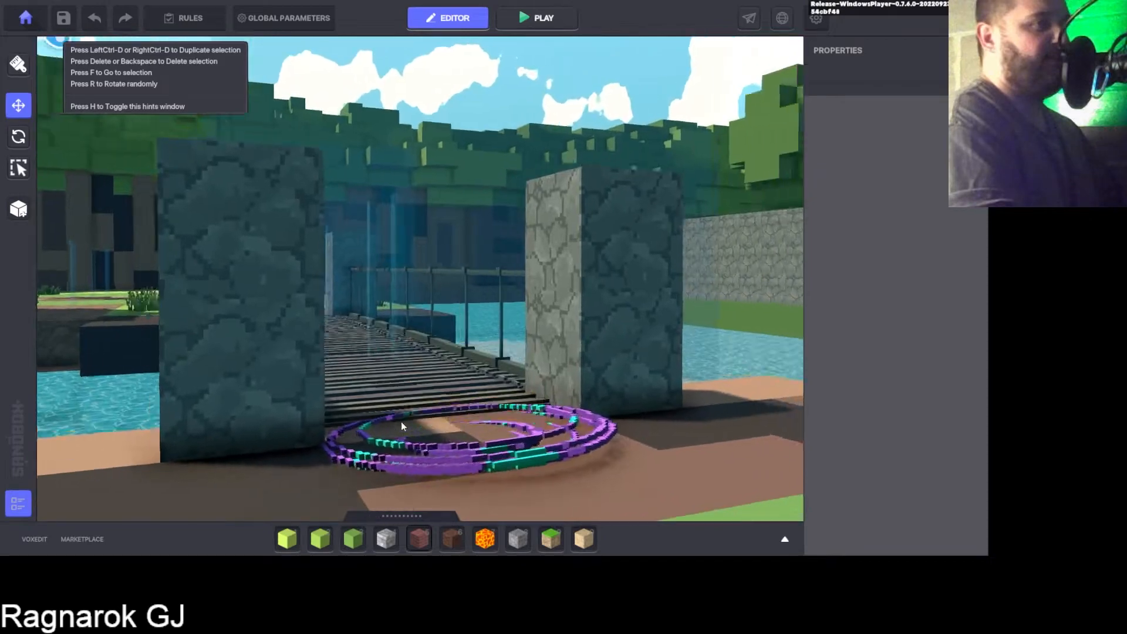
pyautogui.click(315, 323)
pyautogui.keyDown('shift'); pyautogui.click(425, 389); pyautogui.keyUp('shift')
pyautogui.press('f')
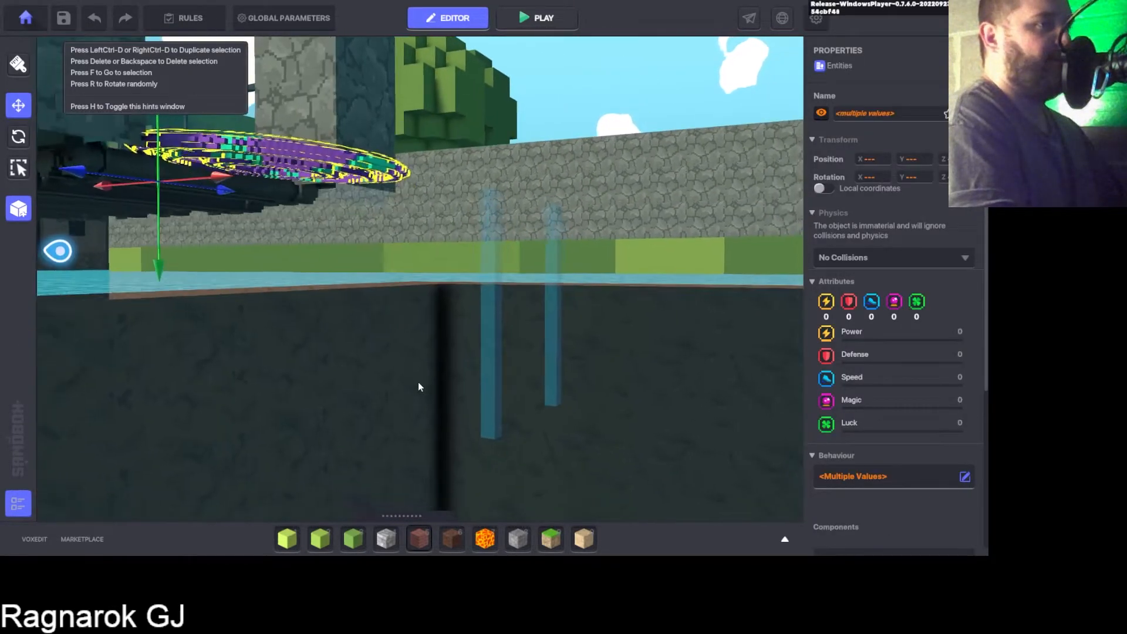
pyautogui.keyDown('shift'); pyautogui.click(486, 326); pyautogui.keyUp('shift')
pyautogui.keyDown('shift'); pyautogui.click(549, 313); pyautogui.keyUp('shift')
pyautogui.press('f')
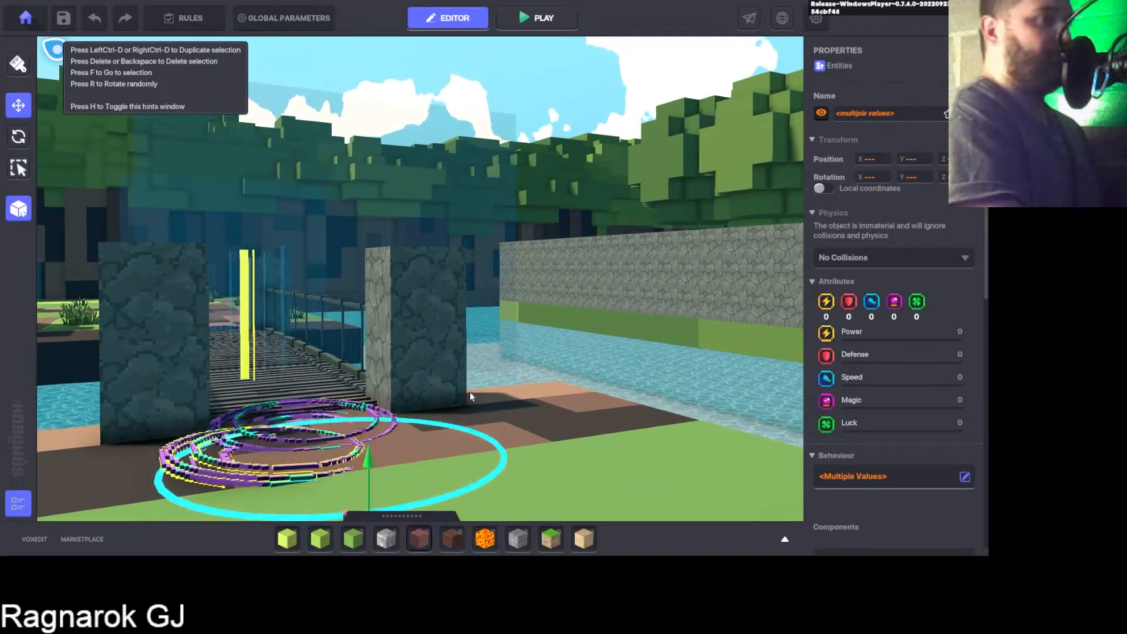
pyautogui.press('d')
pyautogui.moveTo(424, 411); pyautogui.dragTo(421, 417, button='right')
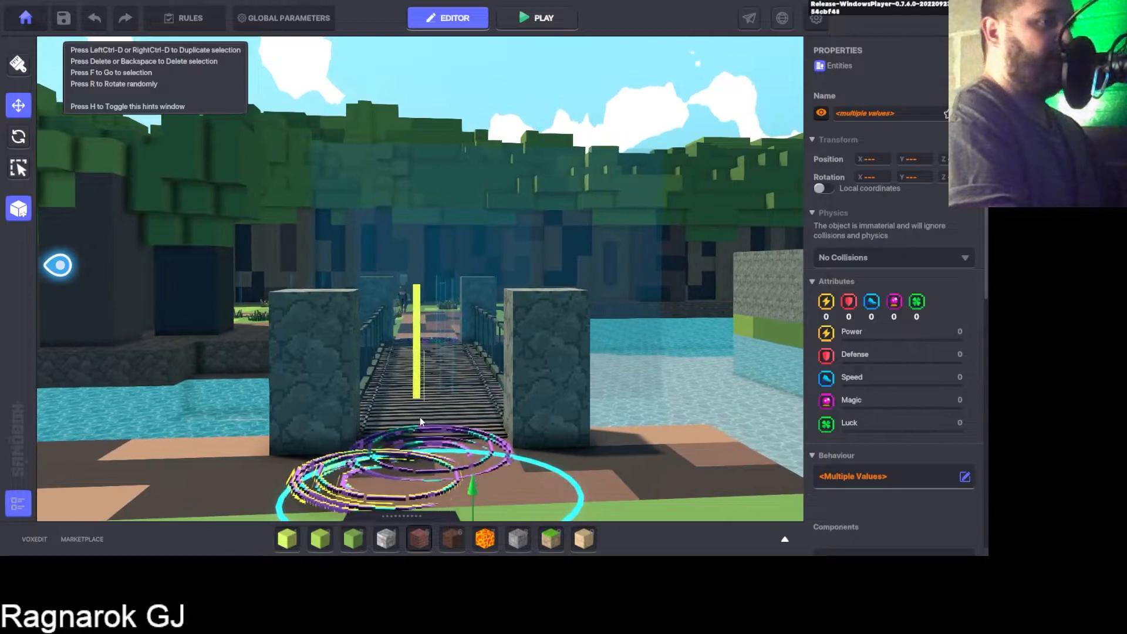
pyautogui.click(423, 416)
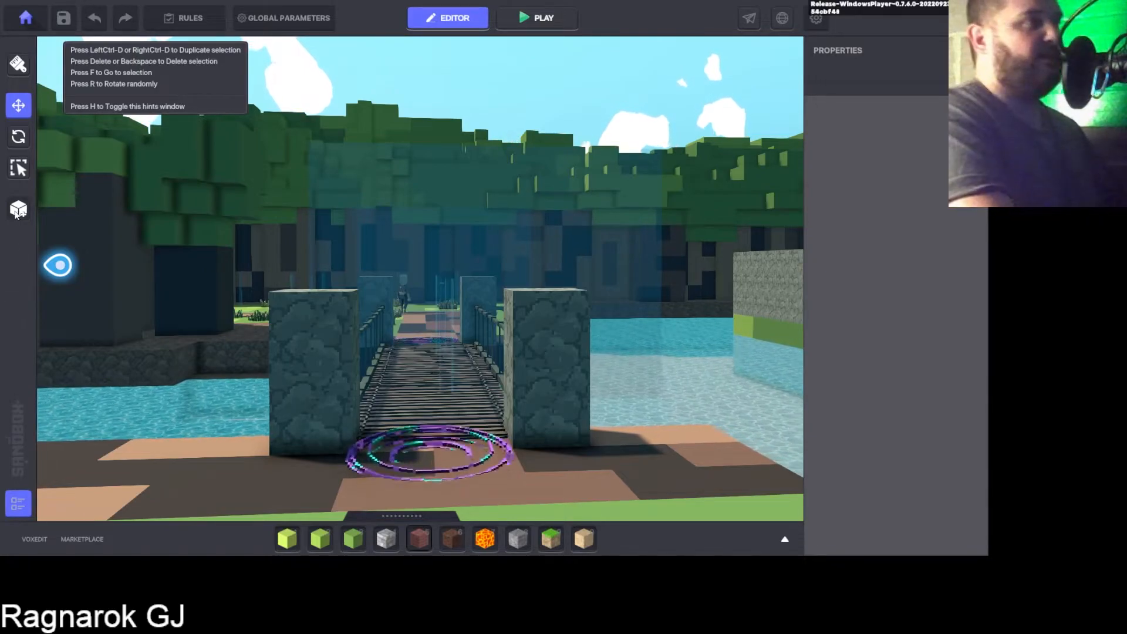
# Step: Search the asset library for "build", clear the search and list only the presets
pyautogui.click(396, 515)
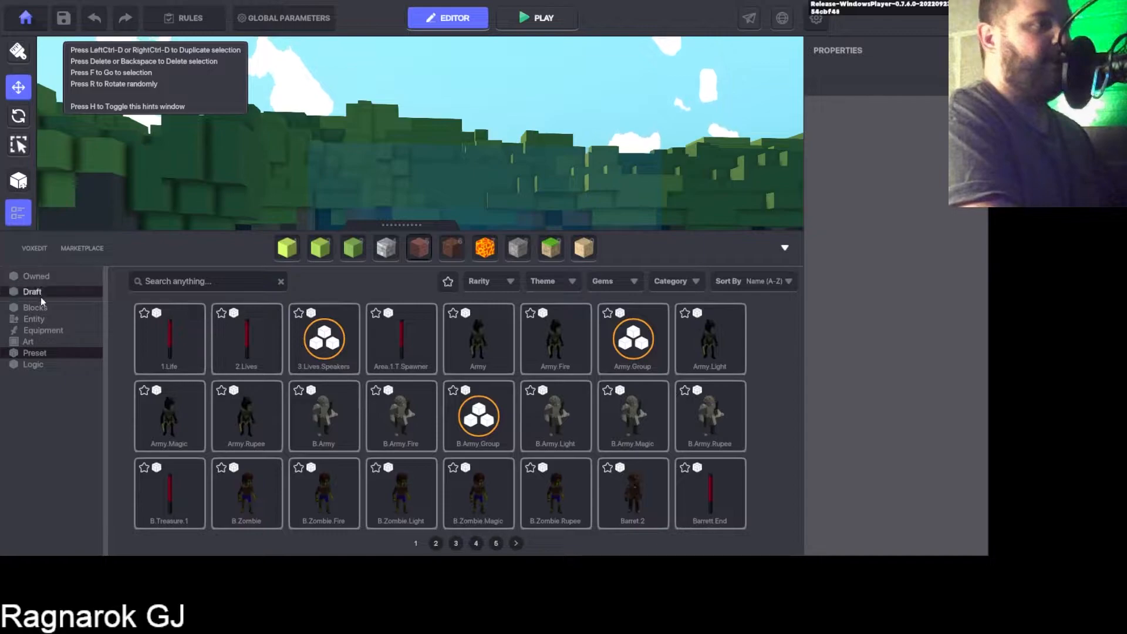
pyautogui.click(36, 353)
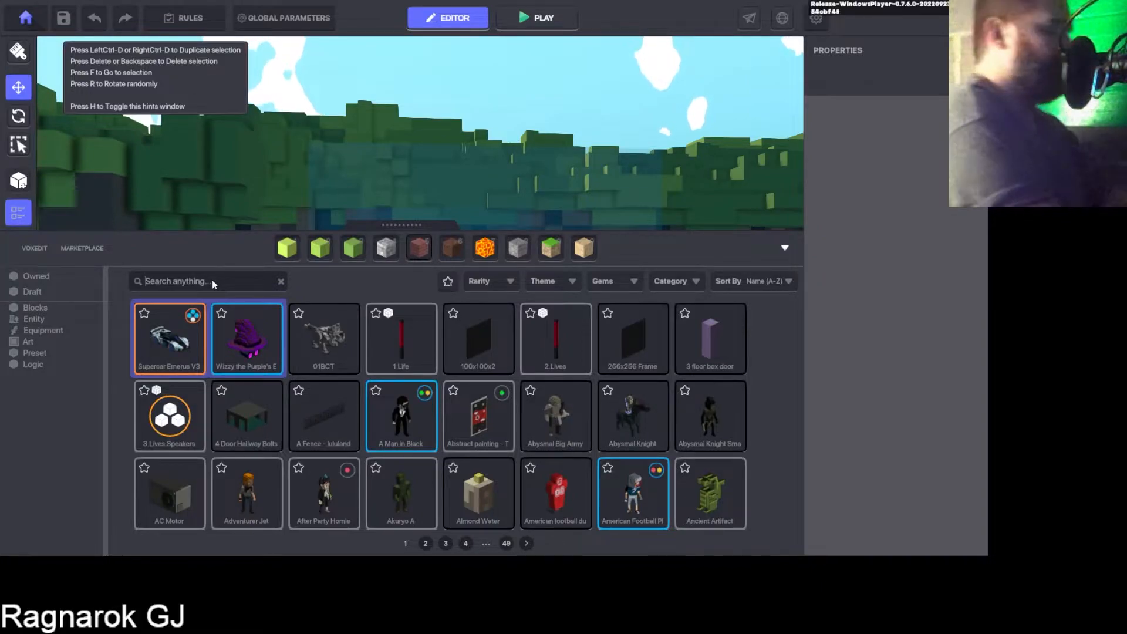
pyautogui.write('build')
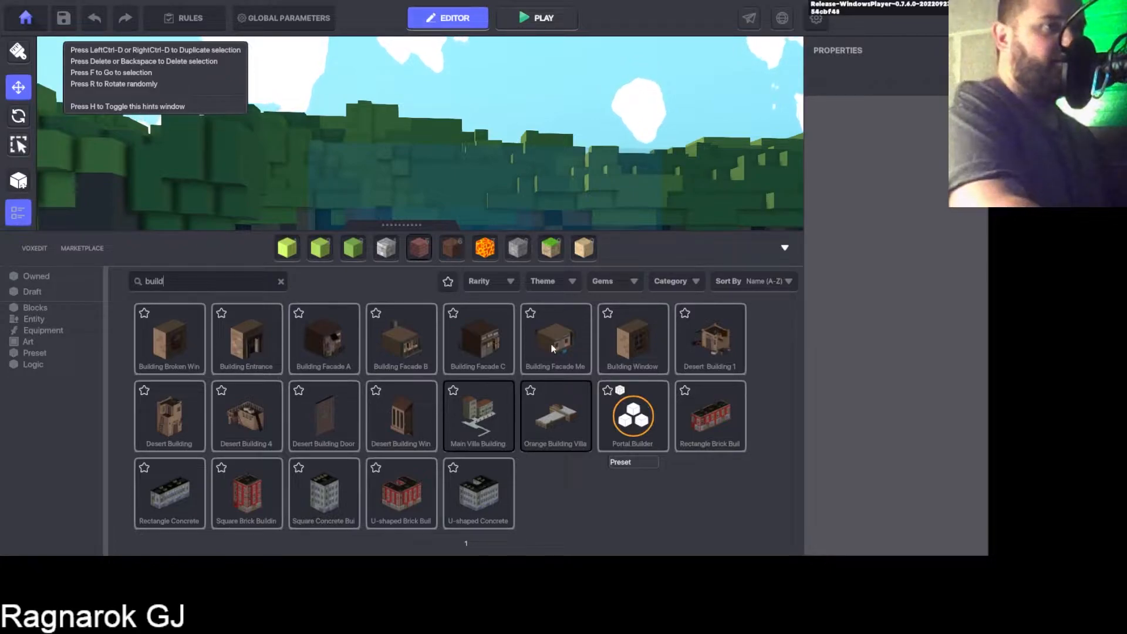
pyautogui.click(281, 282)
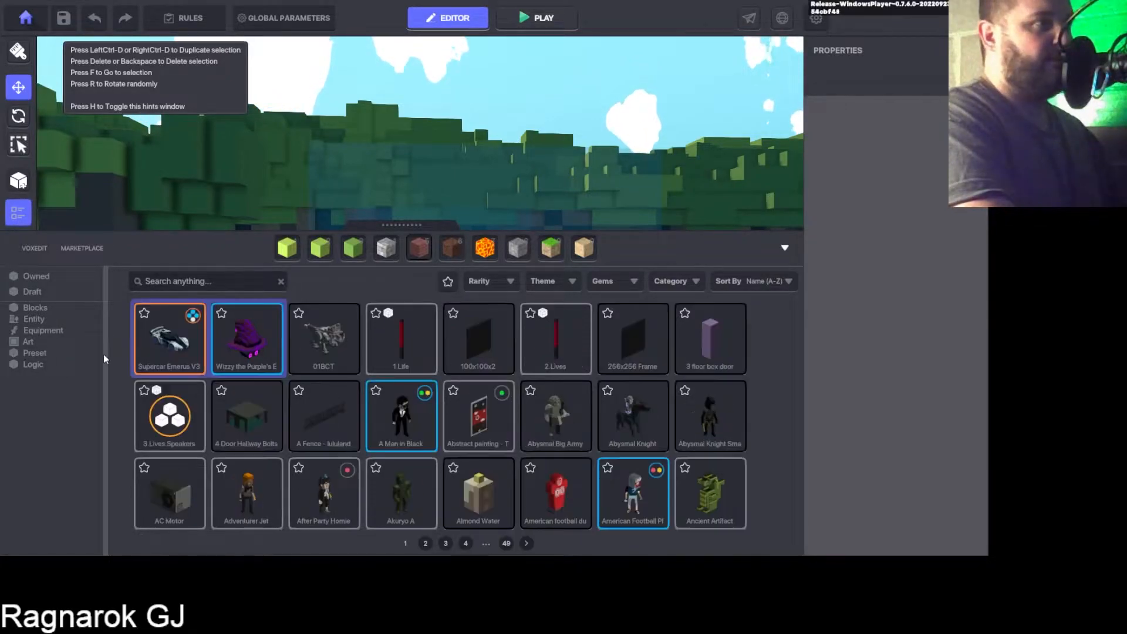
pyautogui.click(36, 353)
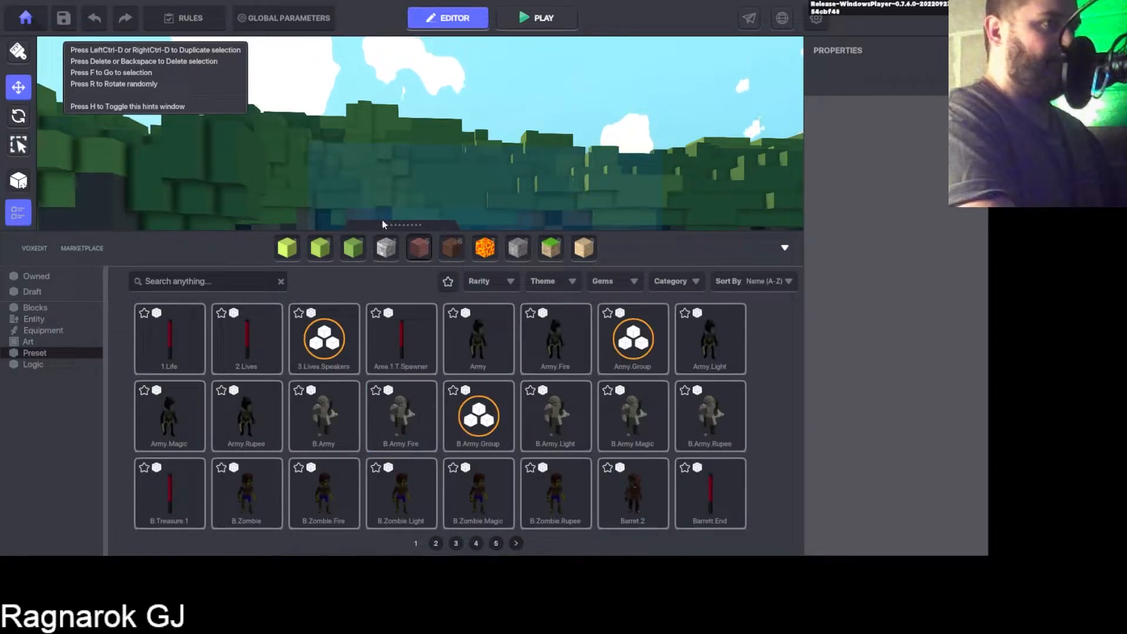
pyautogui.moveTo(397, 225); pyautogui.dragTo(385, 529)
# Step: Search the presets for "por" and place the Portal.Builder preset on the flat brown rooftop
pyautogui.press('w')
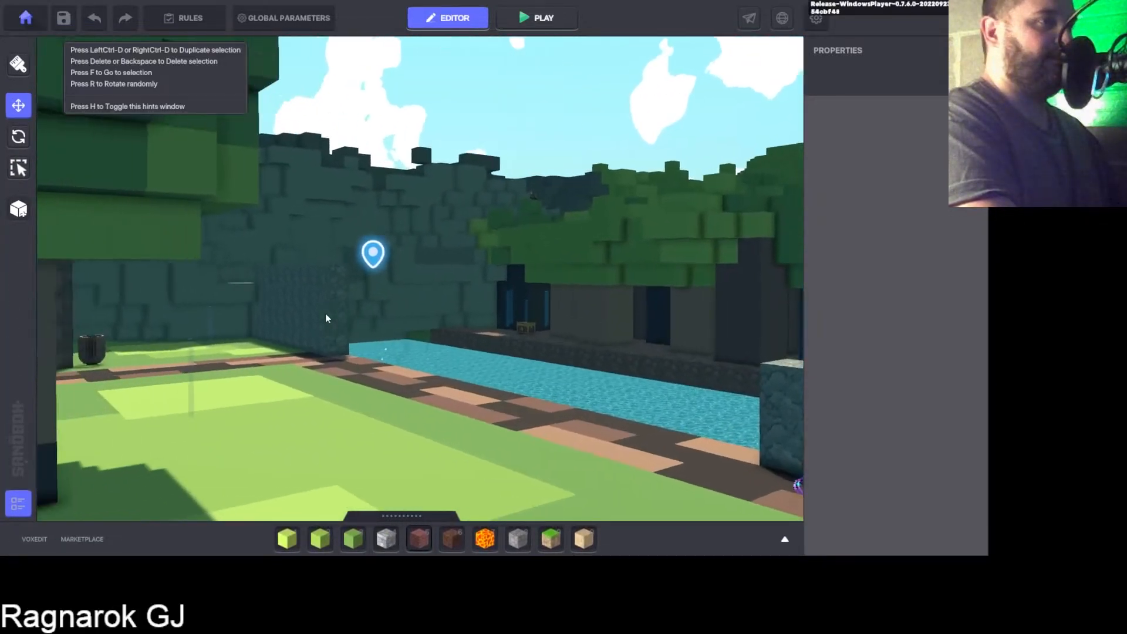
pyautogui.press('s')
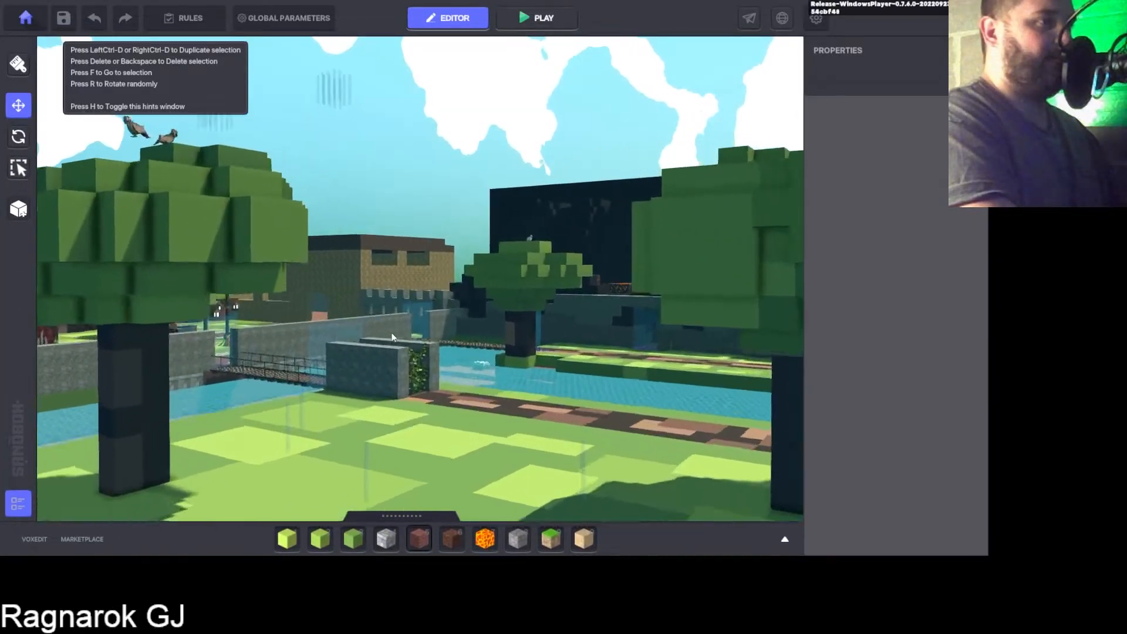
pyautogui.press('w')
pyautogui.moveTo(393, 336); pyautogui.dragTo(477, 321, button='right')
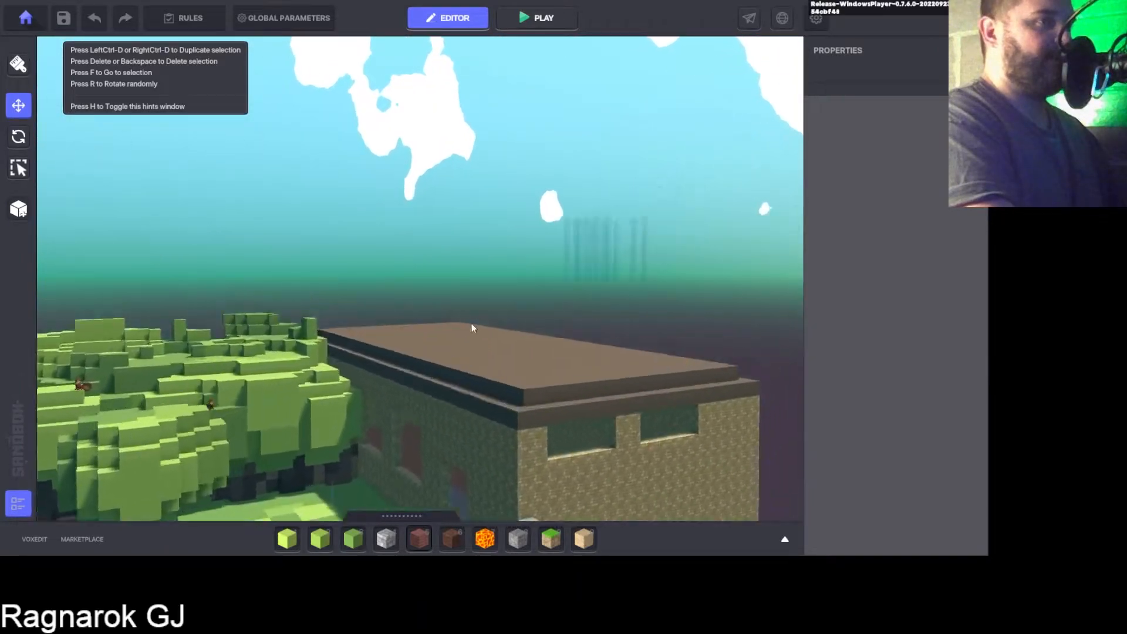
pyautogui.press('w')
pyautogui.press('d')
pyautogui.press('q')
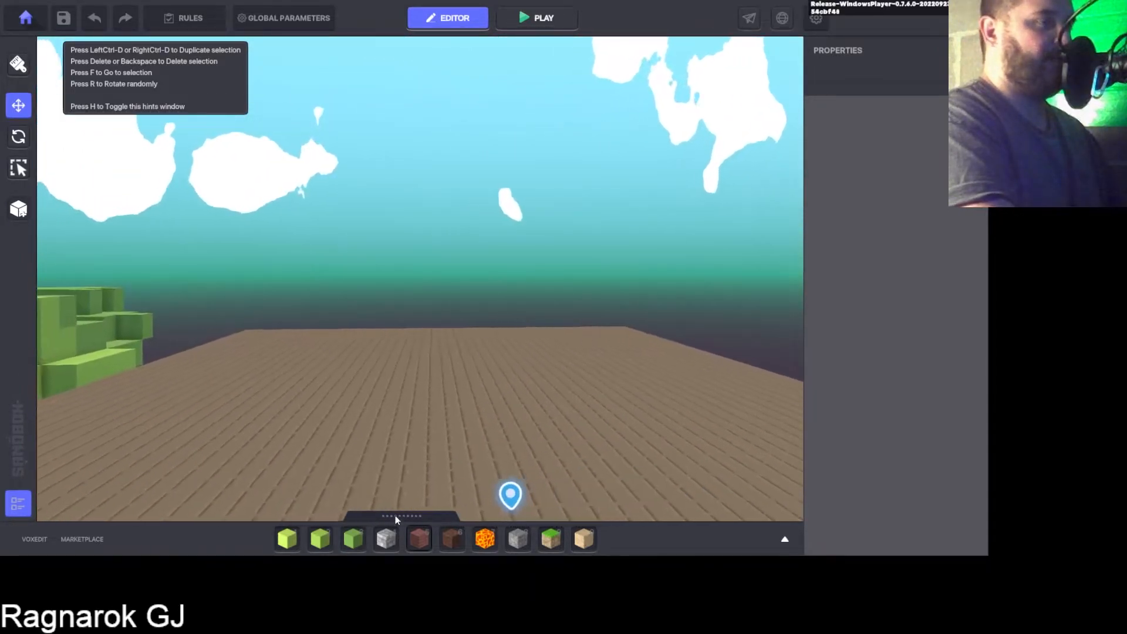
pyautogui.moveTo(410, 520); pyautogui.dragTo(401, 298)
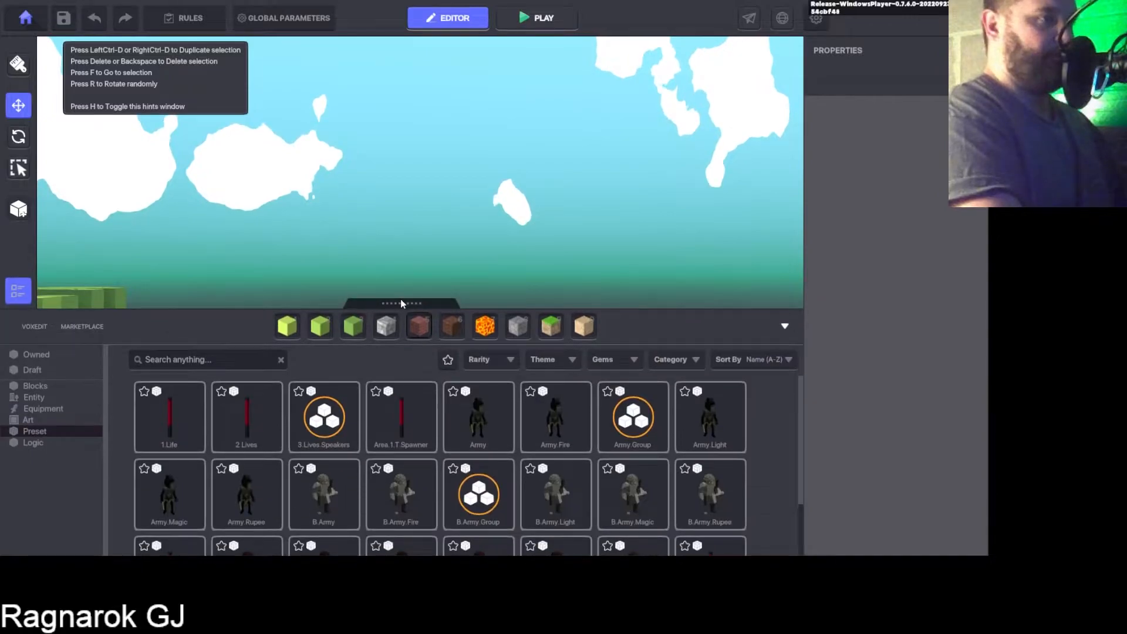
pyautogui.click(221, 353)
pyautogui.write('por')
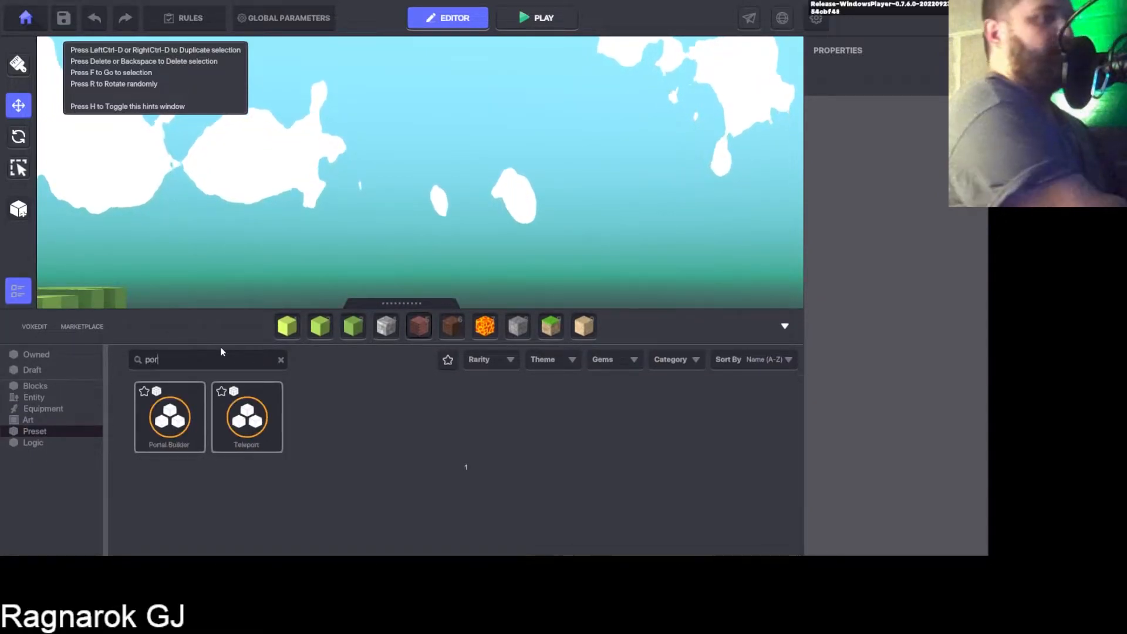
pyautogui.click(179, 416)
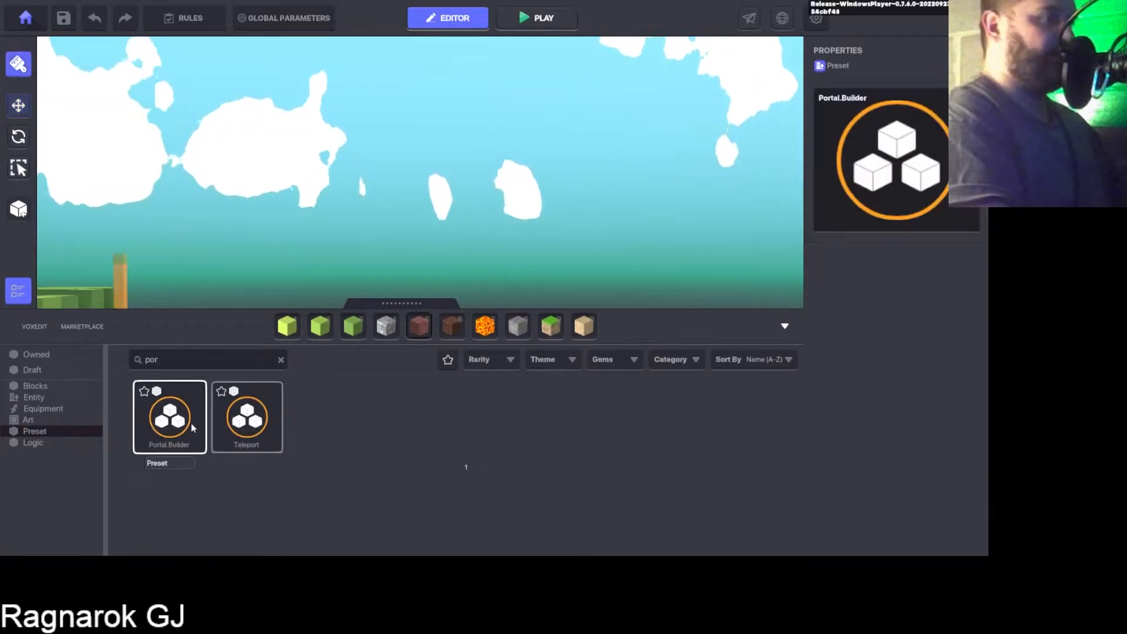
pyautogui.click(396, 305)
pyautogui.click(426, 400)
pyautogui.click(10, 104)
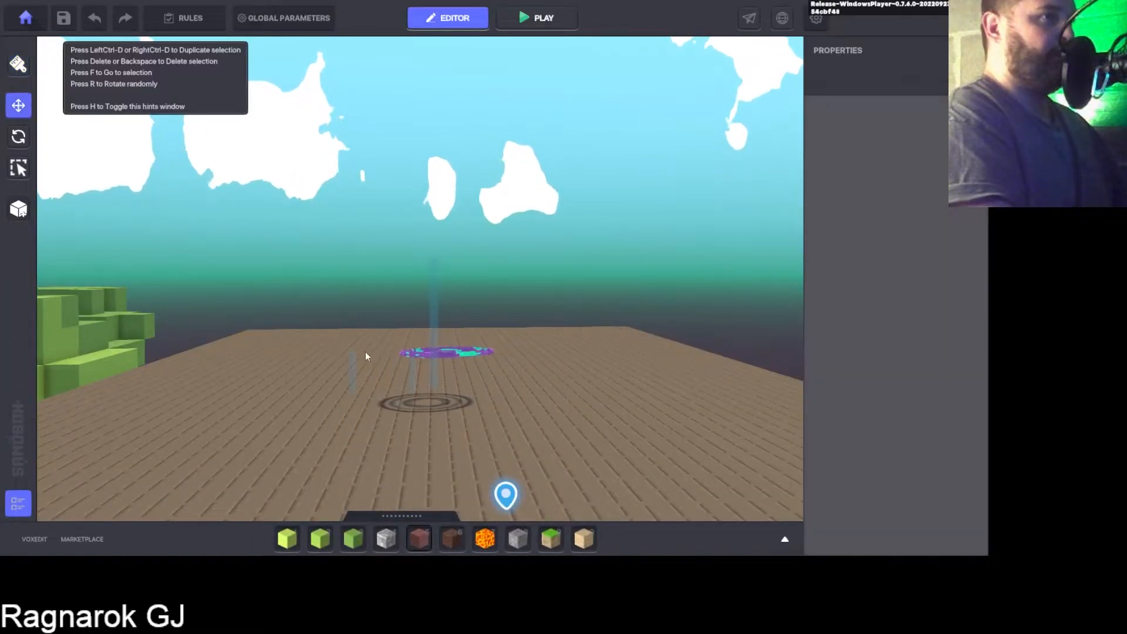
# Step: Select the portal and the three logic columns placed on the rooftop and lower them together
pyautogui.moveTo(350, 365); pyautogui.dragTo(450, 363, button='right')
pyautogui.click(268, 389)
pyautogui.keyDown('ctrl'); pyautogui.click(346, 379); pyautogui.keyUp('ctrl')
pyautogui.keyDown('ctrl'); pyautogui.click(474, 358); pyautogui.keyUp('ctrl')
pyautogui.keyDown('ctrl'); pyautogui.click(550, 307); pyautogui.keyUp('ctrl')
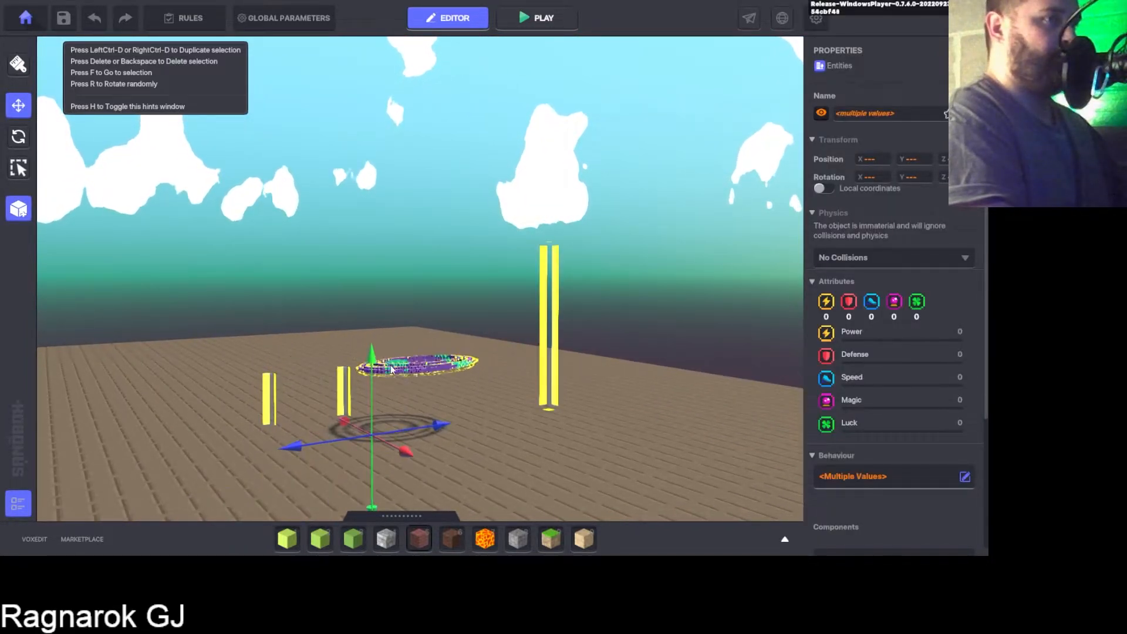
pyautogui.moveTo(369, 363); pyautogui.dragTo(375, 438)
# Step: Clear the selection and look across the map to the grassy path along the forest edge
pyautogui.press('q')
pyautogui.moveTo(376, 405); pyautogui.dragTo(473, 352, button='right')
pyautogui.click(419, 379)
pyautogui.press('a')
pyautogui.press('q')
pyautogui.press('q')
pyautogui.press('e')
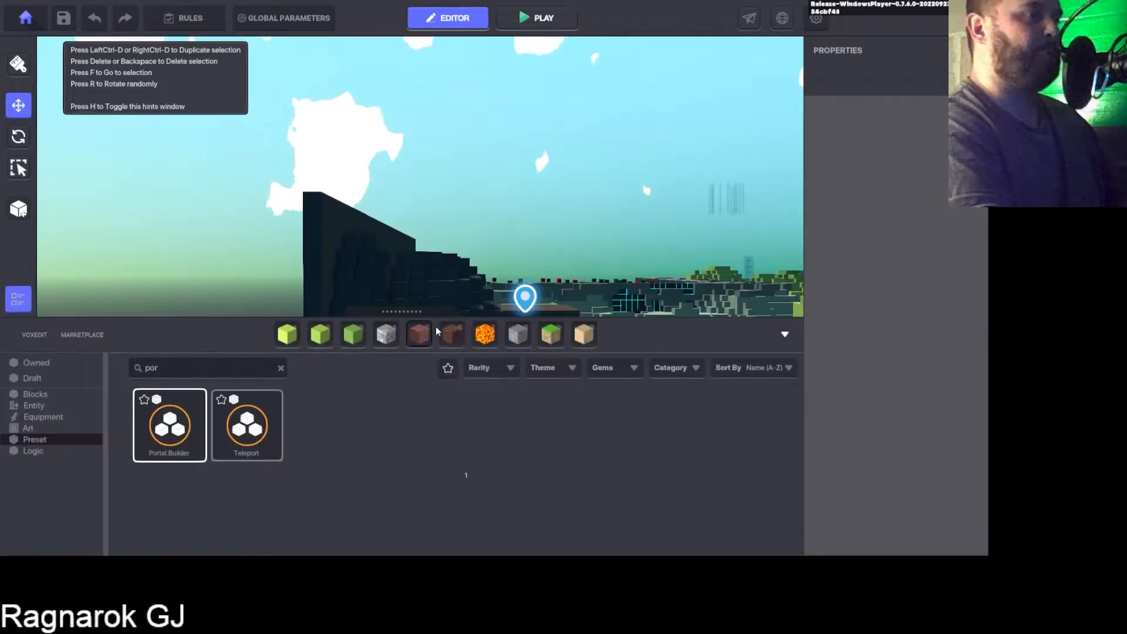
pyautogui.moveTo(539, 359); pyautogui.dragTo(426, 407, button='middle')
pyautogui.scroll(2, 481, 399)
pyautogui.scroll(5, 426, 406)
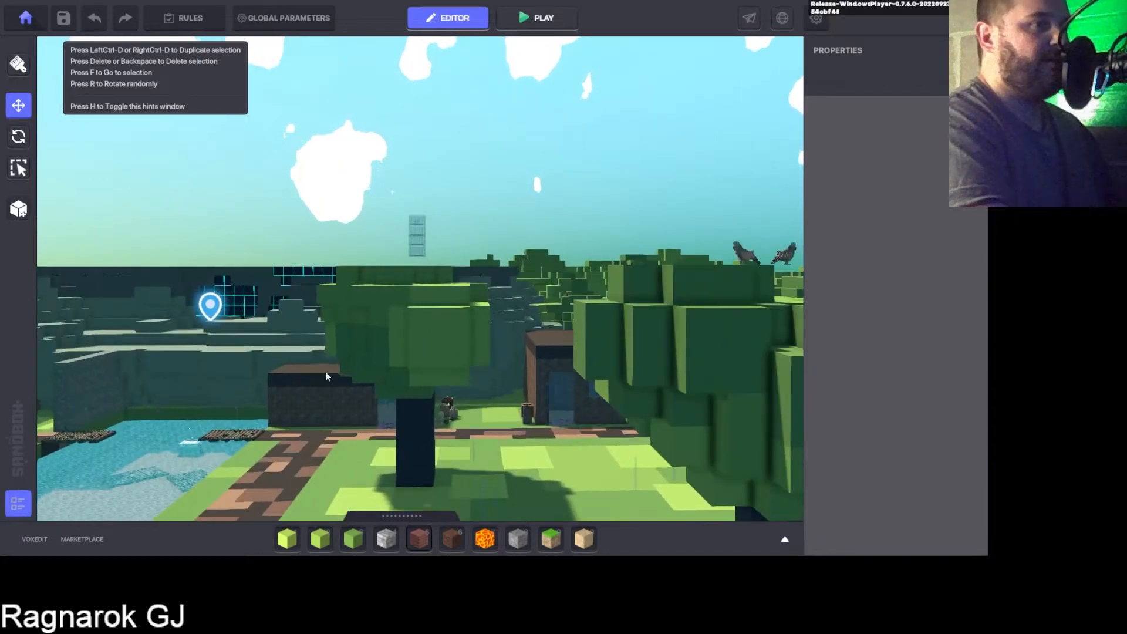
pyautogui.scroll(2, 331, 364)
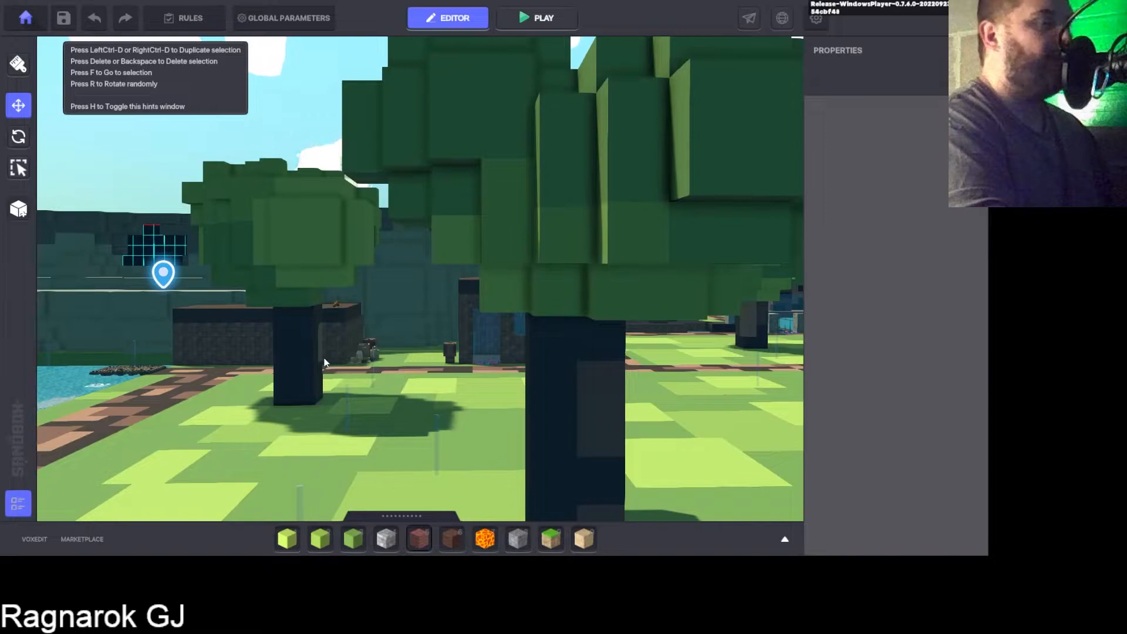
pyautogui.scroll(-8, 427, 417)
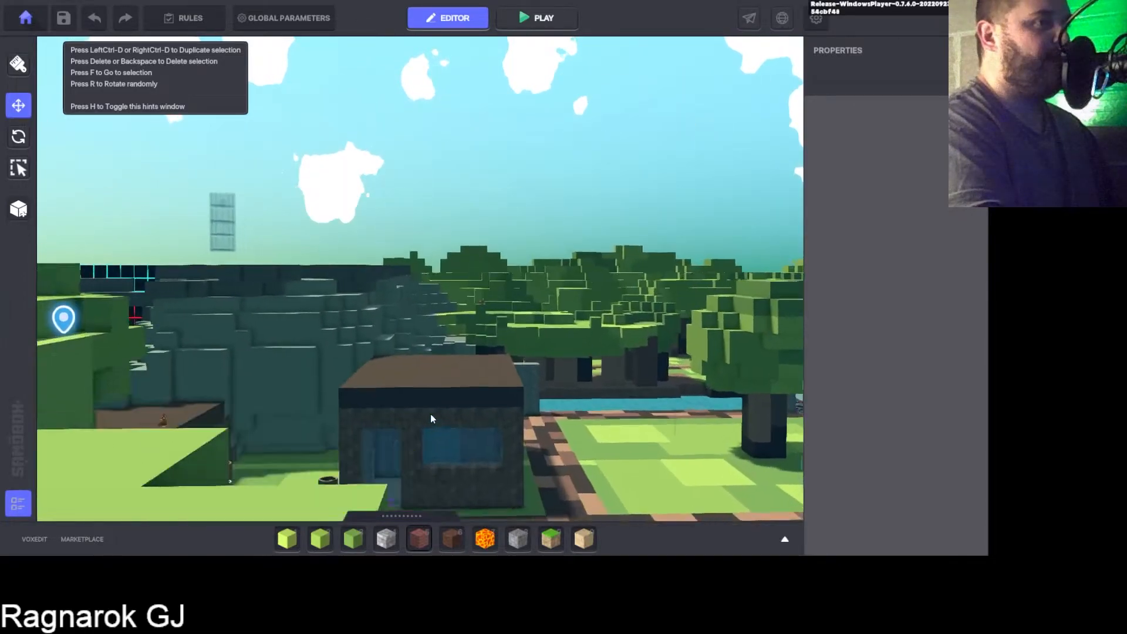
pyautogui.scroll(6, 386, 404)
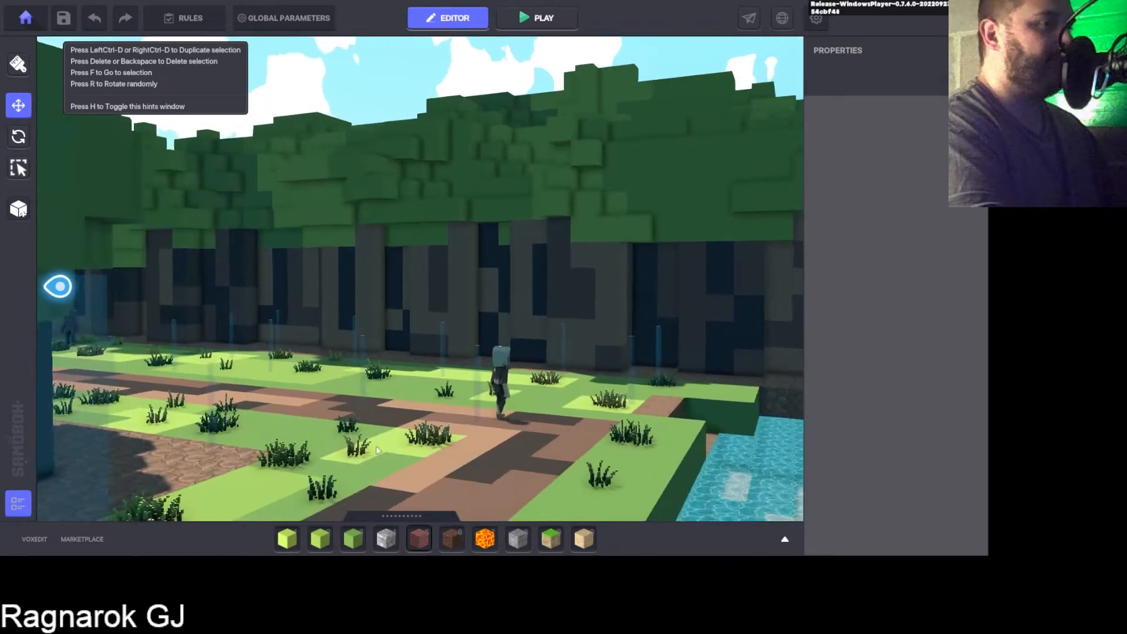
# Step: Search the presets for "him" and place the Himmelmez.Final preset on the grassy path
pyautogui.moveTo(378, 516); pyautogui.dragTo(333, 302)
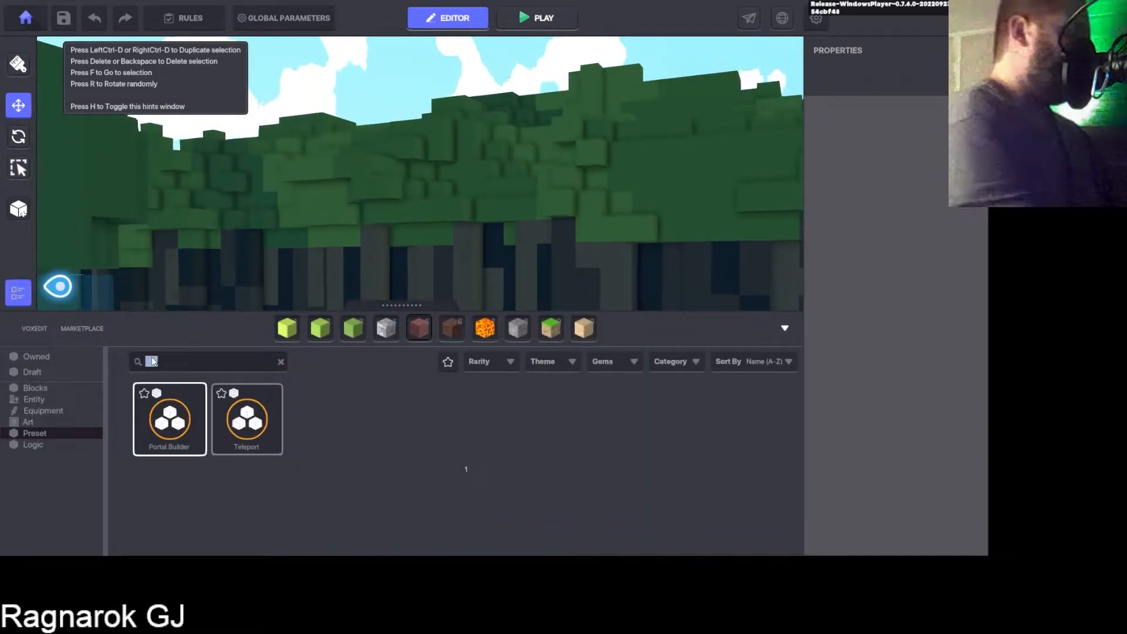
pyautogui.write('im')
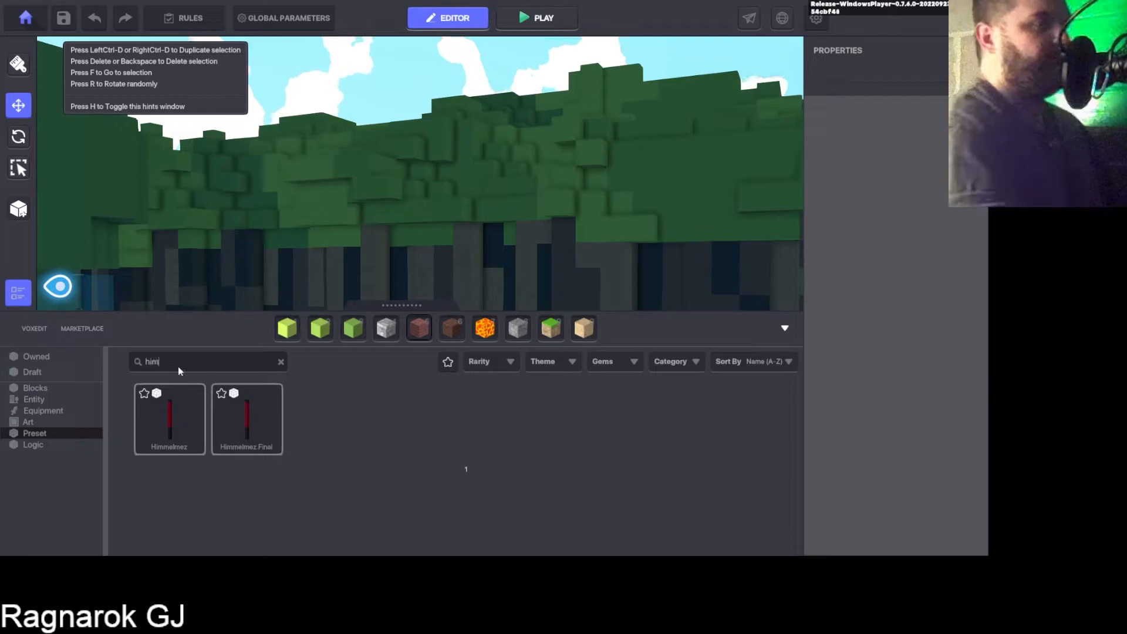
pyautogui.click(246, 418)
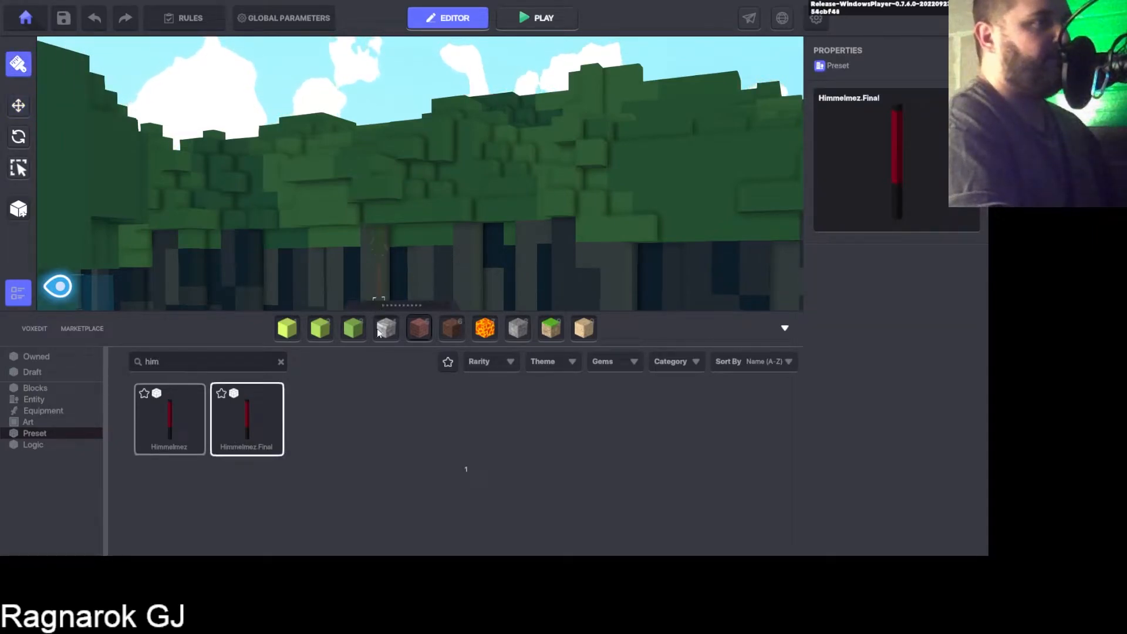
pyautogui.moveTo(379, 308); pyautogui.dragTo(381, 499)
pyautogui.click(397, 453)
pyautogui.press('w')
pyautogui.moveTo(431, 393); pyautogui.dragTo(1, 61, button='right')
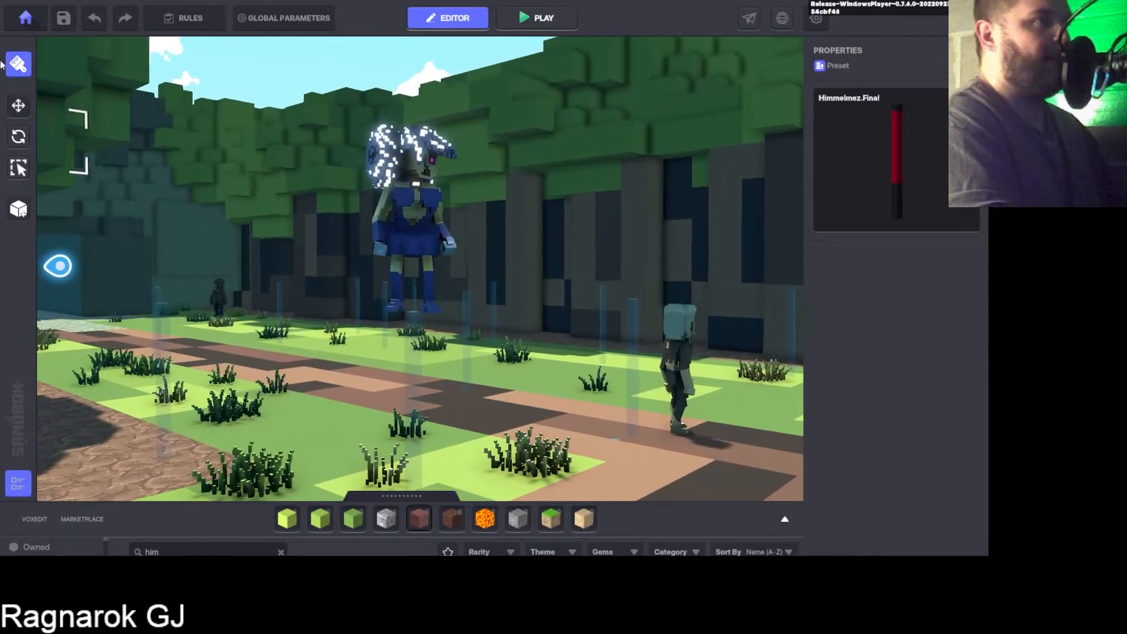
pyautogui.click(23, 104)
# Step: Select the Himmelmez.Final entity and examine its Asker behaviour settings and its Speaker and Health components
pyautogui.press('d')
pyautogui.moveTo(442, 249); pyautogui.dragTo(408, 247, button='right')
pyautogui.press('w')
pyautogui.press('d')
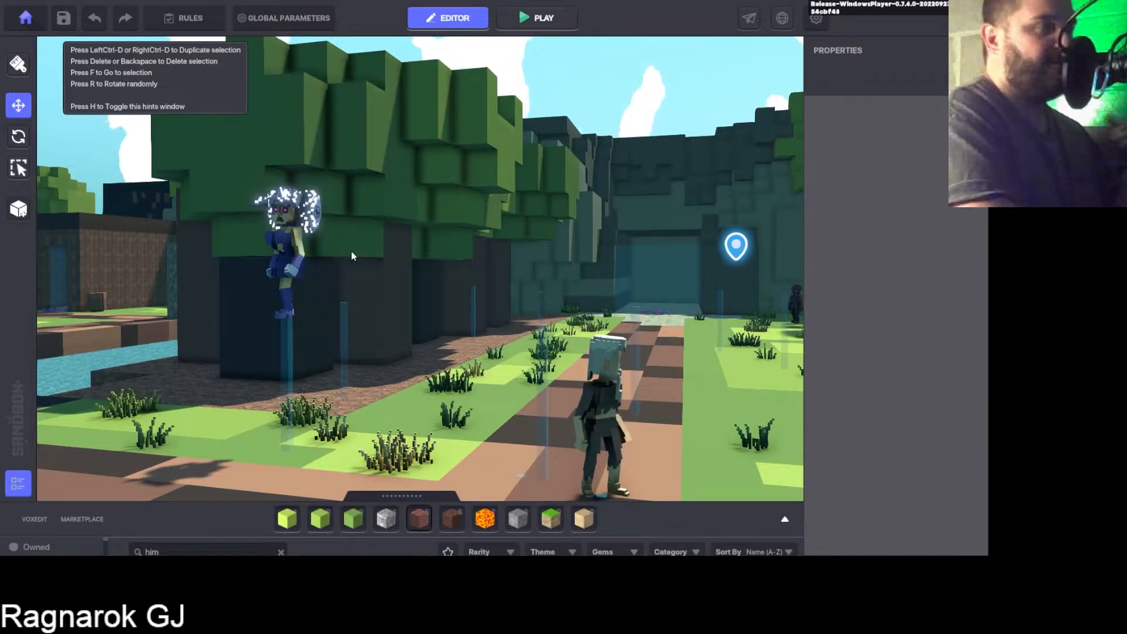
pyautogui.scroll(2, 315, 304)
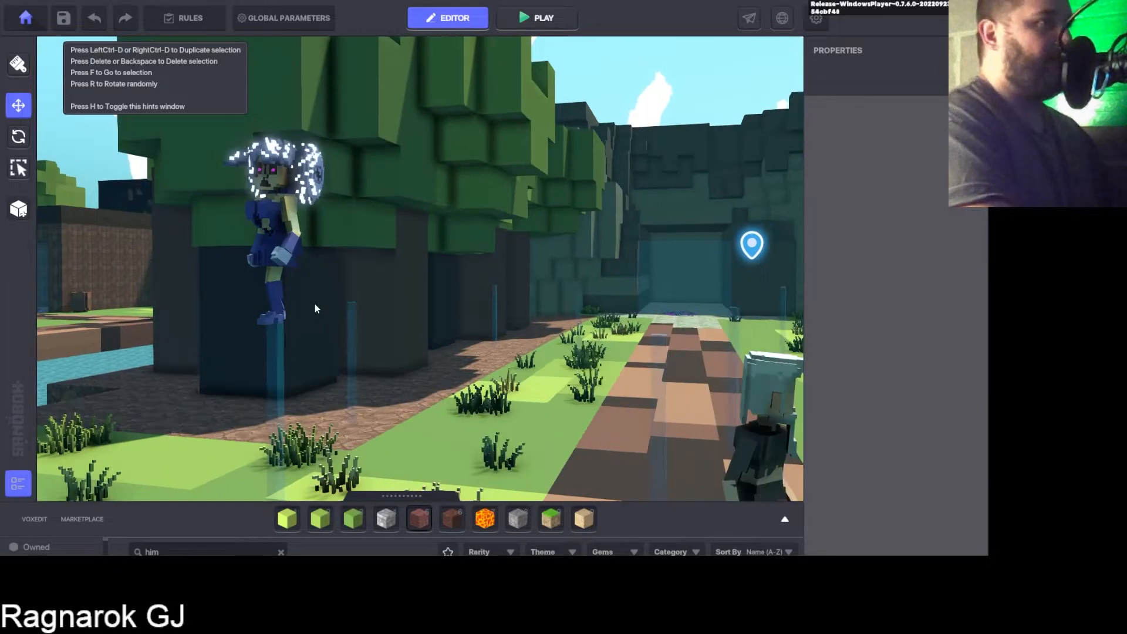
pyautogui.moveTo(315, 305); pyautogui.dragTo(426, 322, button='right')
pyautogui.scroll(1, 407, 316)
pyautogui.click(425, 307)
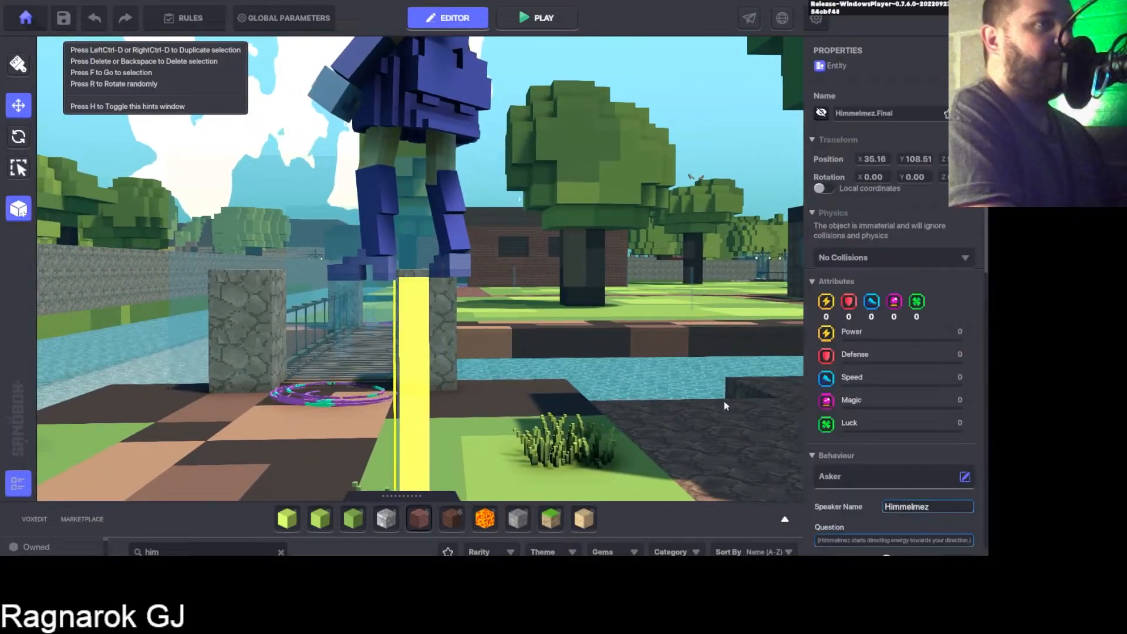
pyautogui.scroll(-10, 917, 450)
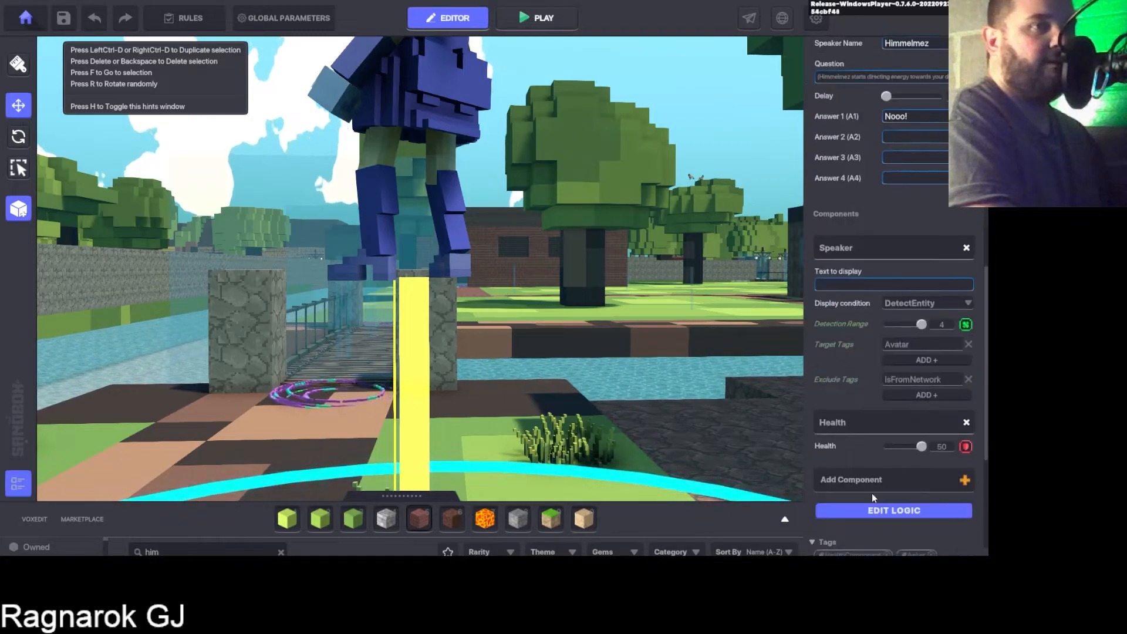
# Step: Select the row of long patterned rugs laid out on the floor of the walled prop room
pyautogui.press('a')
pyautogui.moveTo(487, 449); pyautogui.dragTo(593, 456, button='right')
pyautogui.press('s')
pyautogui.press('q')
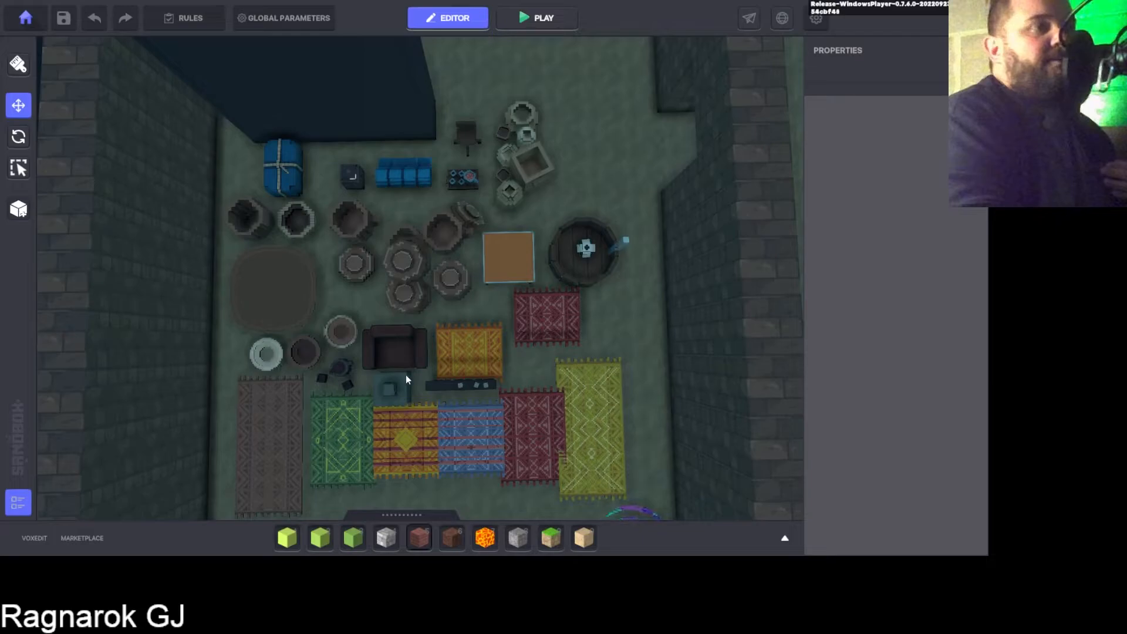
pyautogui.scroll(3, 421, 368)
pyautogui.scroll(-3, 446, 388)
pyautogui.moveTo(461, 392); pyautogui.dragTo(470, 382, button='middle')
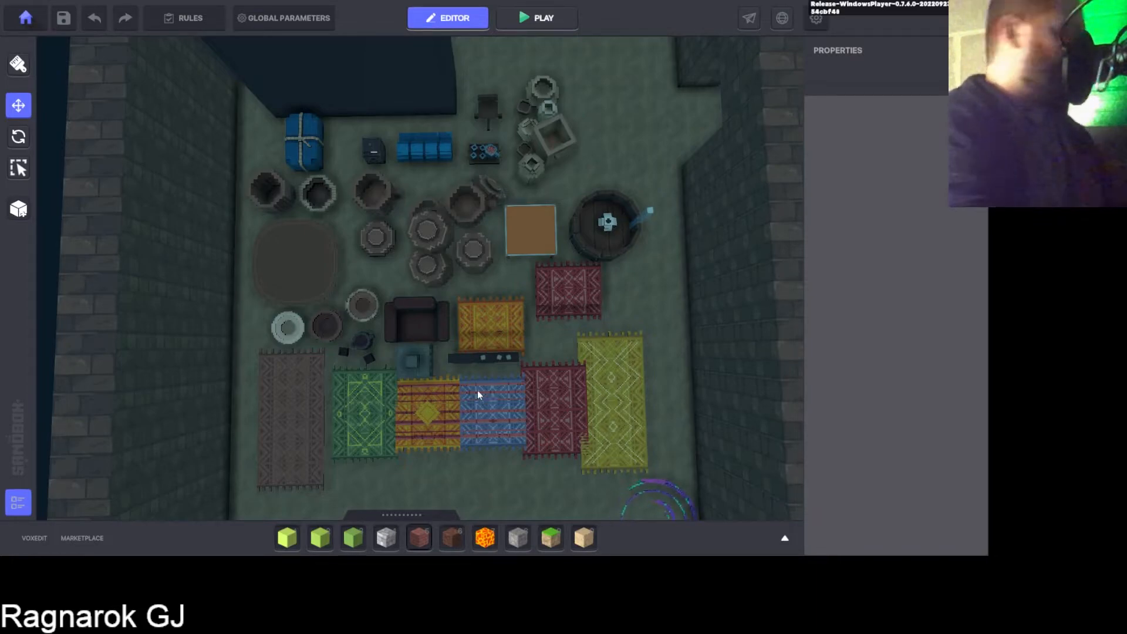
pyautogui.click(301, 414)
pyautogui.keyDown('shift'); pyautogui.click(368, 391); pyautogui.keyUp('shift')
pyautogui.keyDown('shift'); pyautogui.click(499, 401); pyautogui.keyUp('shift')
pyautogui.keyDown('shift'); pyautogui.click(555, 398); pyautogui.keyUp('shift')
pyautogui.keyDown('shift'); pyautogui.click(612, 397); pyautogui.keyUp('shift')
# Step: Add the patterned sofas, long console, small table, dark armchair, small pots and round dark rug to the selection
pyautogui.scroll(3, 511, 360)
pyautogui.keyDown('shift'); pyautogui.click(509, 361); pyautogui.keyUp('shift')
pyautogui.keyDown('shift'); pyautogui.click(493, 315); pyautogui.keyUp('shift')
pyautogui.keyDown('shift'); pyautogui.click(597, 252); pyautogui.keyUp('shift')
pyautogui.keyDown('shift'); pyautogui.click(350, 362); pyautogui.keyUp('shift')
pyautogui.keyDown('shift'); pyautogui.click(365, 301); pyautogui.keyUp('shift')
pyautogui.keyDown('shift'); pyautogui.click(284, 330); pyautogui.keyUp('shift')
pyautogui.keyDown('shift'); pyautogui.click(215, 304); pyautogui.keyUp('shift')
pyautogui.keyDown('shift'); pyautogui.click(170, 309); pyautogui.keyUp('shift')
pyautogui.keyDown('shift'); pyautogui.click(274, 284); pyautogui.keyUp('shift')
pyautogui.keyDown('shift'); pyautogui.click(176, 222); pyautogui.keyUp('shift')
# Step: Add the open barrels and pots, tied blue bundle, small dark box, large dark block and blue sofa-like prop to the selection
pyautogui.scroll(-3, 245, 238)
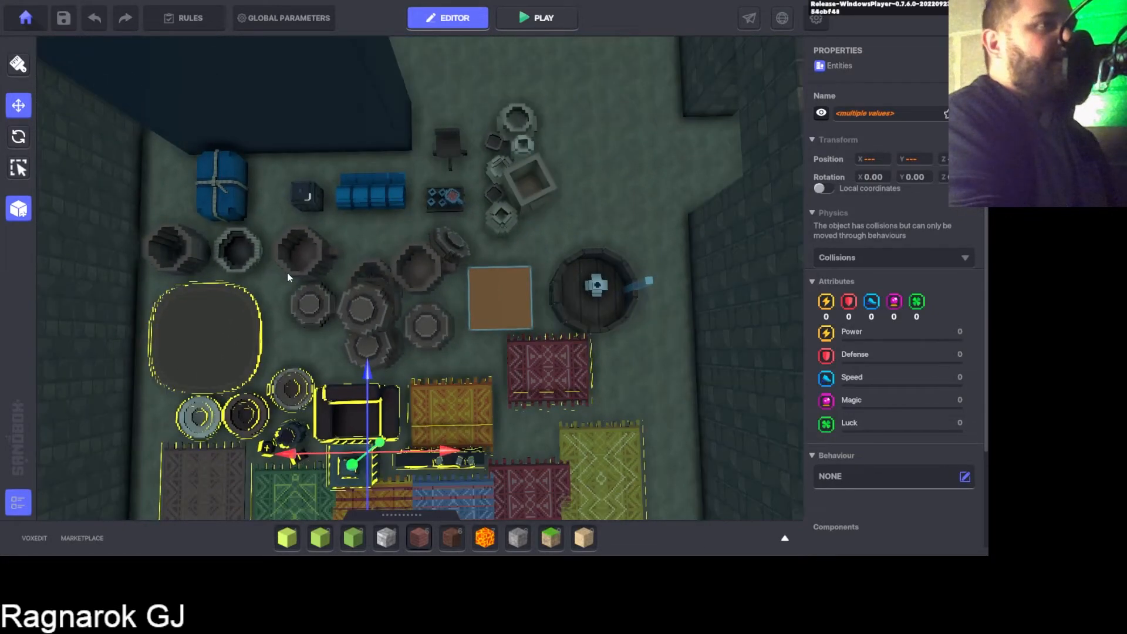
pyautogui.keyDown('shift'); pyautogui.click(178, 245); pyautogui.keyUp('shift')
pyautogui.keyDown('shift'); pyautogui.click(221, 183); pyautogui.keyUp('shift')
pyautogui.keyDown('shift'); pyautogui.click(238, 249); pyautogui.keyUp('shift')
pyautogui.keyDown('shift'); pyautogui.click(305, 247); pyautogui.keyUp('shift')
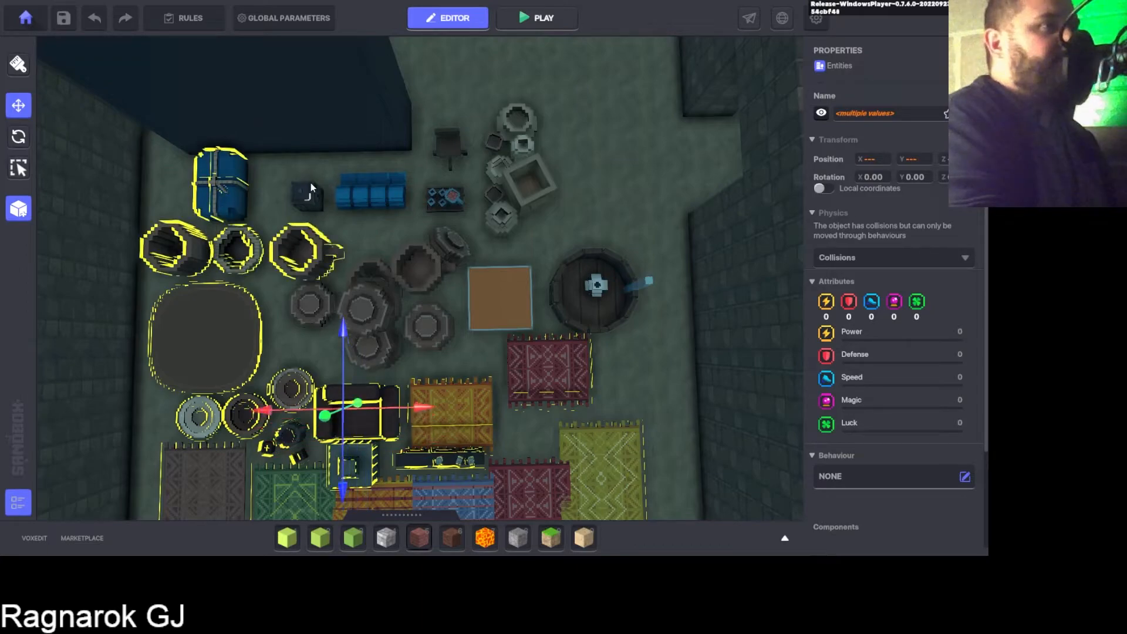
pyautogui.keyDown('shift'); pyautogui.click(309, 194); pyautogui.keyUp('shift')
pyautogui.keyDown('shift'); pyautogui.click(311, 106); pyautogui.keyUp('shift')
pyautogui.keyDown('shift'); pyautogui.click(386, 187); pyautogui.keyUp('shift')
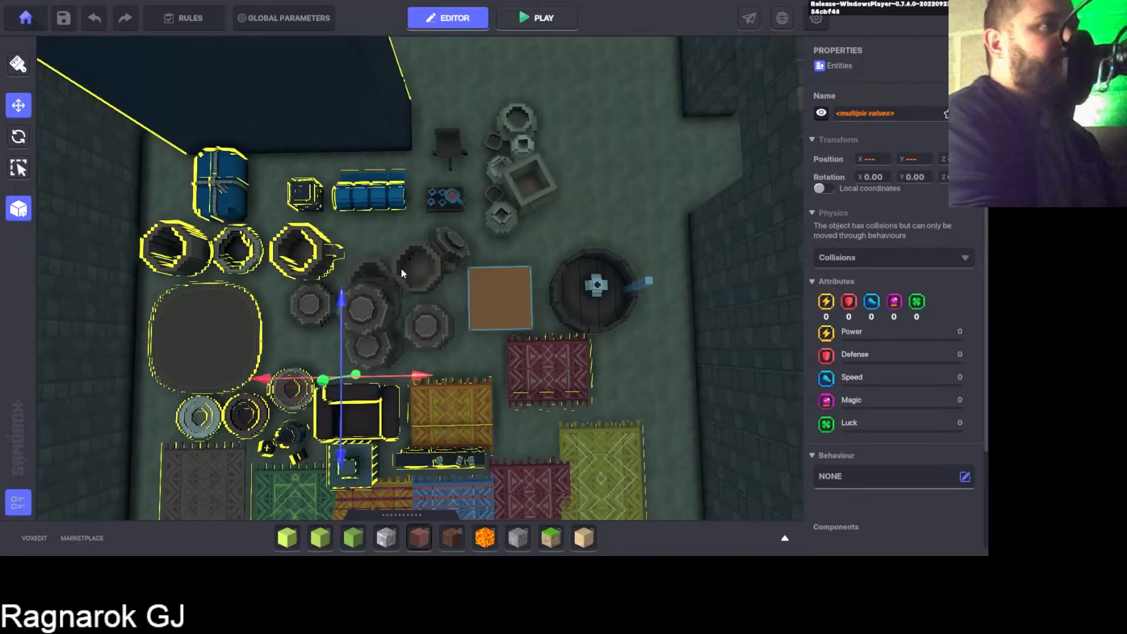
# Step: Extend the selection with the central barrel cluster, the big round vat, the pottery group, the small patterned prop and the chair
pyautogui.keyDown('shift'); pyautogui.click(403, 286); pyautogui.keyUp('shift')
pyautogui.keyDown('shift'); pyautogui.click(575, 319); pyautogui.keyUp('shift')
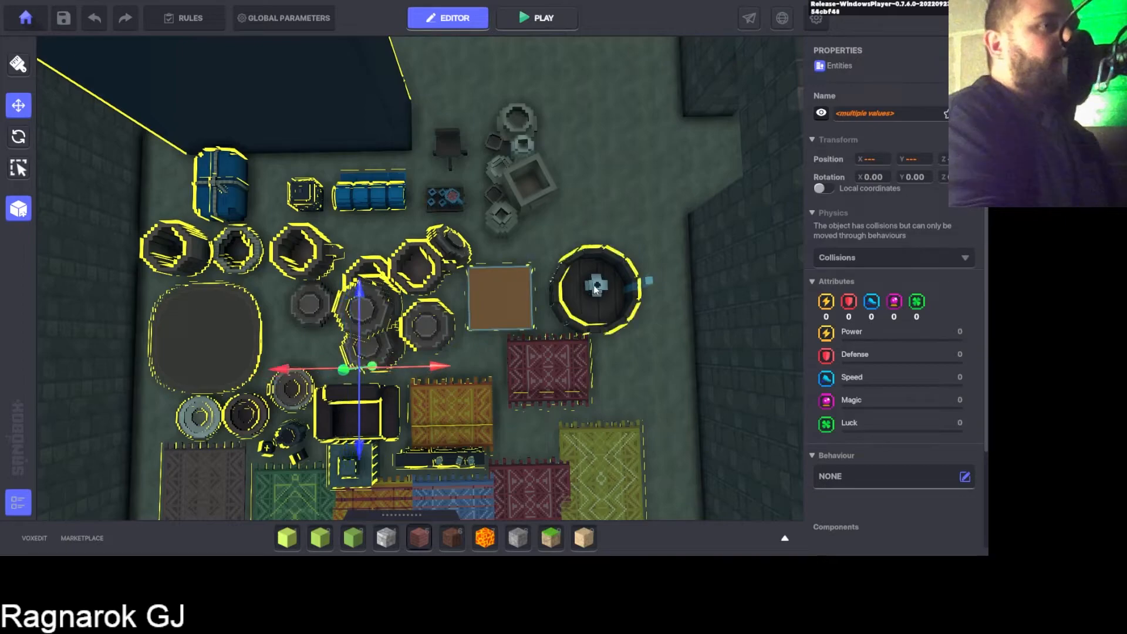
pyautogui.keyDown('shift'); pyautogui.click(503, 214); pyautogui.keyUp('shift')
pyautogui.keyDown('shift'); pyautogui.click(449, 198); pyautogui.keyUp('shift')
pyautogui.keyDown('shift'); pyautogui.click(449, 147); pyautogui.keyUp('shift')
# Step: Save the selected rugs, furniture, barrels and pottery as a new preset named Home.Builder
pyautogui.scroll(-2, 527, 308)
pyautogui.moveTo(527, 309)
pyautogui.mouseDown(button='middle')
pyautogui.moveTo(535, 274)
pyautogui.moveTo(559, 362)
pyautogui.moveTo(548, 392)
pyautogui.moveTo(542, 305)
pyautogui.mouseUp(button='middle')
pyautogui.scroll(2, 535, 293)
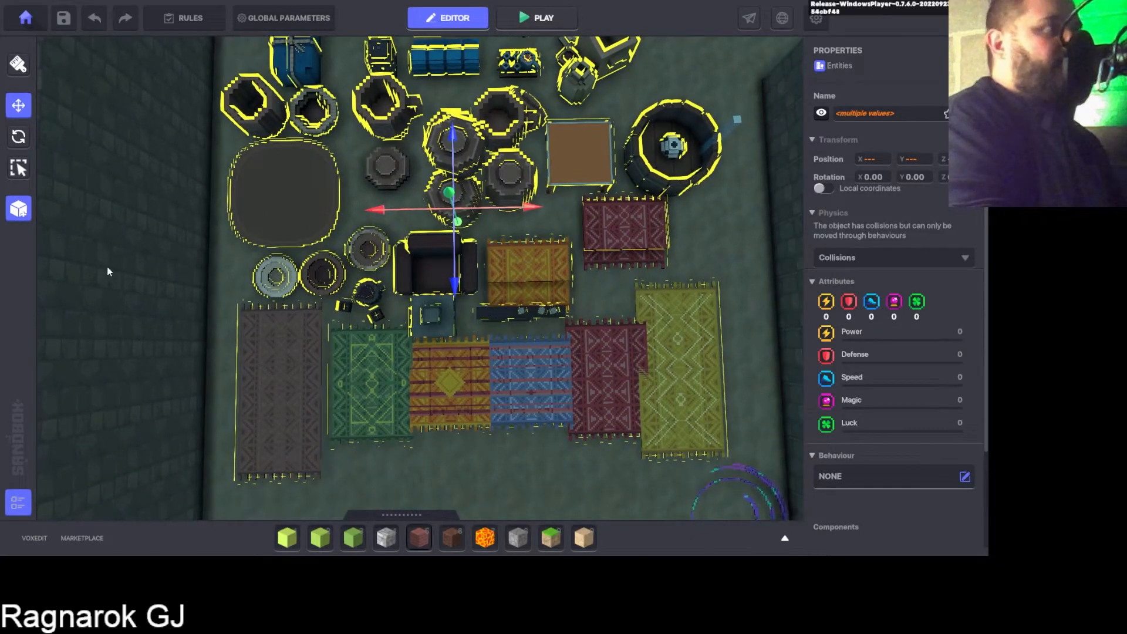
pyautogui.click(22, 214)
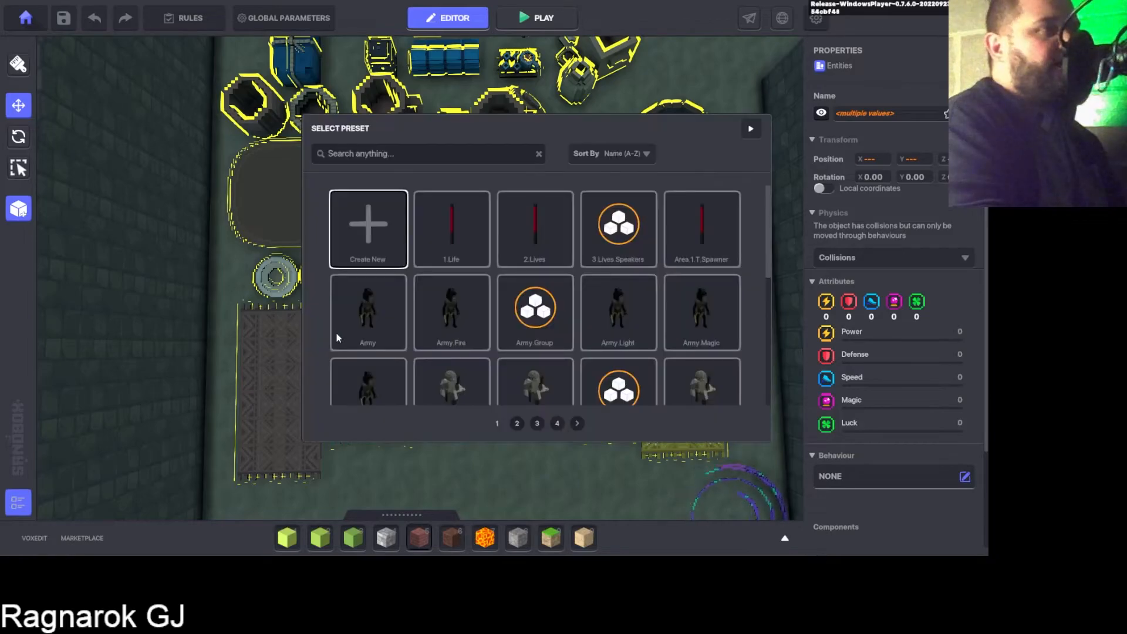
pyautogui.click(379, 226)
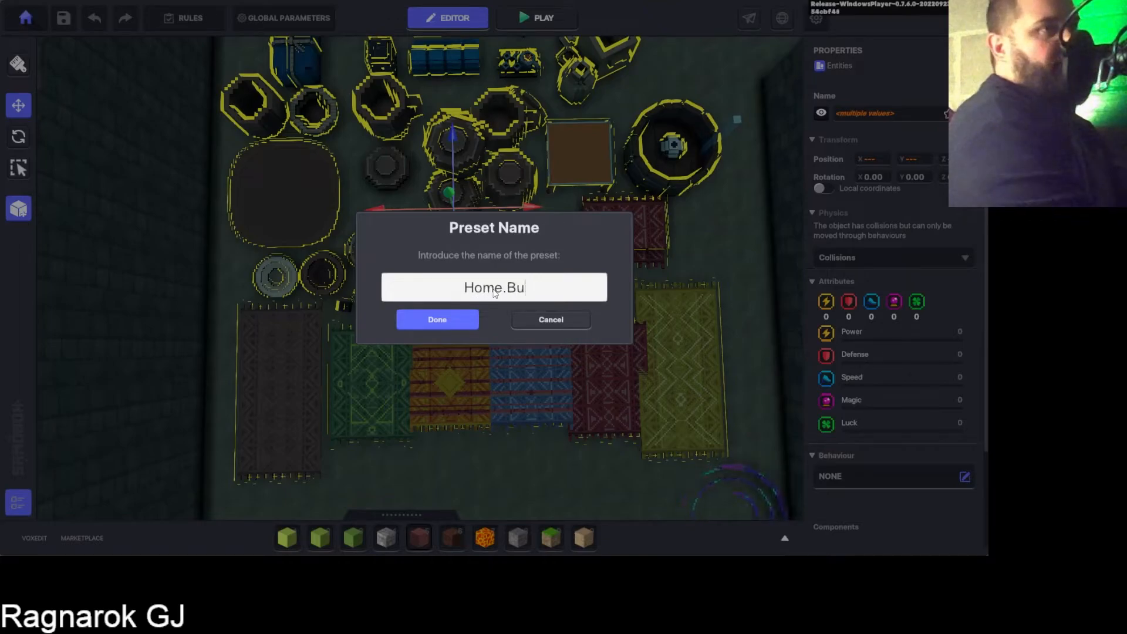
pyautogui.write('Home Builder')
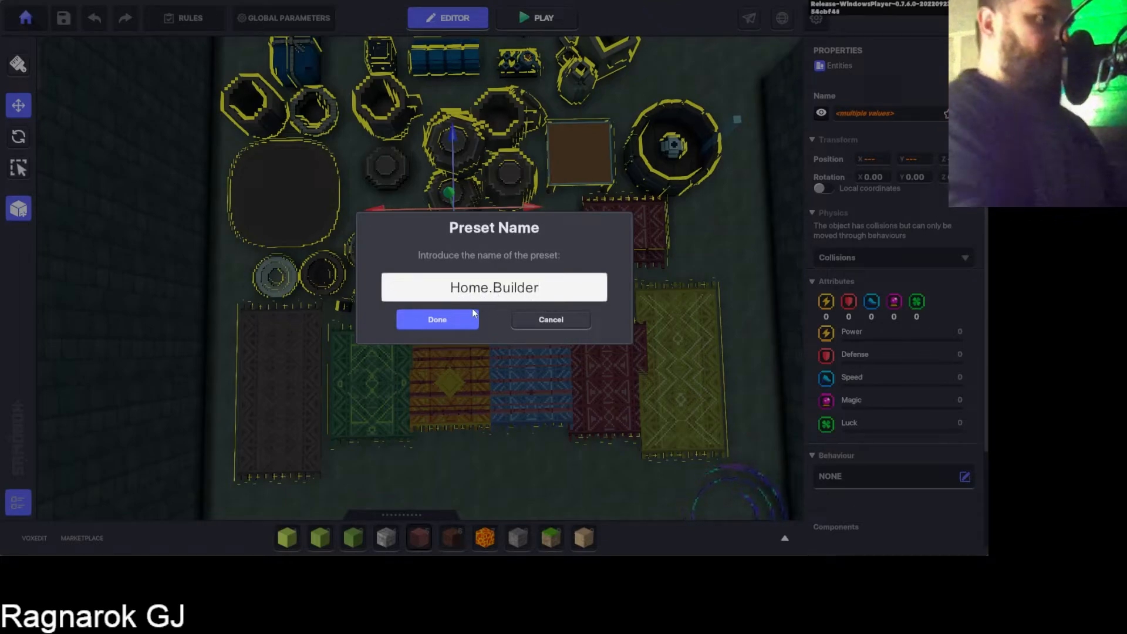
pyautogui.click(440, 322)
pyautogui.scroll(-3, 534, 312)
pyautogui.scroll(3, 546, 321)
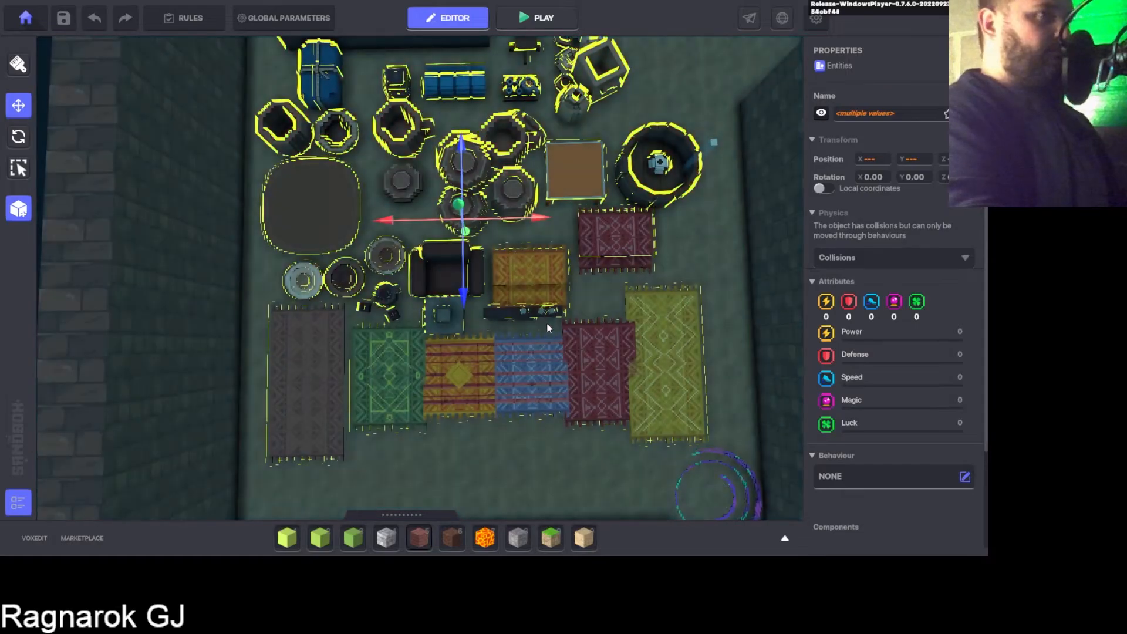
pyautogui.moveTo(546, 325); pyautogui.dragTo(539, 324, button='right')
# Step: Clear the prop selection and rotate only the large dark Book Case to 90 degrees around Y
pyautogui.click(659, 302)
pyautogui.scroll(-1, 649, 302)
pyautogui.press('w')
pyautogui.moveTo(645, 326); pyautogui.dragTo(607, 390, button='right')
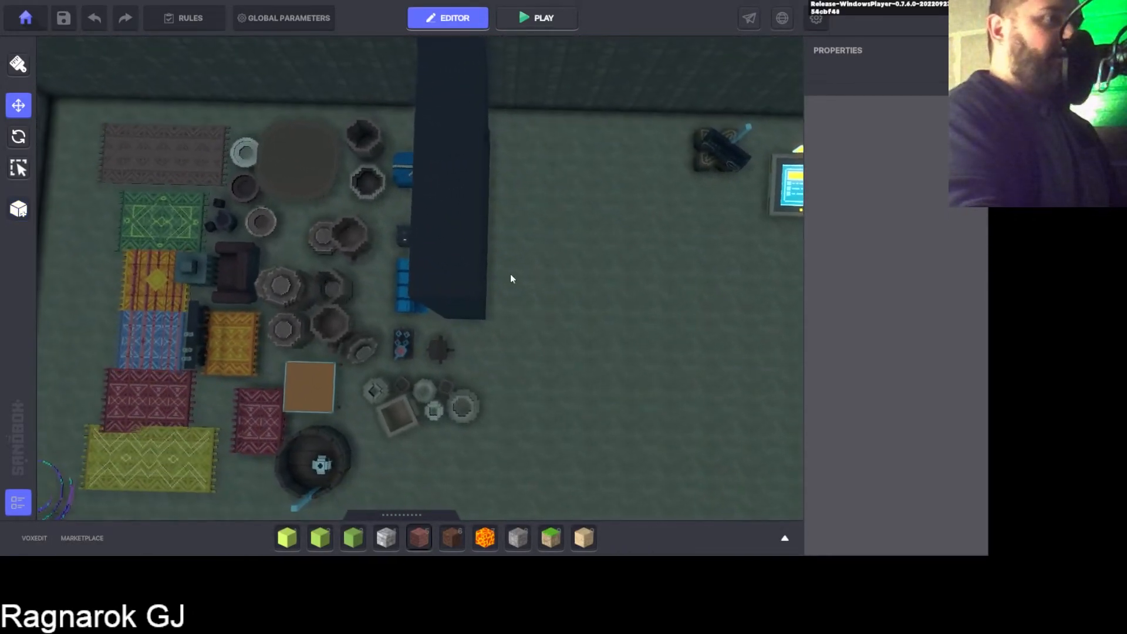
pyautogui.click(485, 243)
pyautogui.click(18, 209)
pyautogui.click(22, 141)
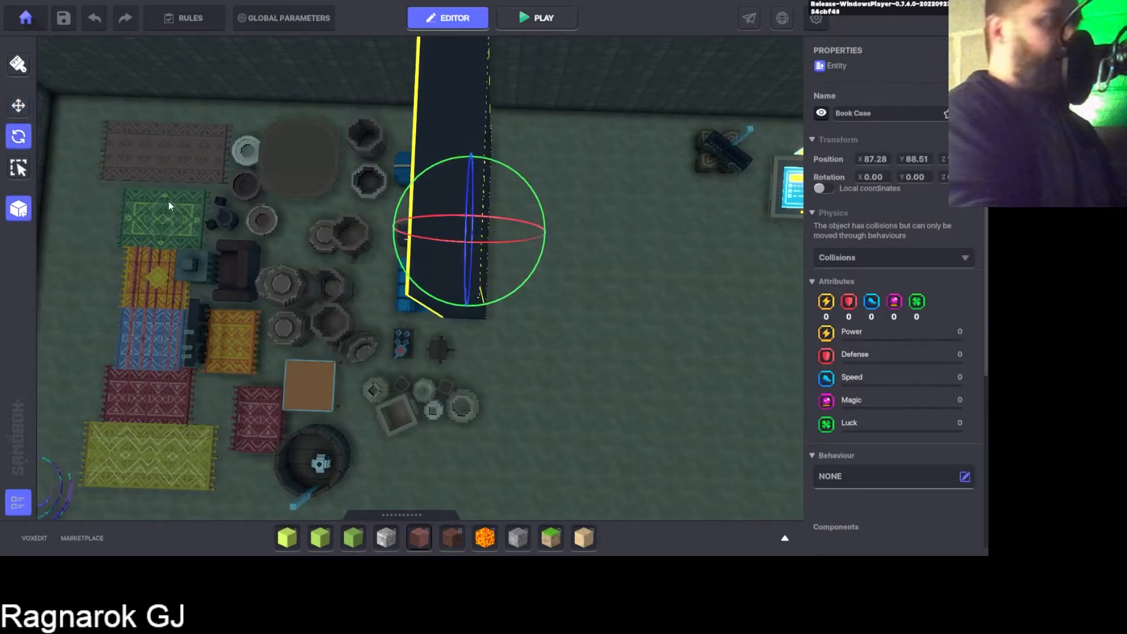
pyautogui.moveTo(492, 300); pyautogui.dragTo(295, 293)
# Step: Move the rotated Book Case away from the props toward the nearby wall, to X 90.00
pyautogui.click(17, 111)
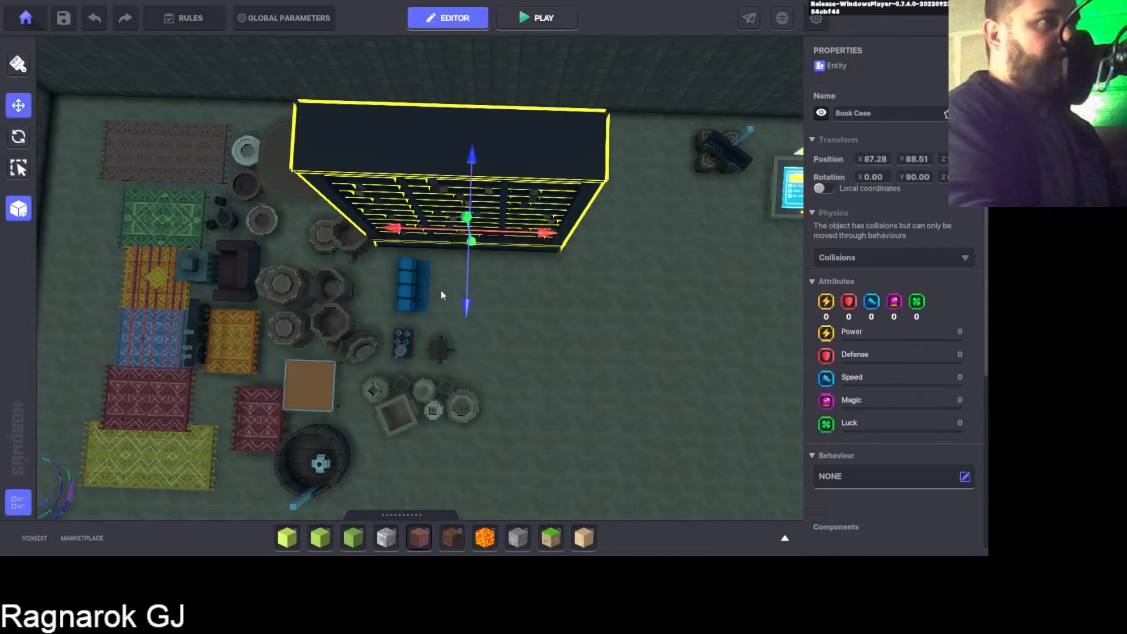
pyautogui.moveTo(470, 304); pyautogui.dragTo(453, 194)
pyautogui.moveTo(422, 204); pyautogui.dragTo(432, 268, button='right')
pyautogui.scroll(2, 403, 275)
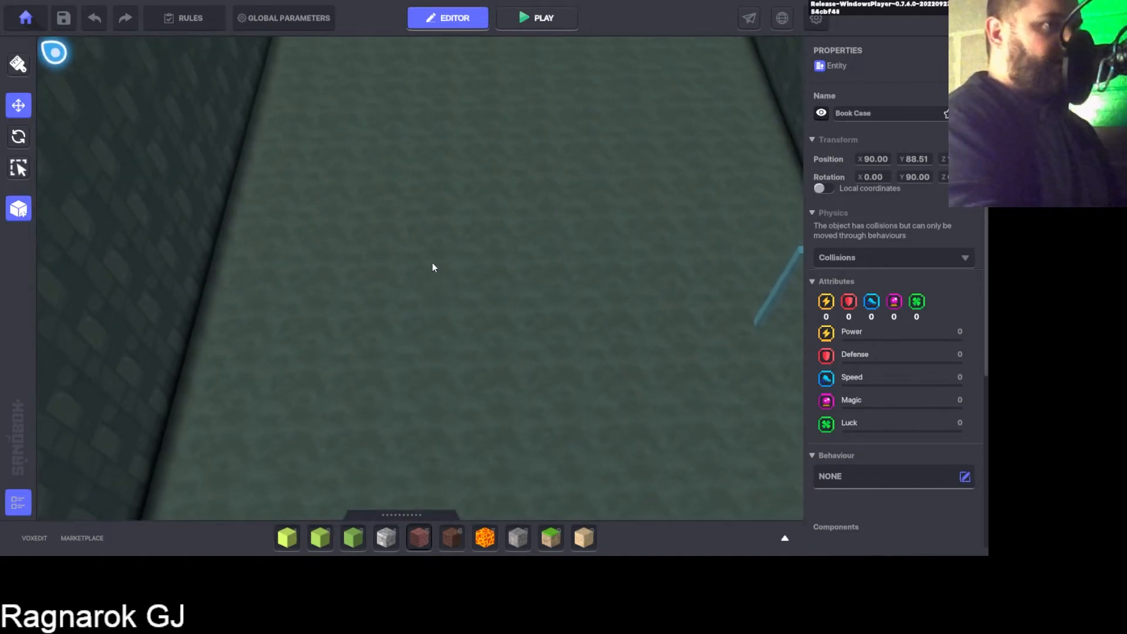
# Step: Search the asset library for "home" and place the Home.Builder preset on the empty floor of the walled room with the blue bed
pyautogui.scroll(-3, 433, 268)
pyautogui.moveTo(401, 522); pyautogui.dragTo(371, 325)
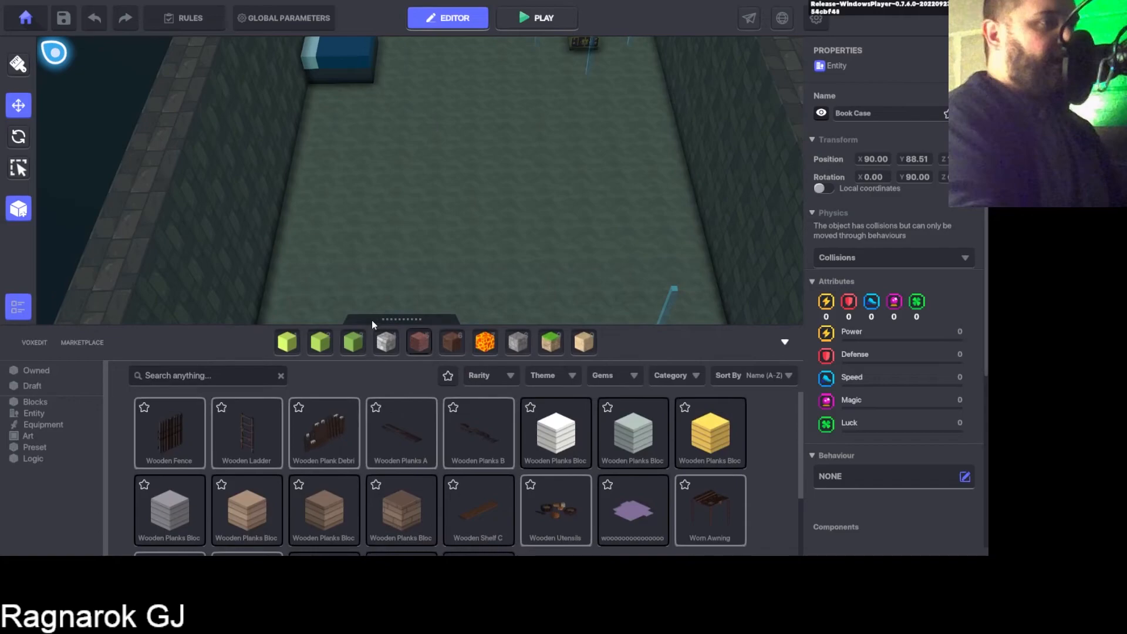
pyautogui.click(173, 377)
pyautogui.write('home')
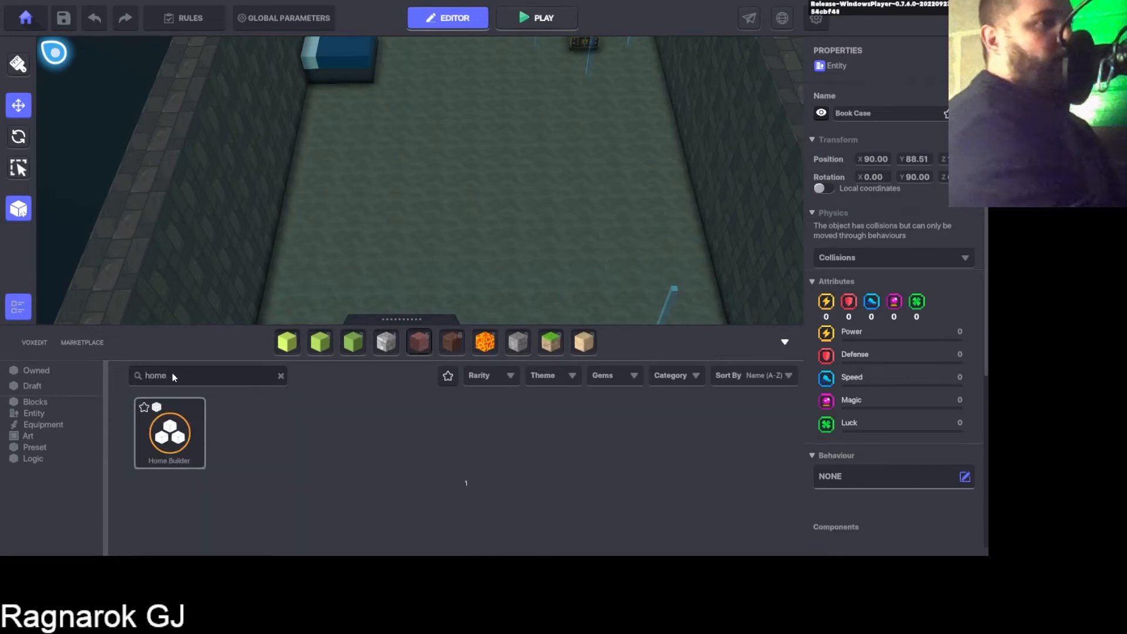
pyautogui.click(170, 433)
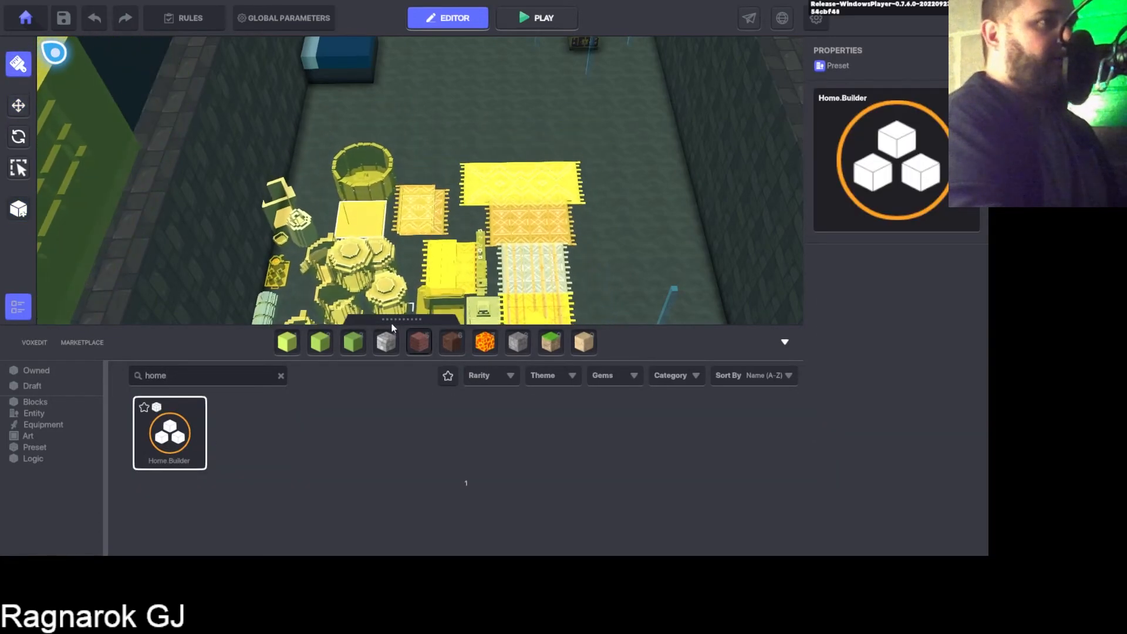
pyautogui.moveTo(392, 325); pyautogui.dragTo(439, 477)
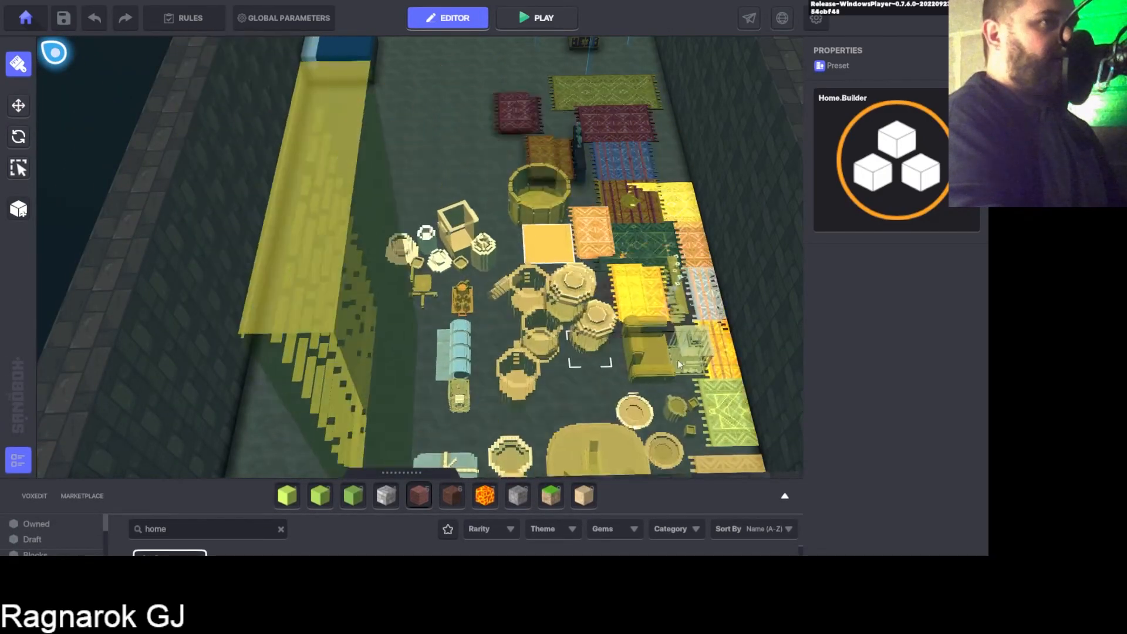
pyautogui.click(18, 105)
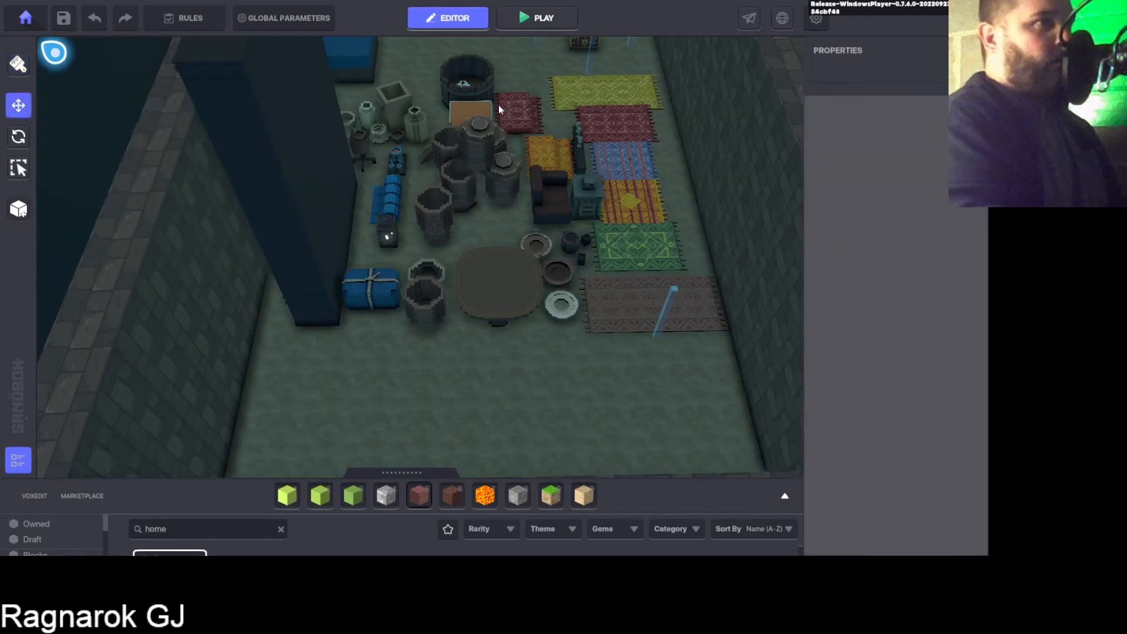
pyautogui.scroll(-2, 507, 242)
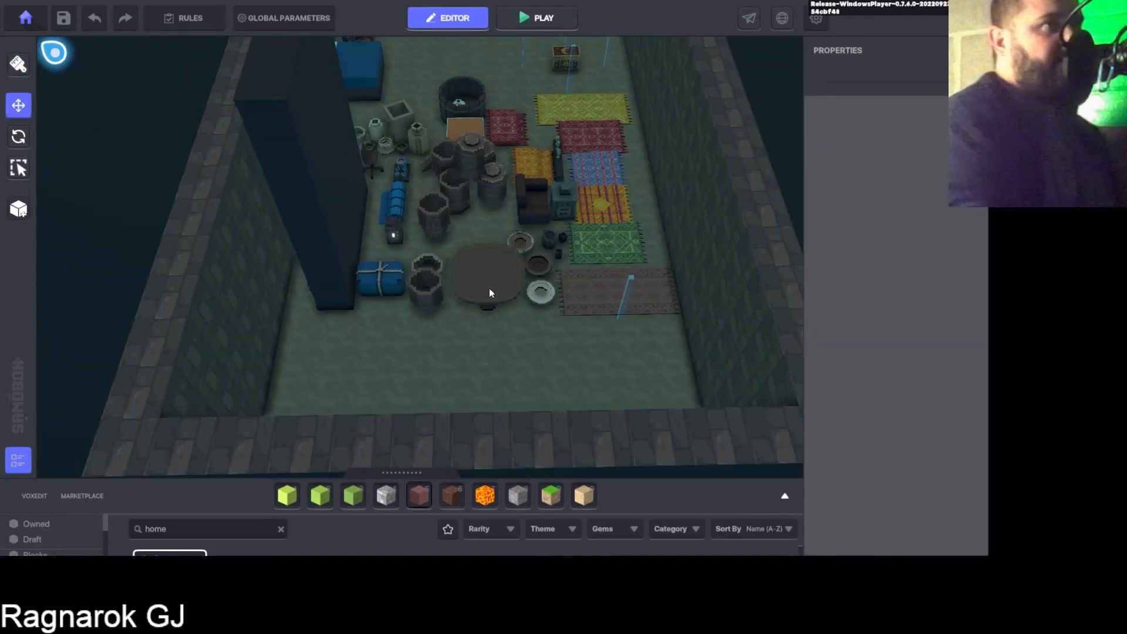